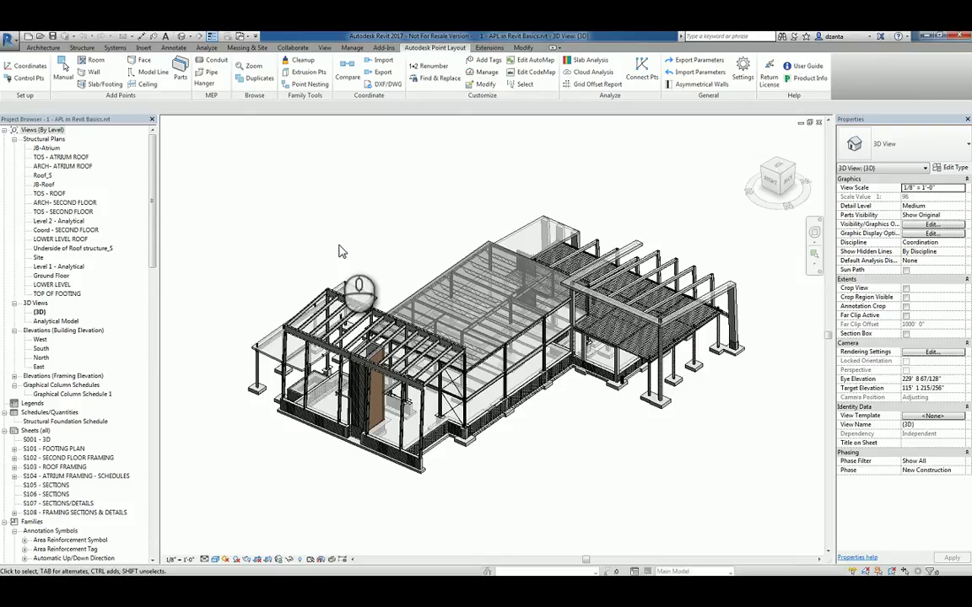
Step: Open the ARCH- SECOND FLOOR structural plan with the whole grid layout in view
click(76, 240)
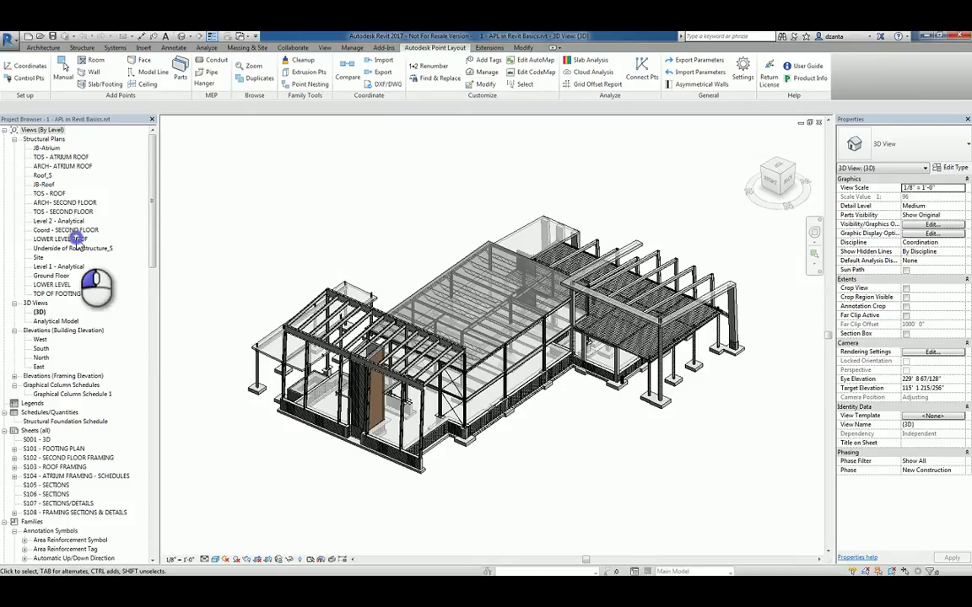
double_click(76, 239)
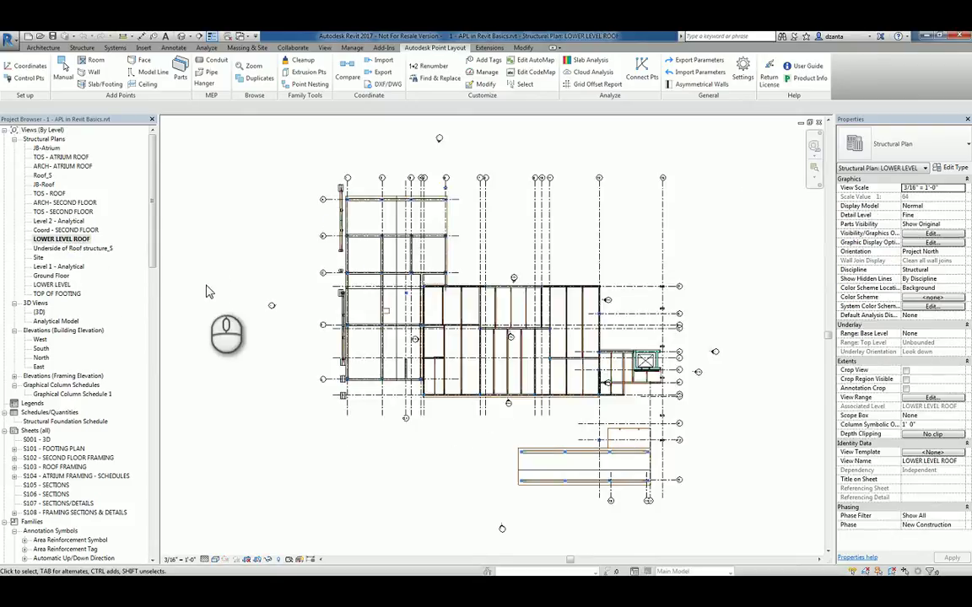
click(72, 203)
double_click(74, 205)
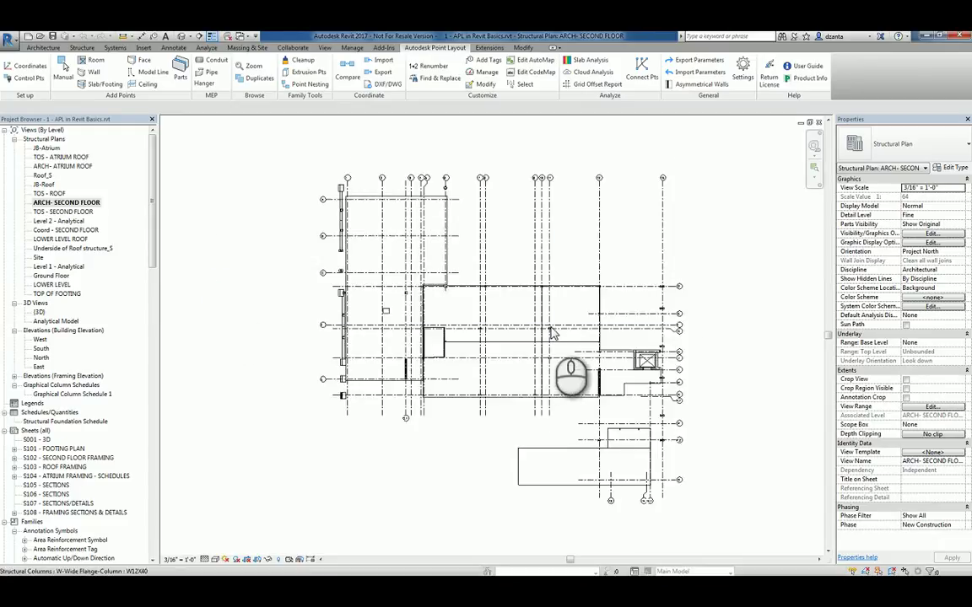
scroll(549, 326, up, 3)
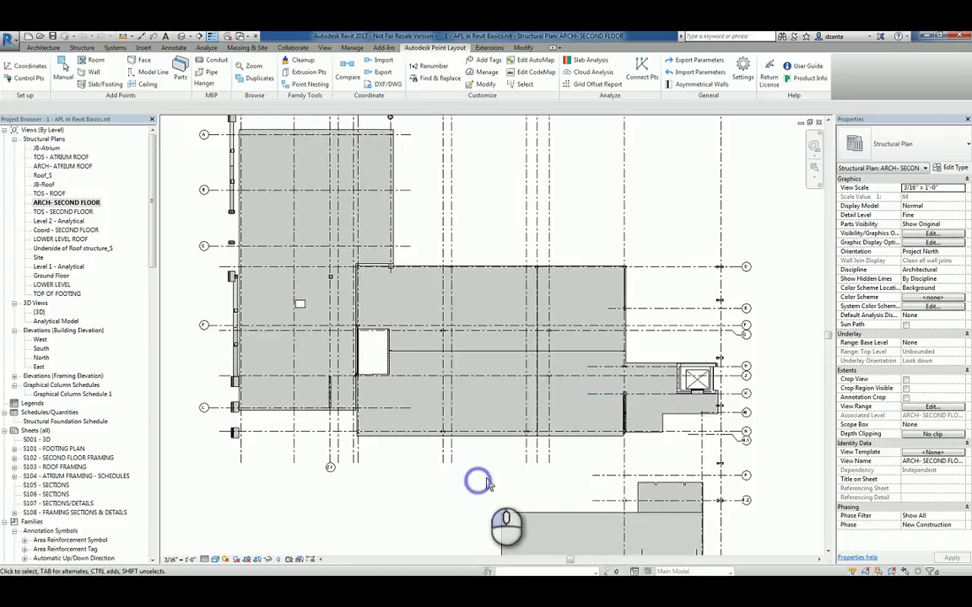
scroll(478, 482, down, 2)
middle_drag(504, 473, 516, 441)
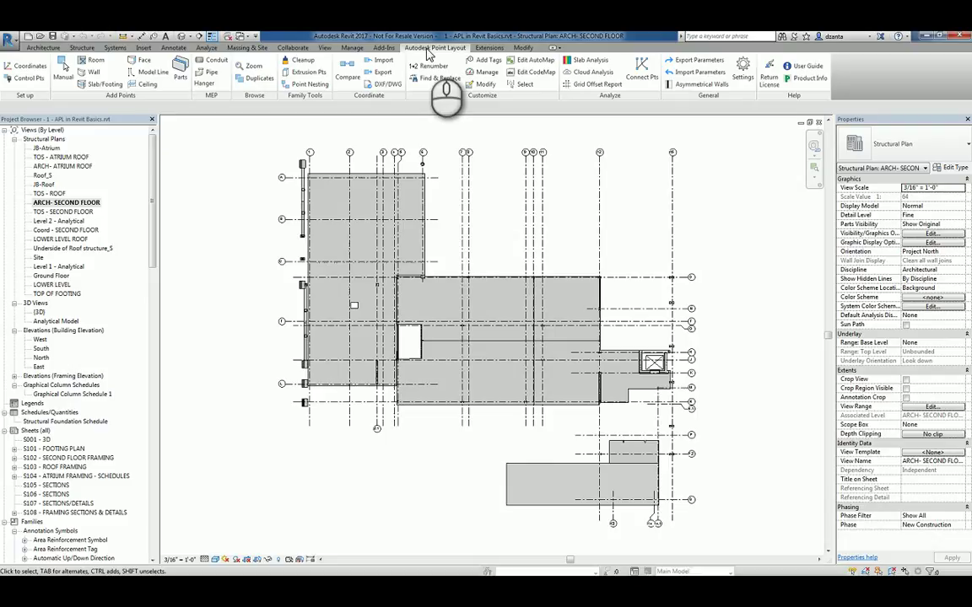
Step: Start building control points with the Point Layout add-in, using prefix GRD and point number 9999
click(428, 51)
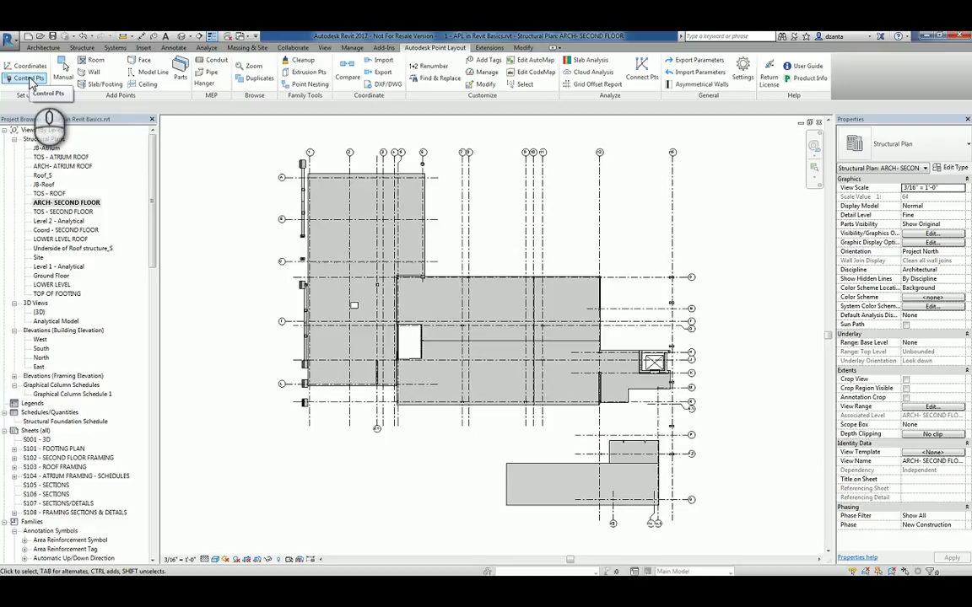
click(31, 78)
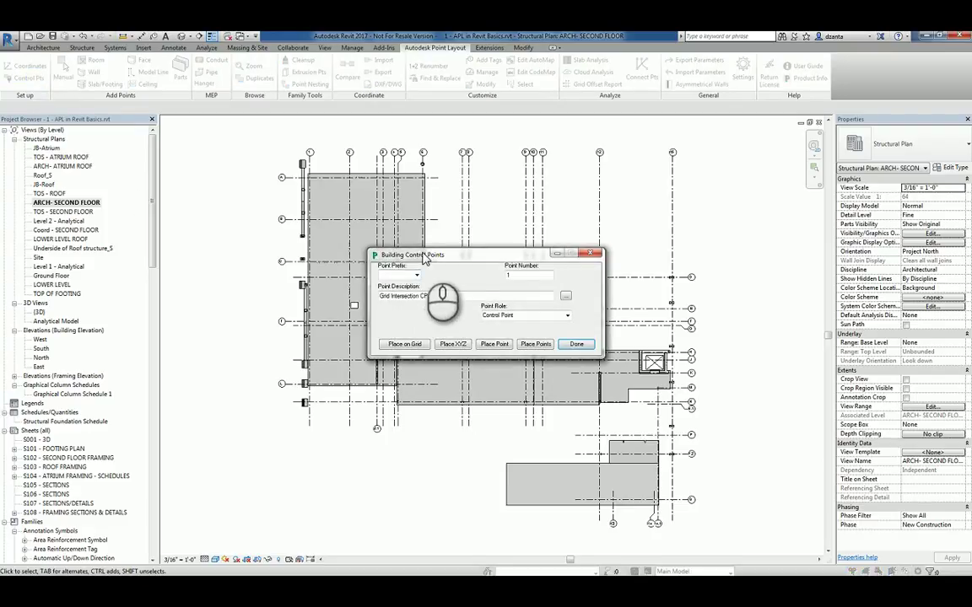
click(409, 276)
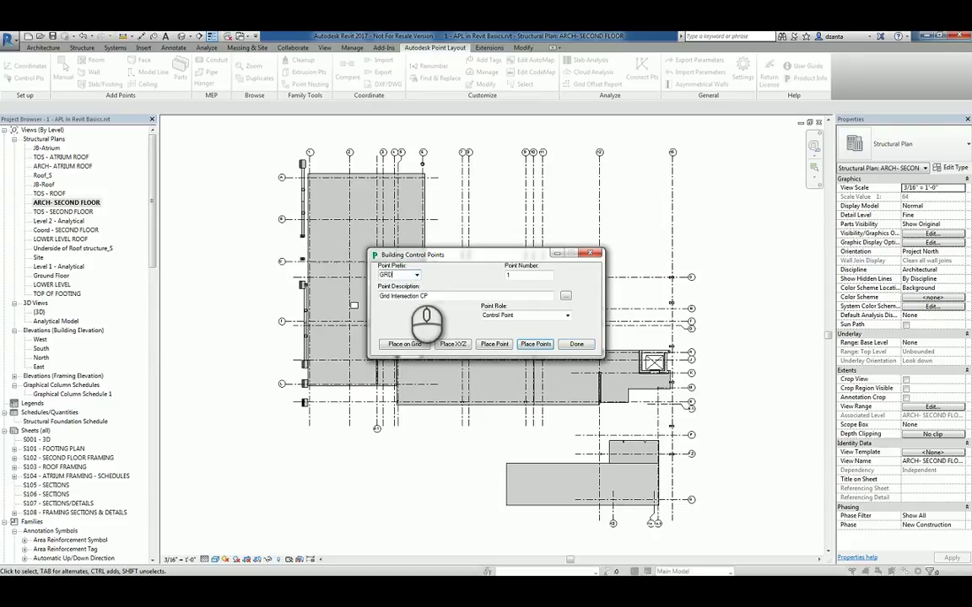
double_click(526, 278)
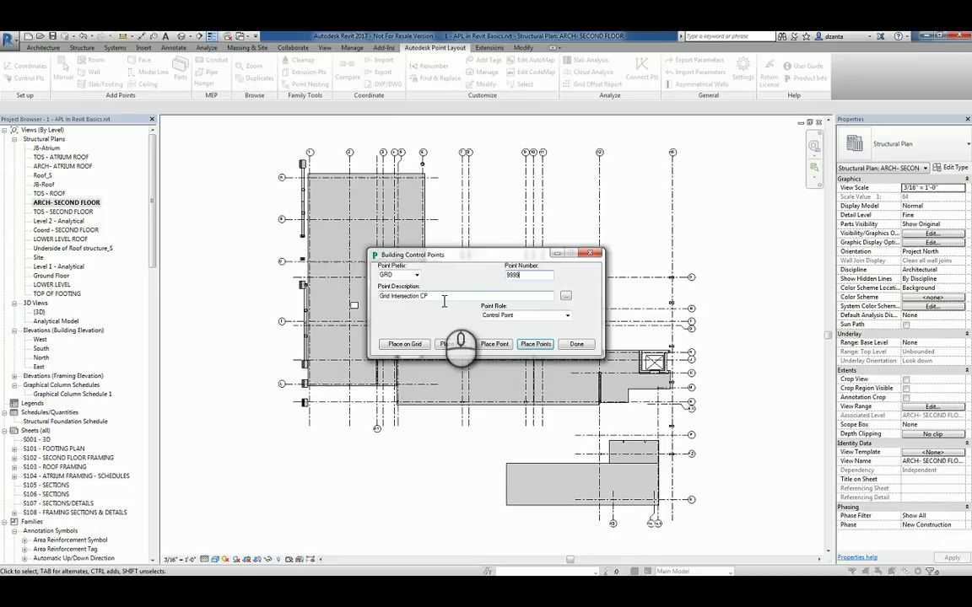
Step: Choose placement on grid, append grid line names to the description, and take the elevation from level ARCH- SECOND FLOOR
click(409, 345)
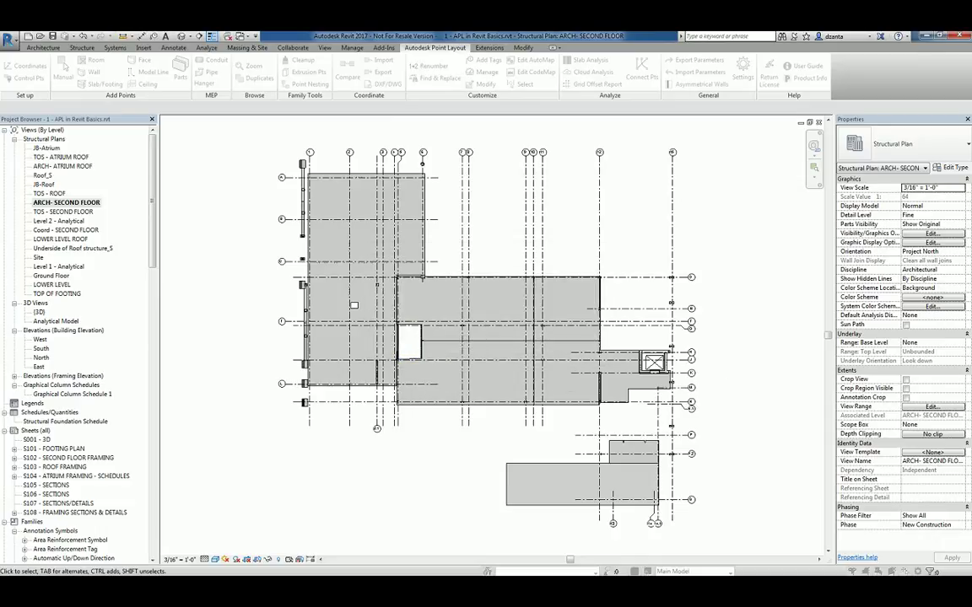
click(403, 350)
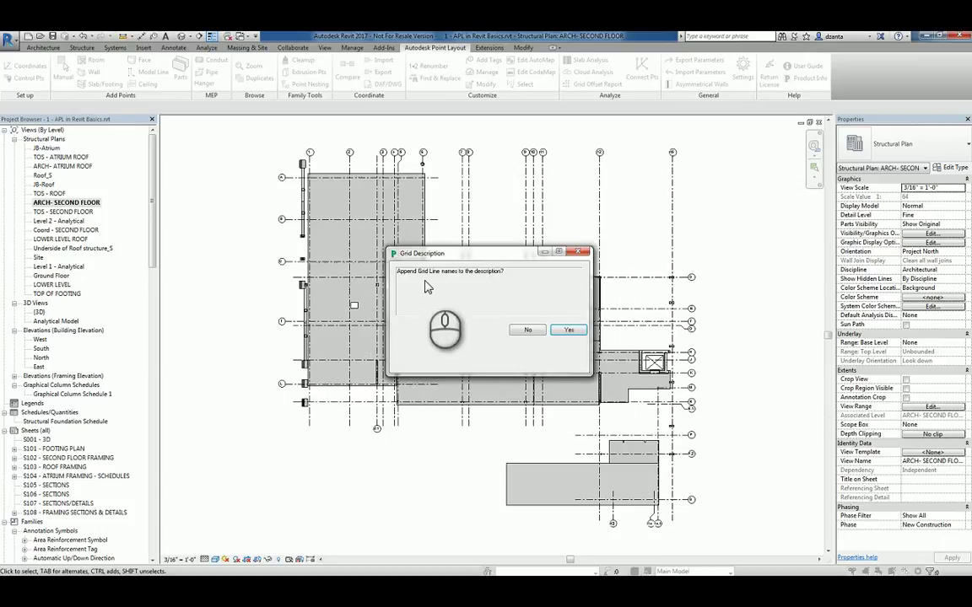
click(568, 330)
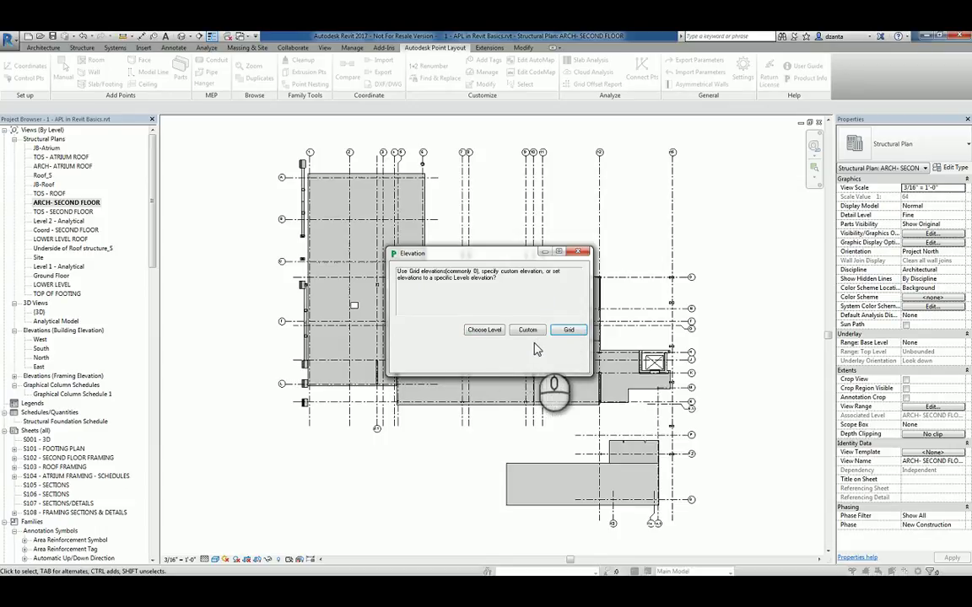
click(483, 330)
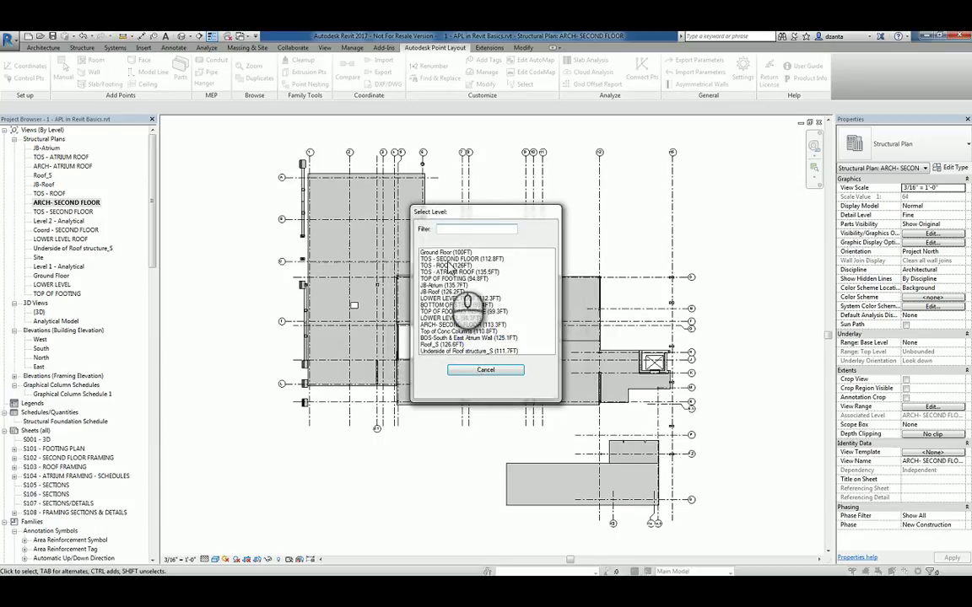
double_click(468, 322)
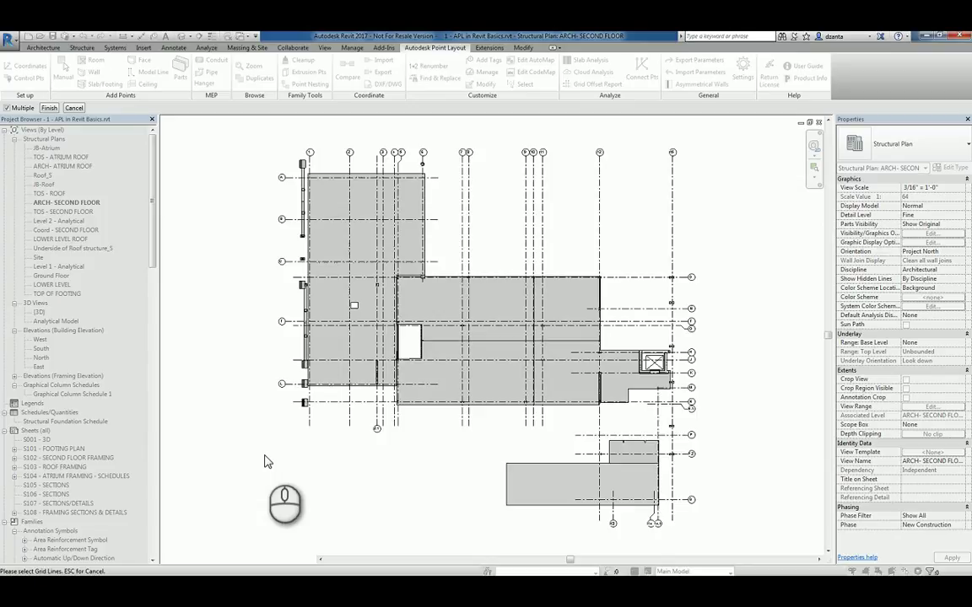
Step: Select all grid lines in the plan to place control points at their intersections, and finish the control point setup
drag(716, 525, 227, 139)
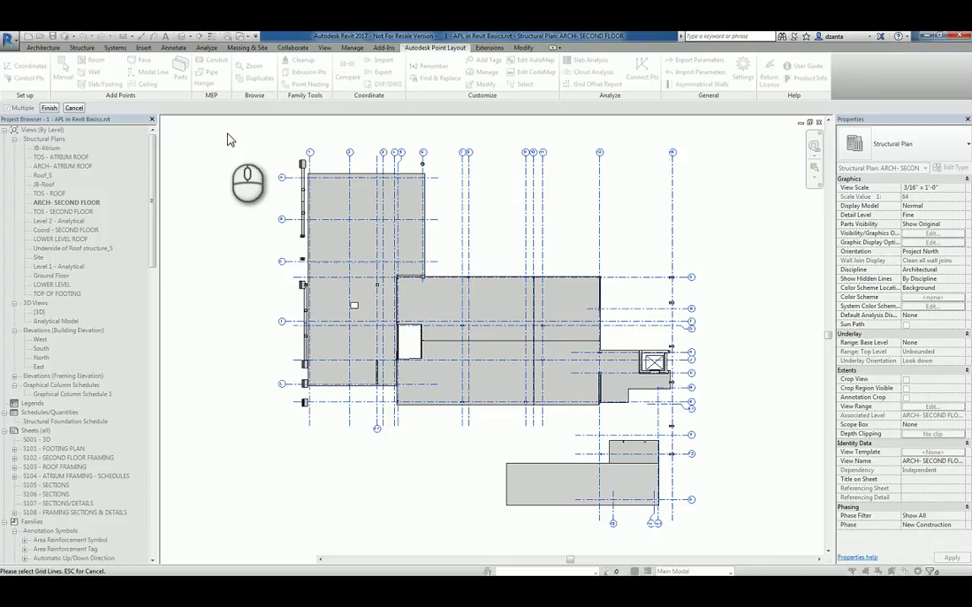
click(49, 107)
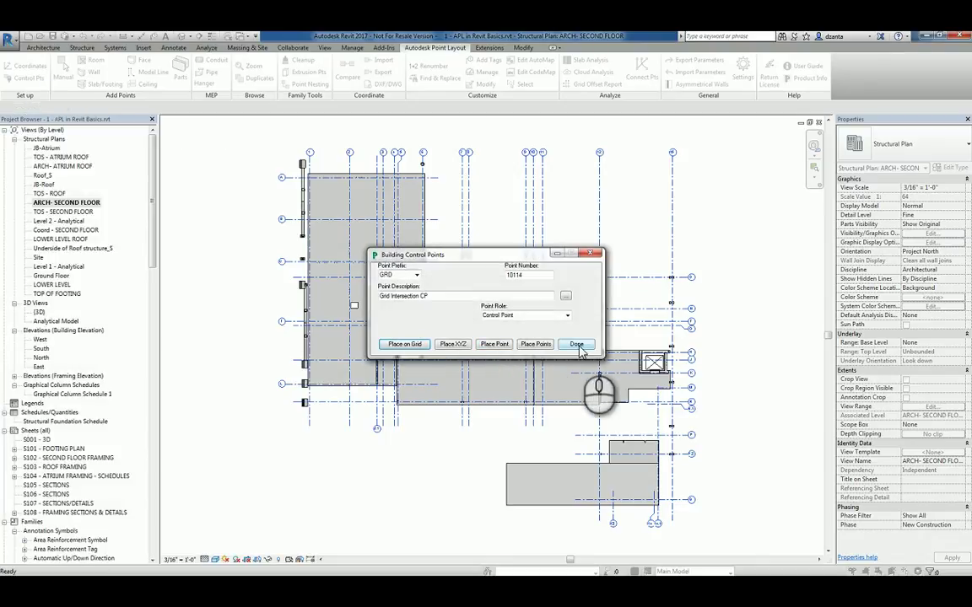
click(576, 346)
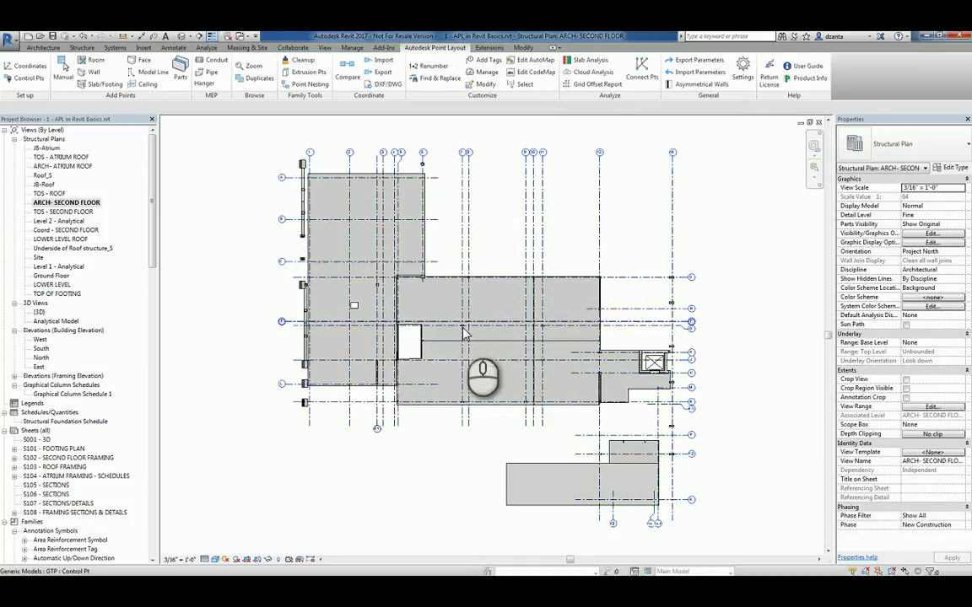
Step: List all placed points in Manage Points by including every point number, with the window widened to show the full columns
scroll(506, 405, up, 5)
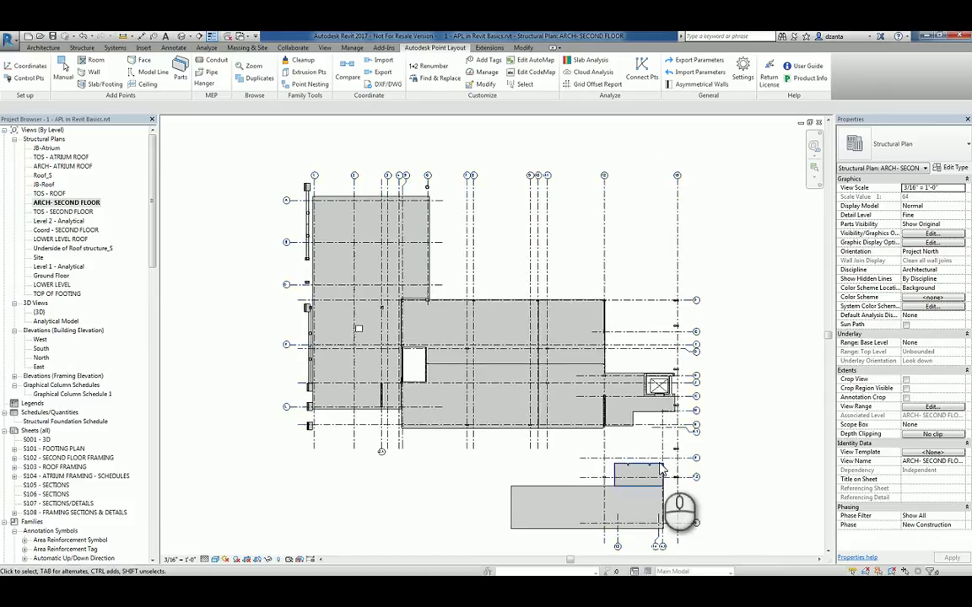
scroll(450, 286, up, 5)
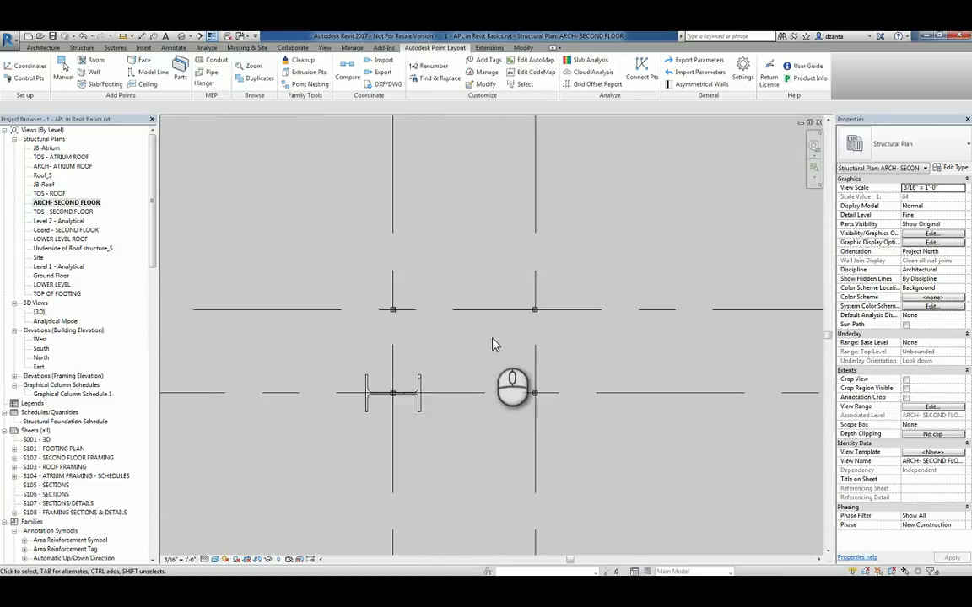
scroll(495, 342, up, 2)
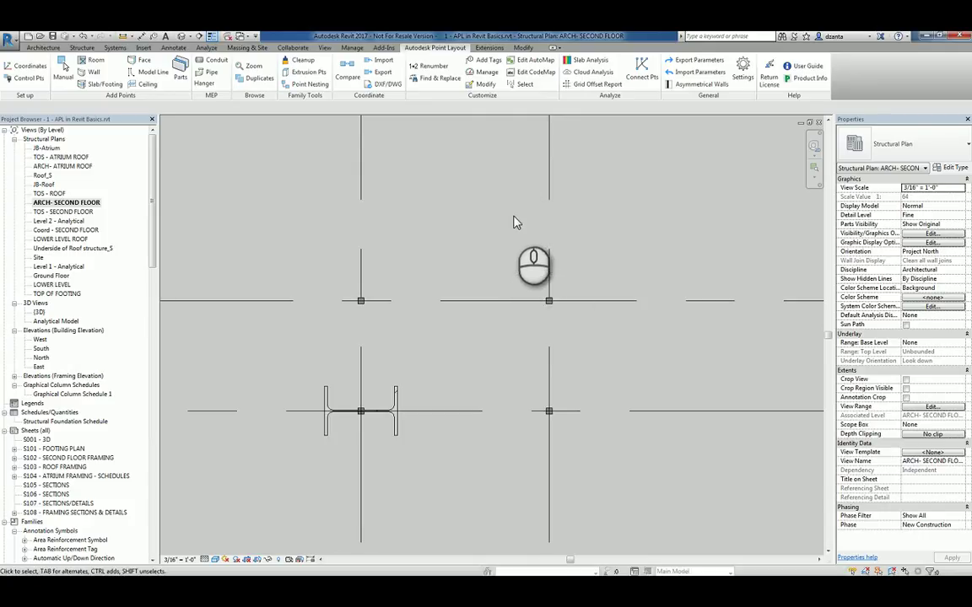
click(486, 74)
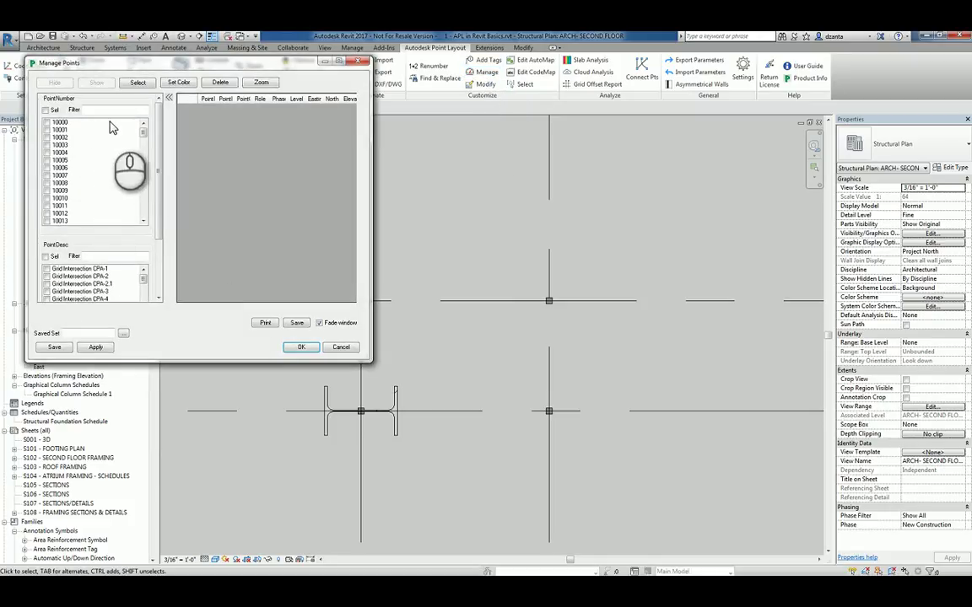
drag(143, 132, 143, 217)
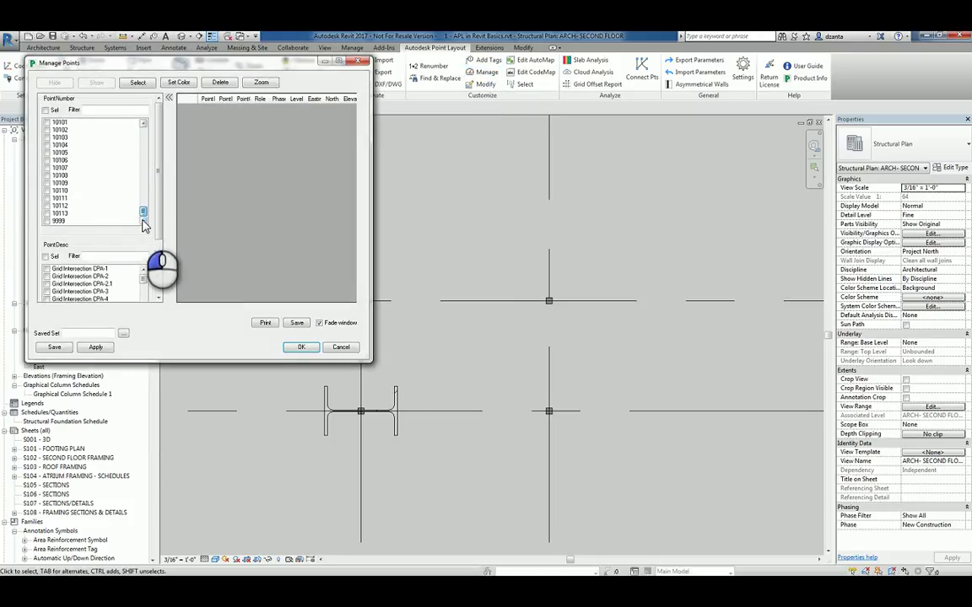
click(47, 110)
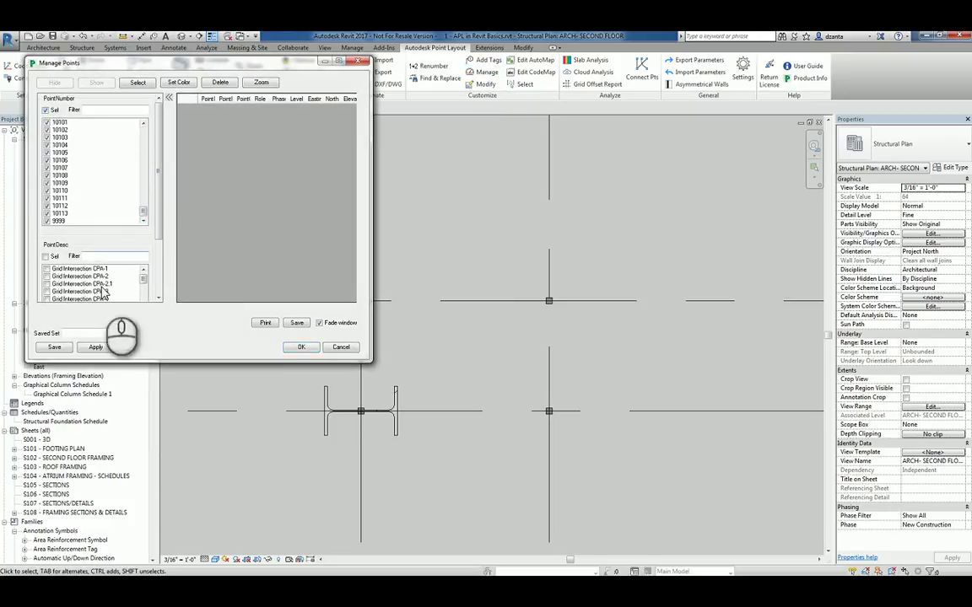
click(95, 347)
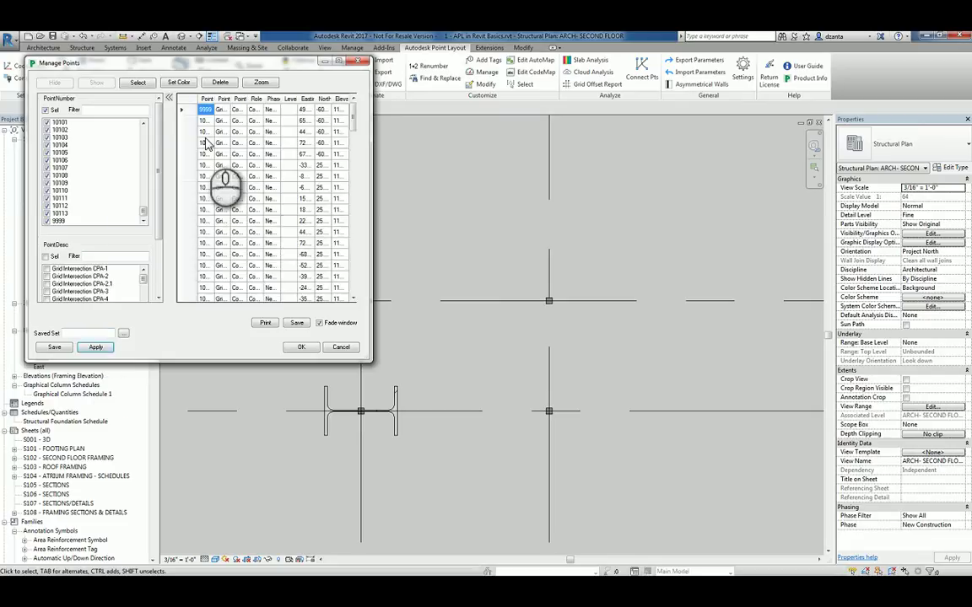
drag(365, 360, 694, 389)
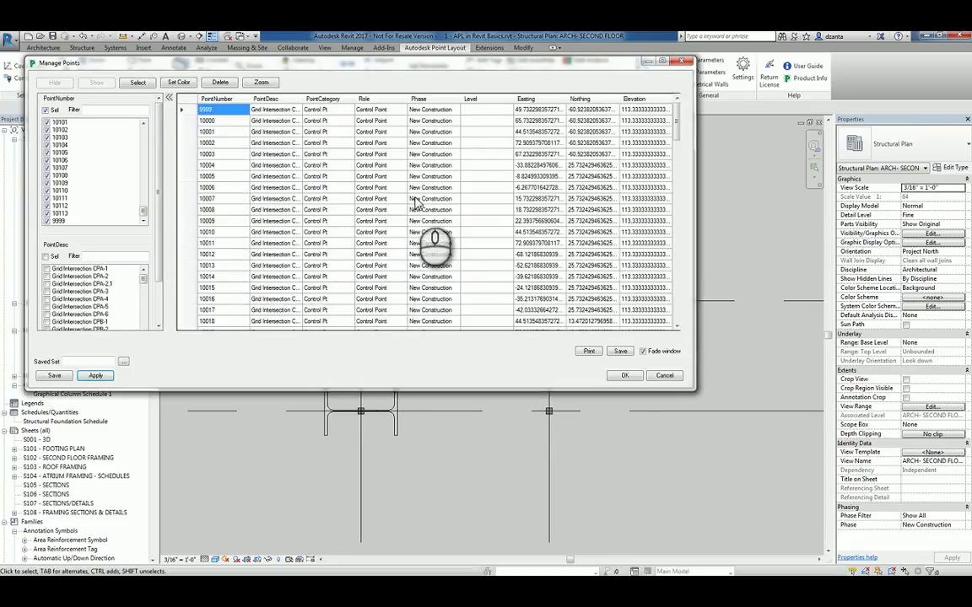
Step: Set the color of all listed control points to red and accept the changes in Manage Points
click(233, 147)
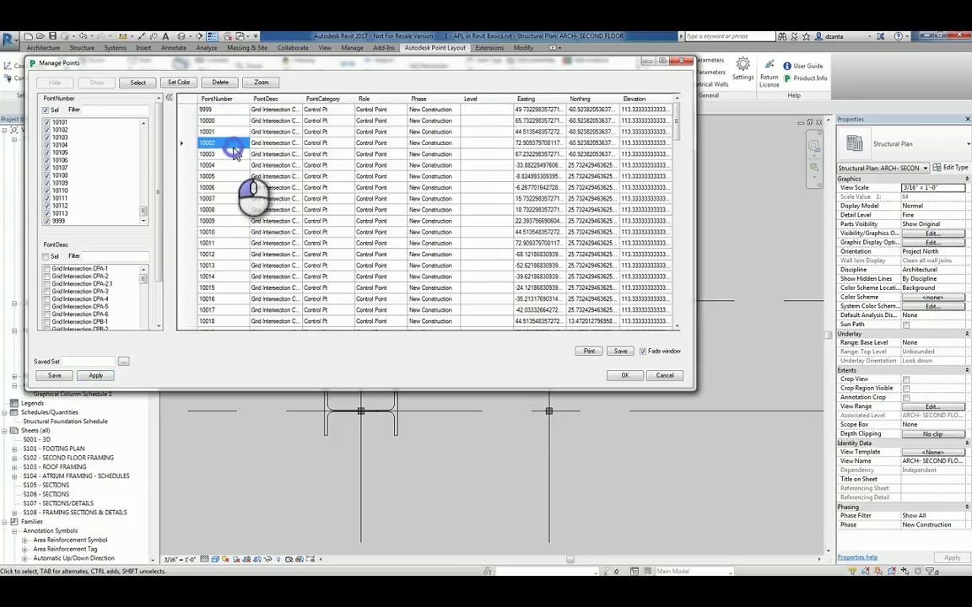
key(ctrl+a)
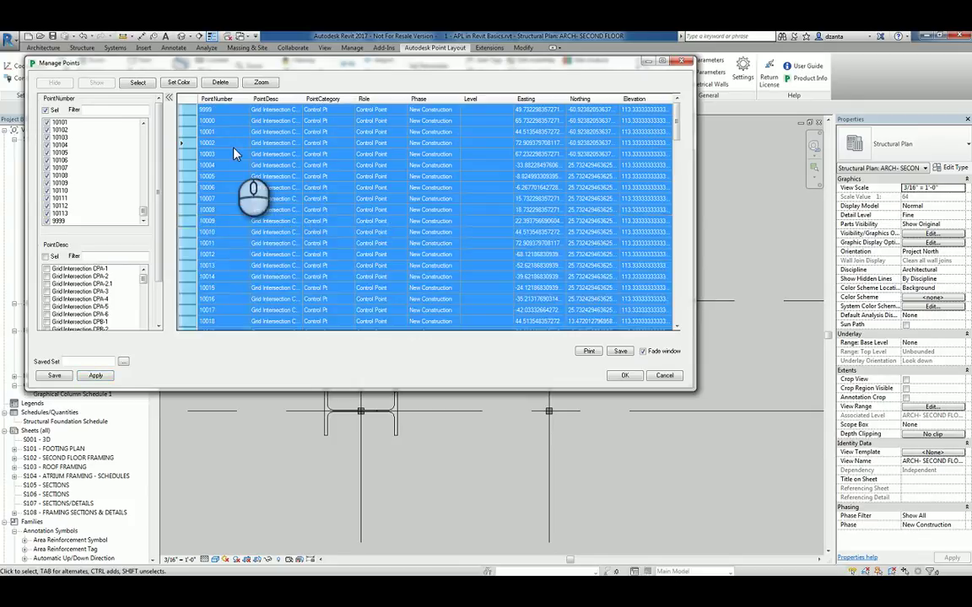
click(179, 83)
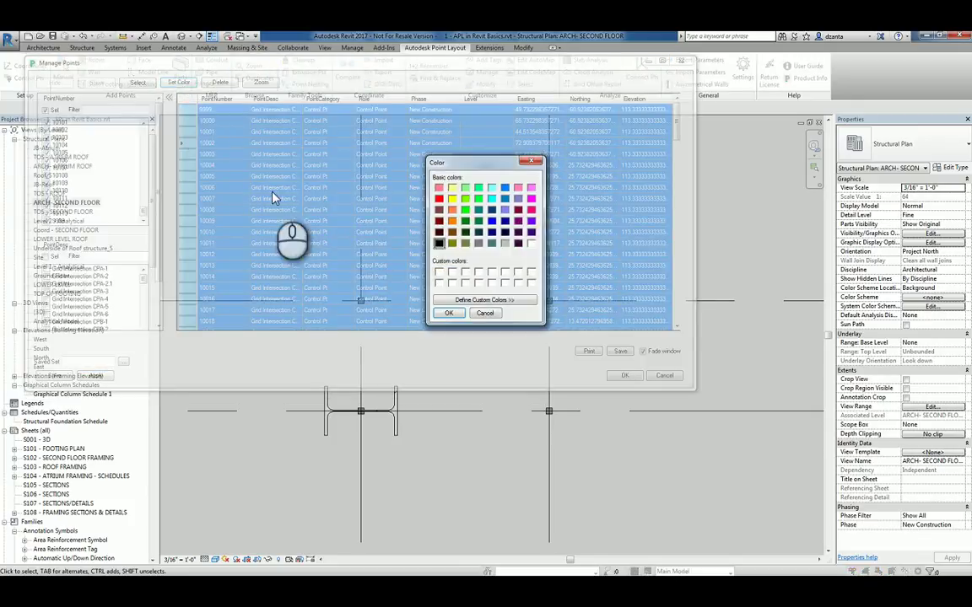
click(439, 199)
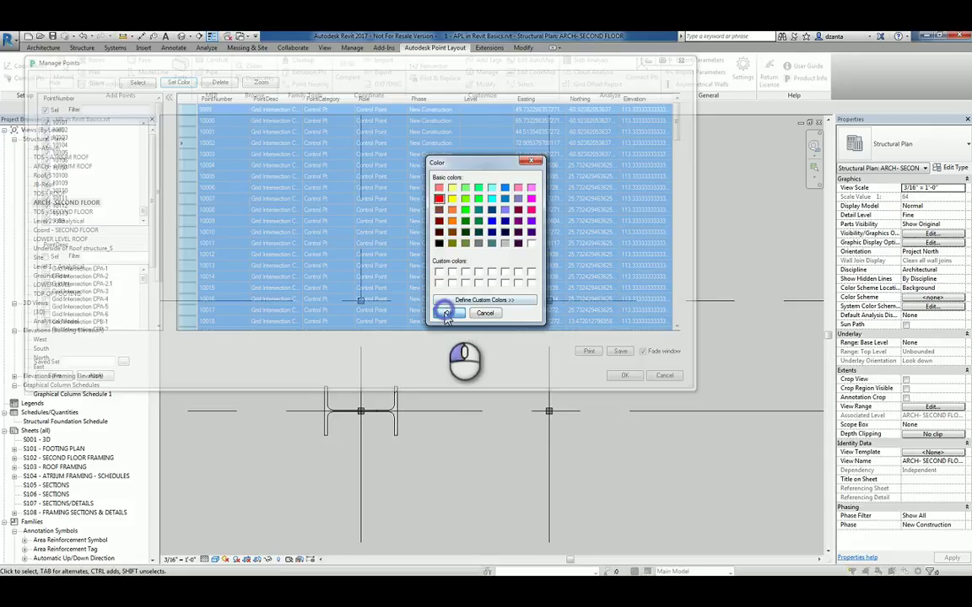
click(449, 313)
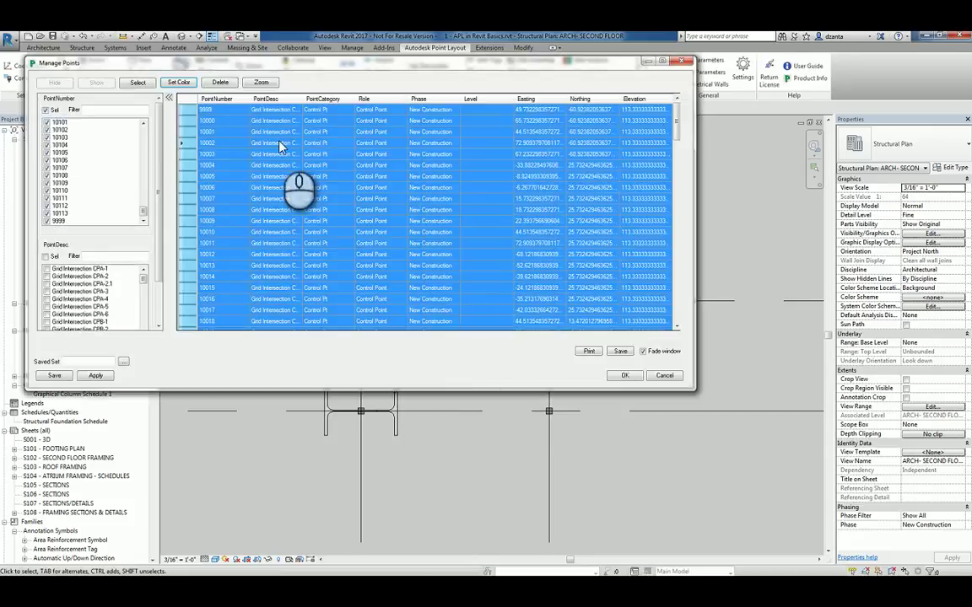
click(625, 377)
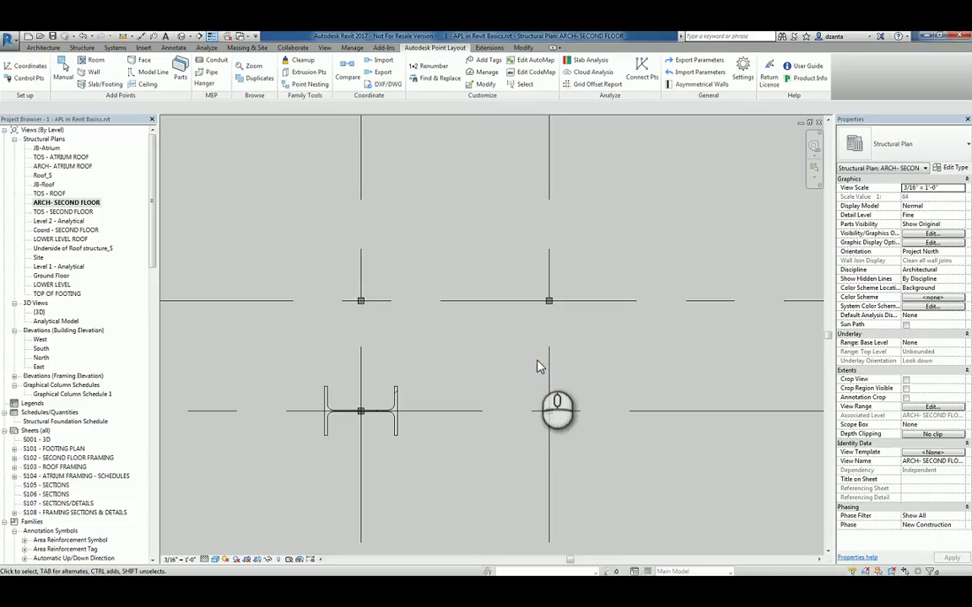
Step: Select the control point at the intersection of grid lines F and 8 and inspect its properties
scroll(520, 363, down, 4)
scroll(520, 364, down, 2)
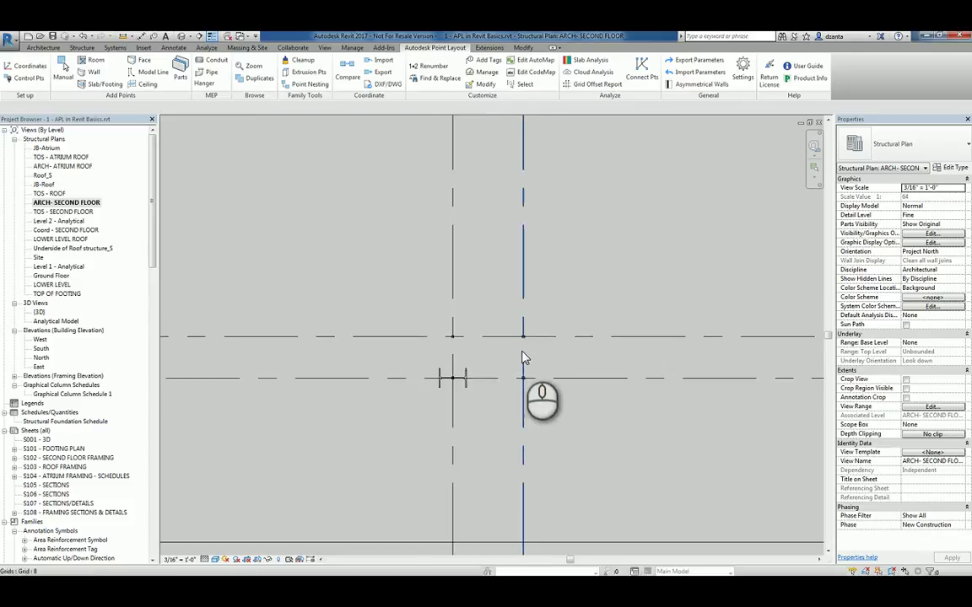
scroll(523, 359, down, 1)
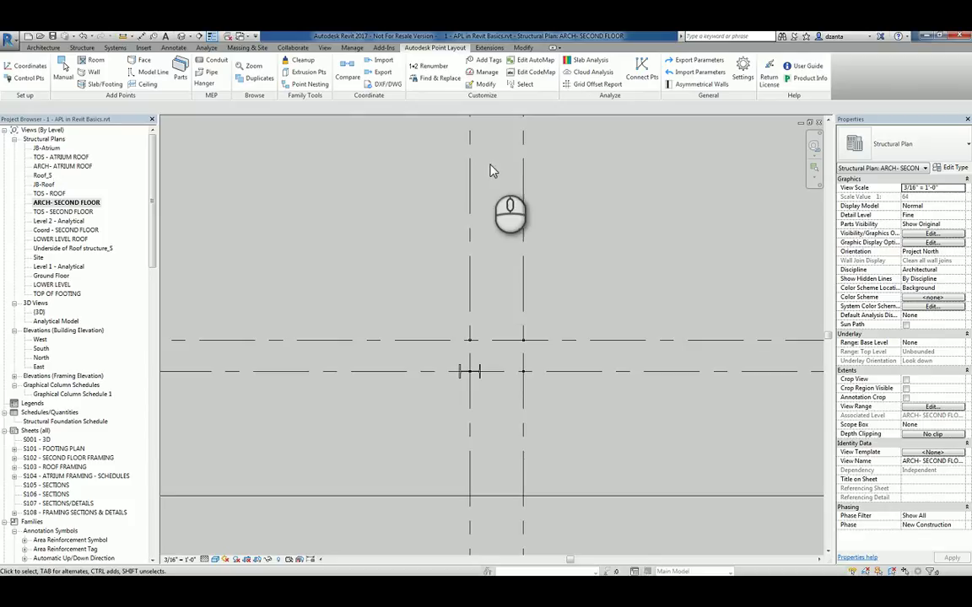
scroll(545, 346, down, 1)
scroll(543, 346, up, 5)
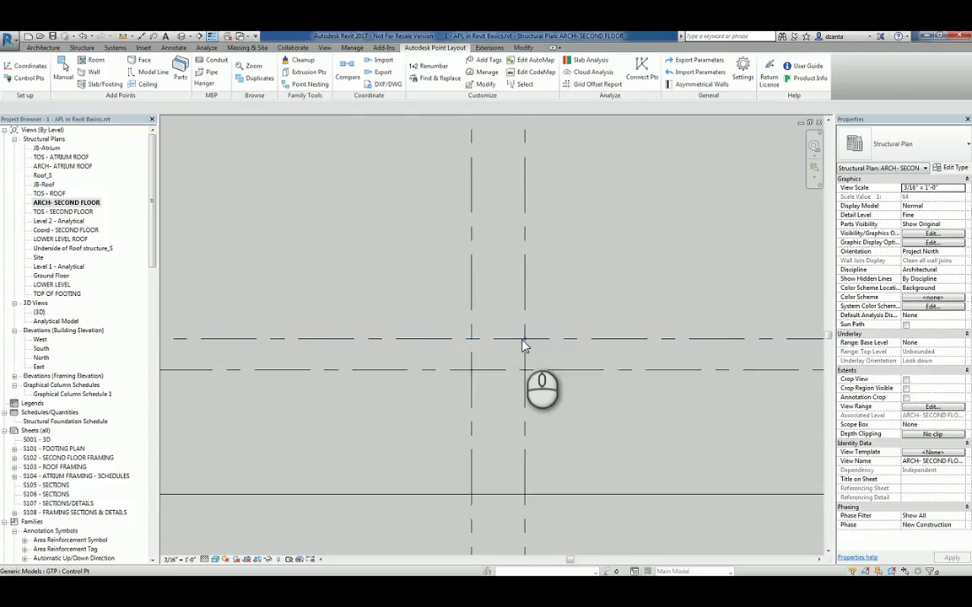
click(533, 338)
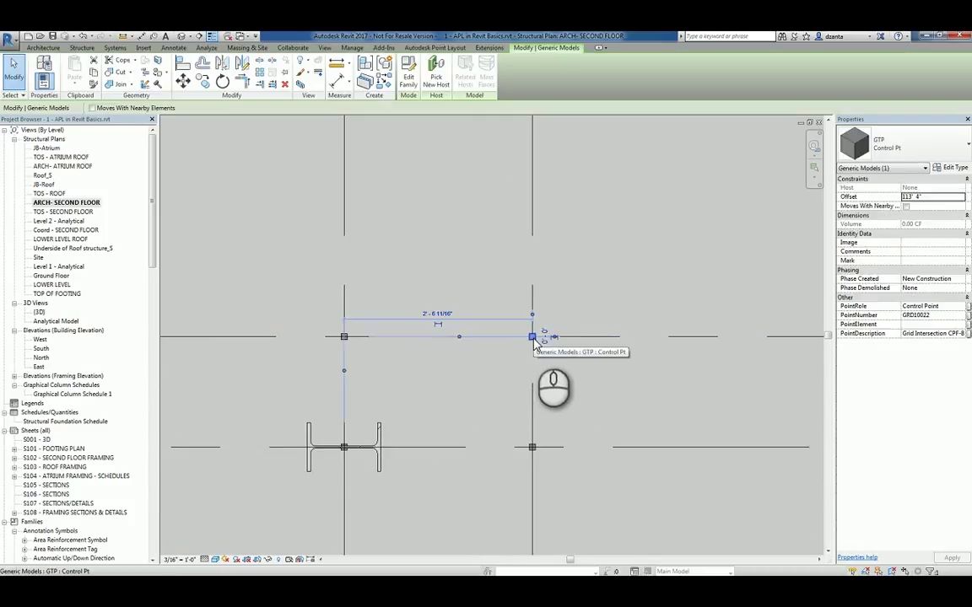
Step: Select all instances of the control point family in the entire project
right_click(532, 338)
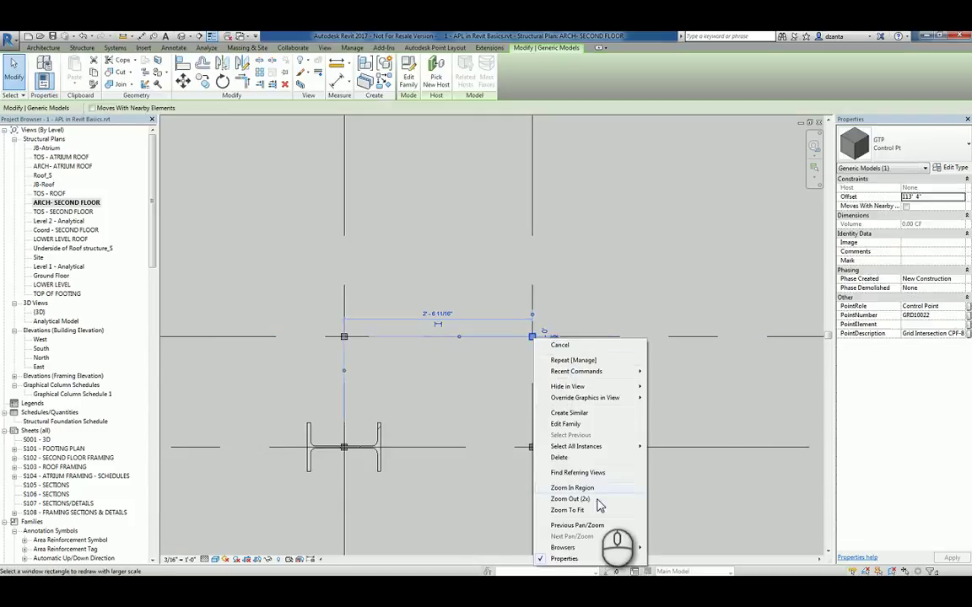
mouse_move(595, 449)
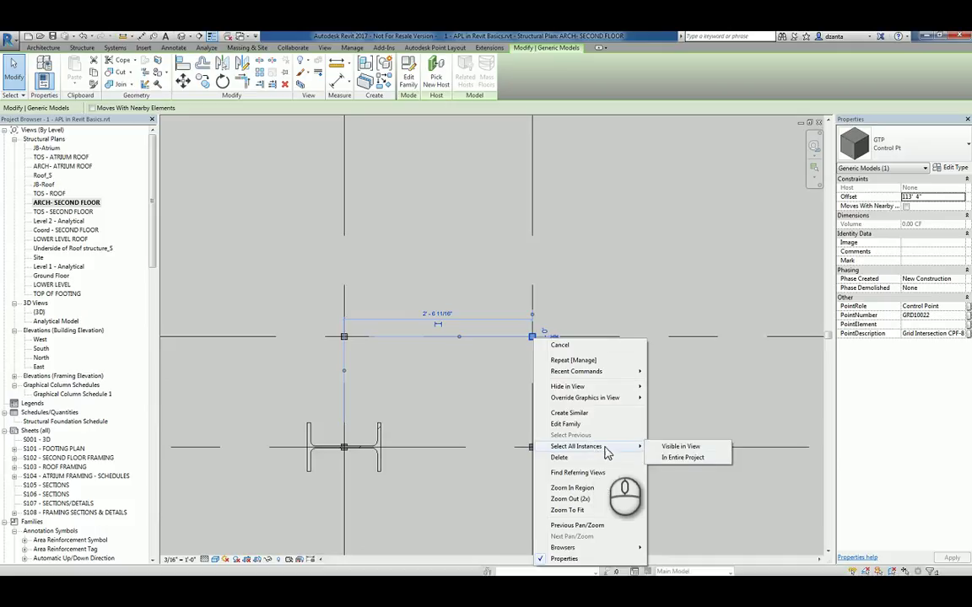
click(677, 458)
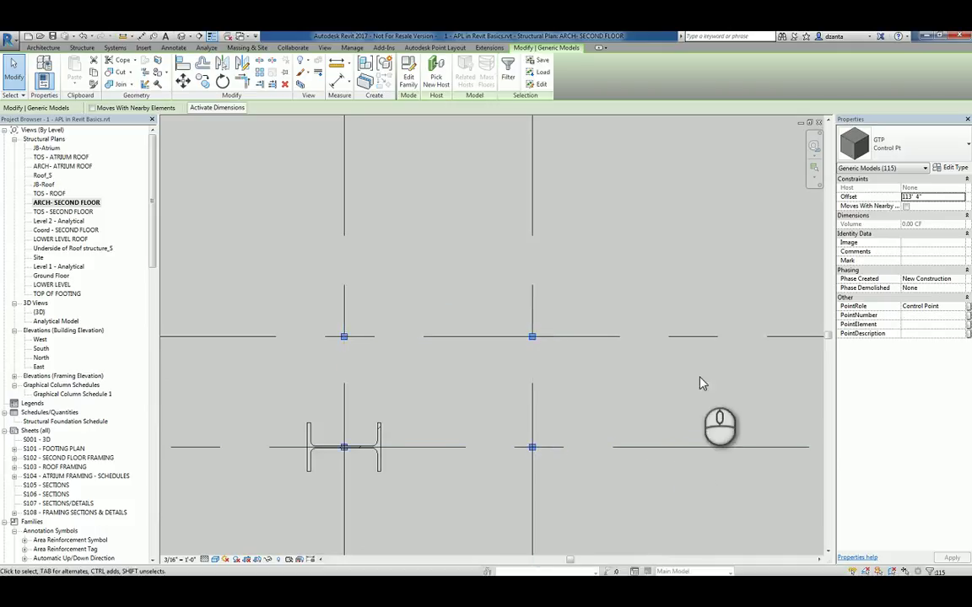
Step: Override the selected control points' category graphics in this view with red projection lines
right_click(538, 346)
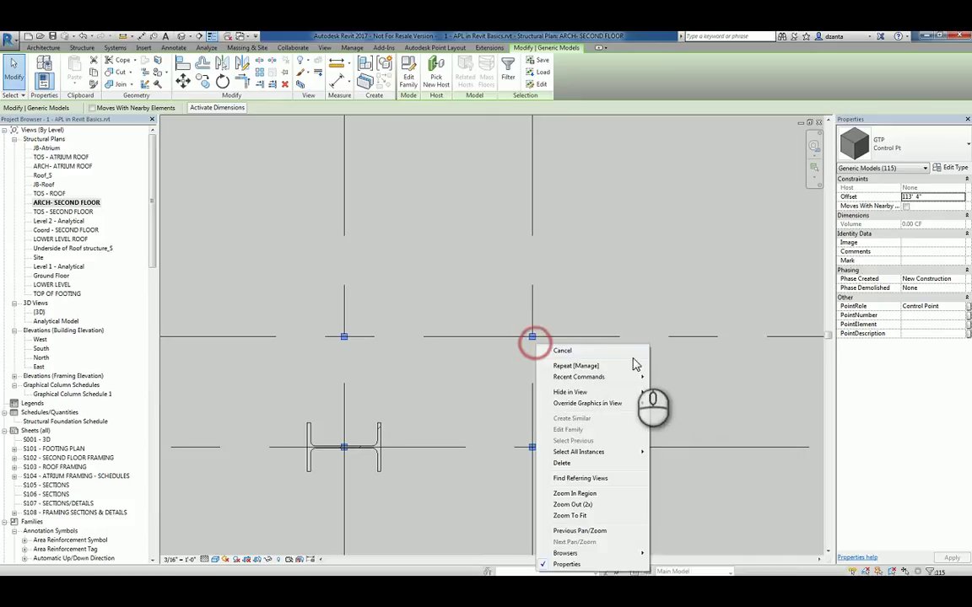
click(607, 403)
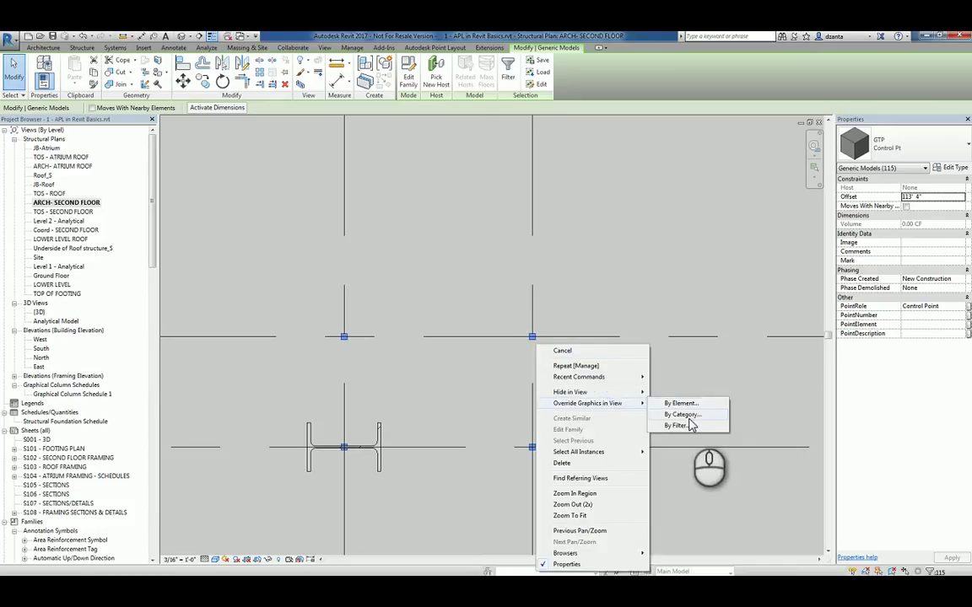
click(688, 414)
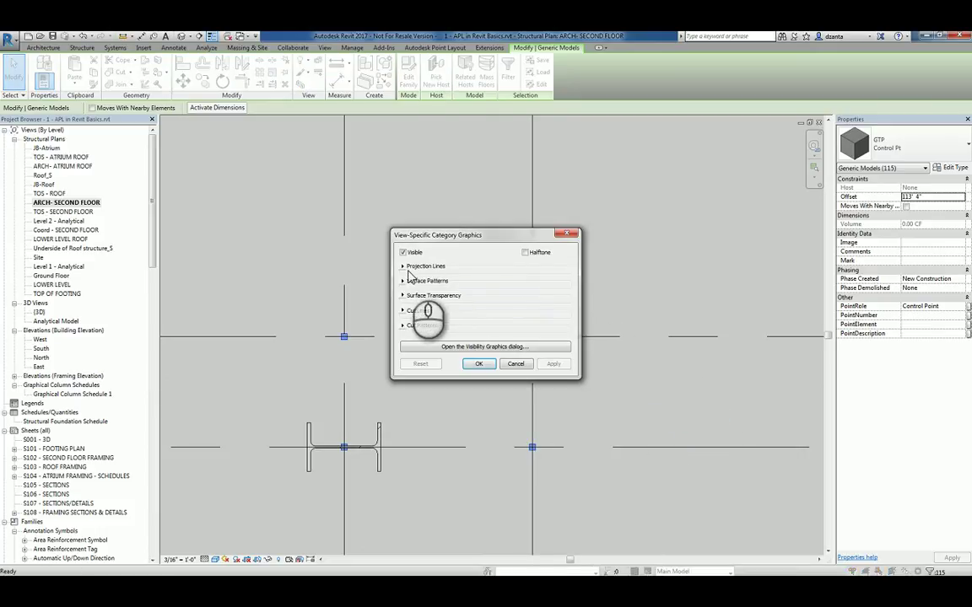
click(402, 267)
click(463, 277)
click(462, 277)
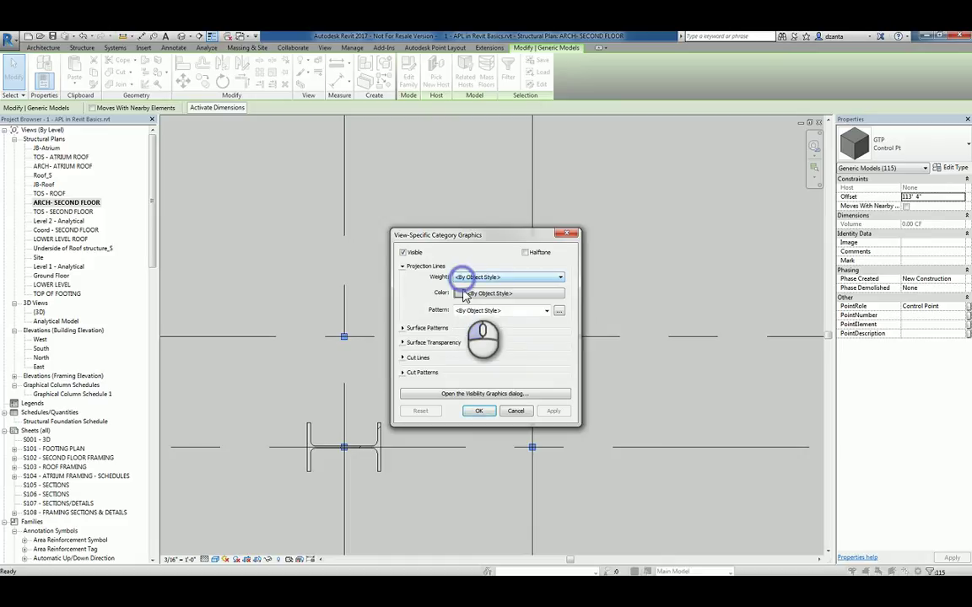
click(462, 294)
click(380, 267)
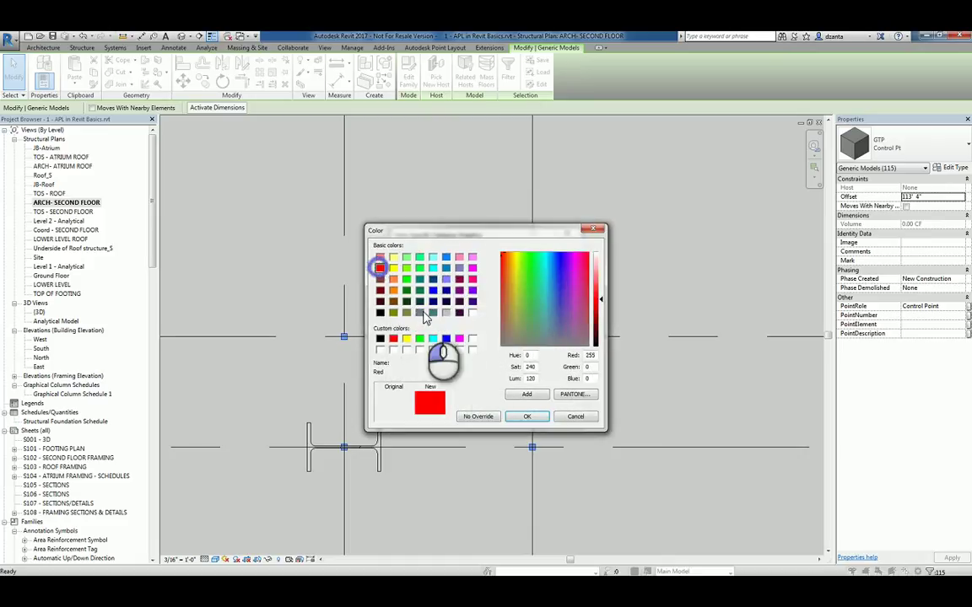
click(525, 417)
Step: Set the projection line weight override of the control points' category to 5
click(469, 278)
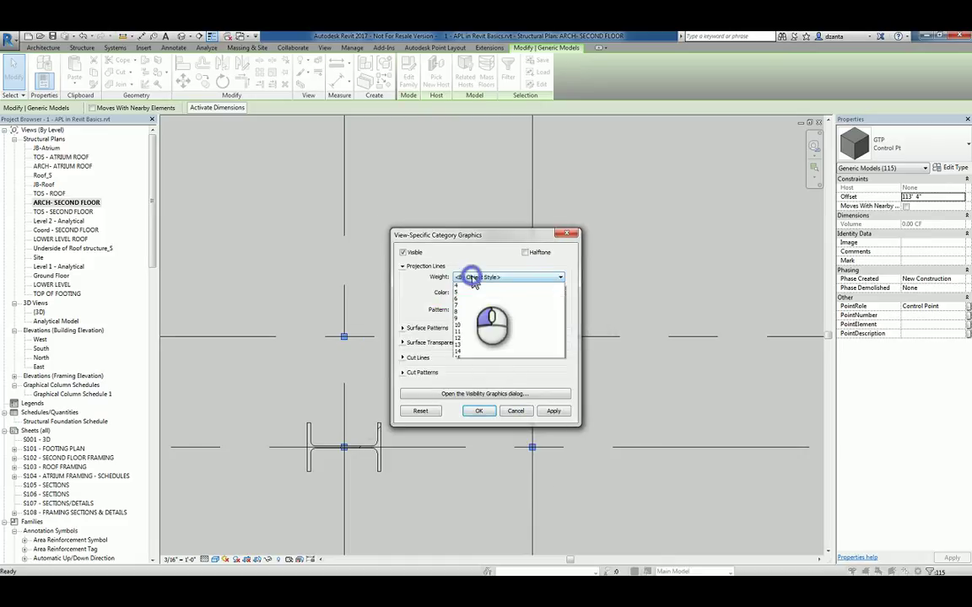
click(466, 300)
click(469, 278)
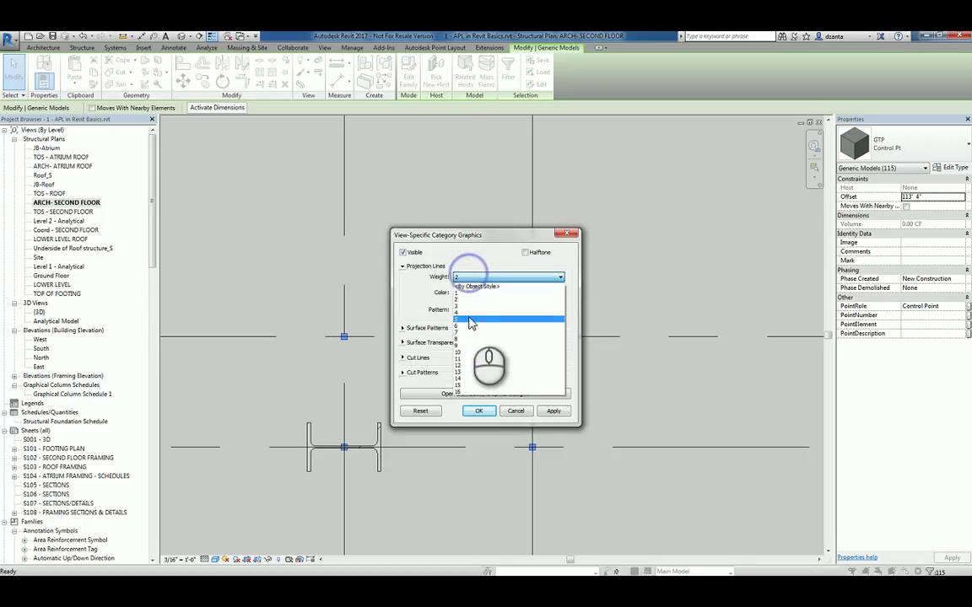
click(469, 318)
Step: Override the category's surface pattern with a red solid fill, apply the graphics overrides and clear the selection
click(405, 327)
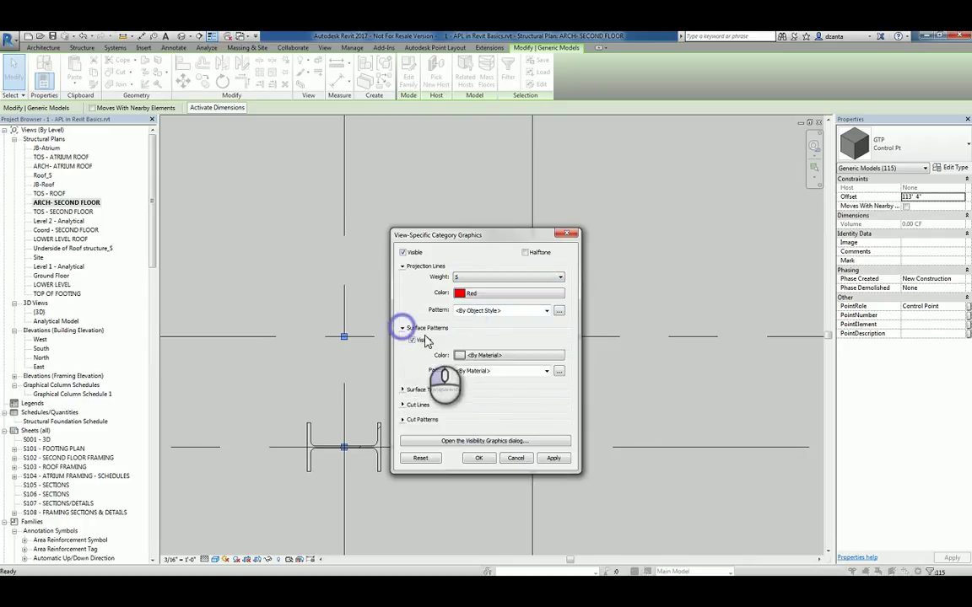
click(478, 355)
click(381, 292)
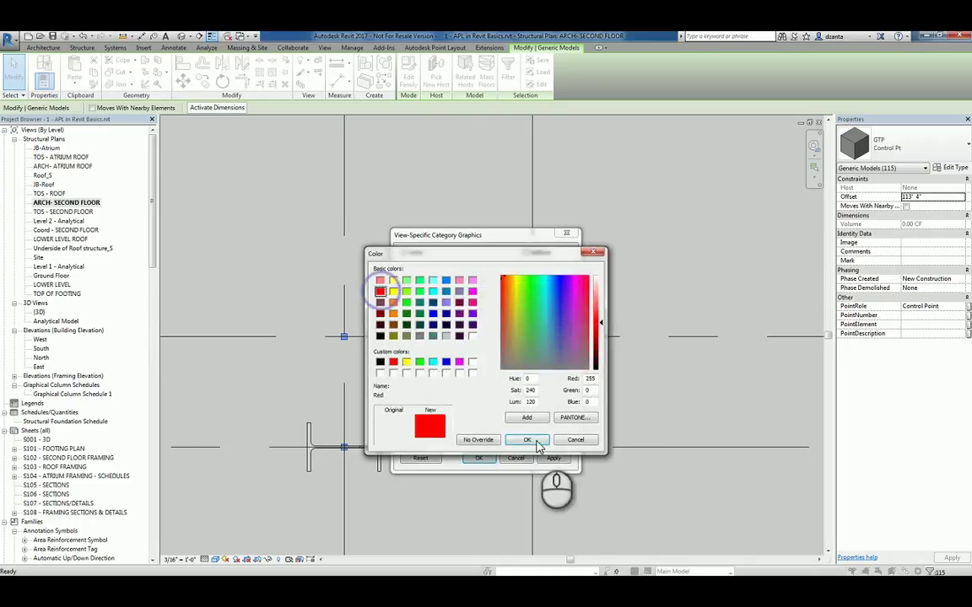
click(519, 439)
click(506, 372)
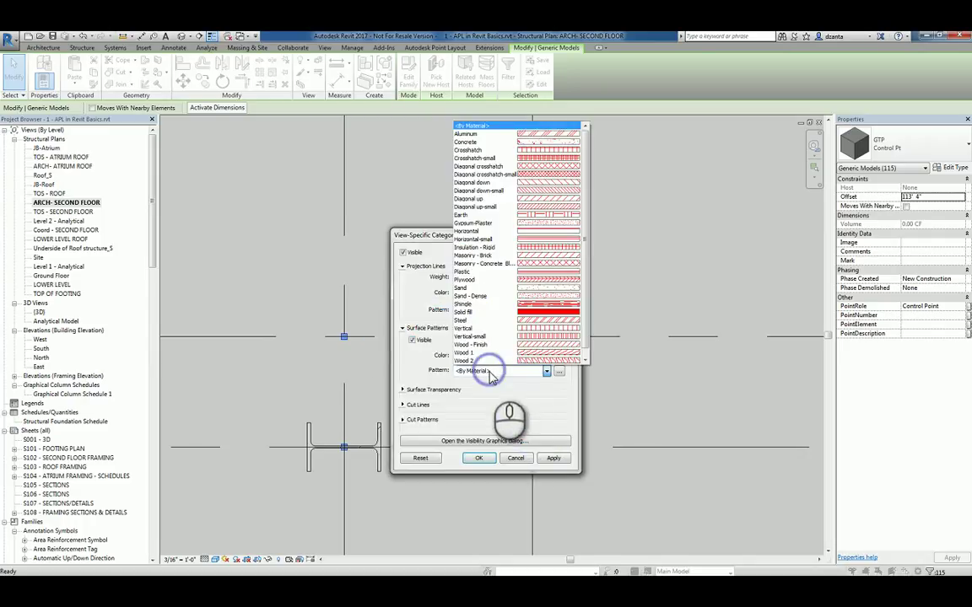
click(517, 314)
click(553, 459)
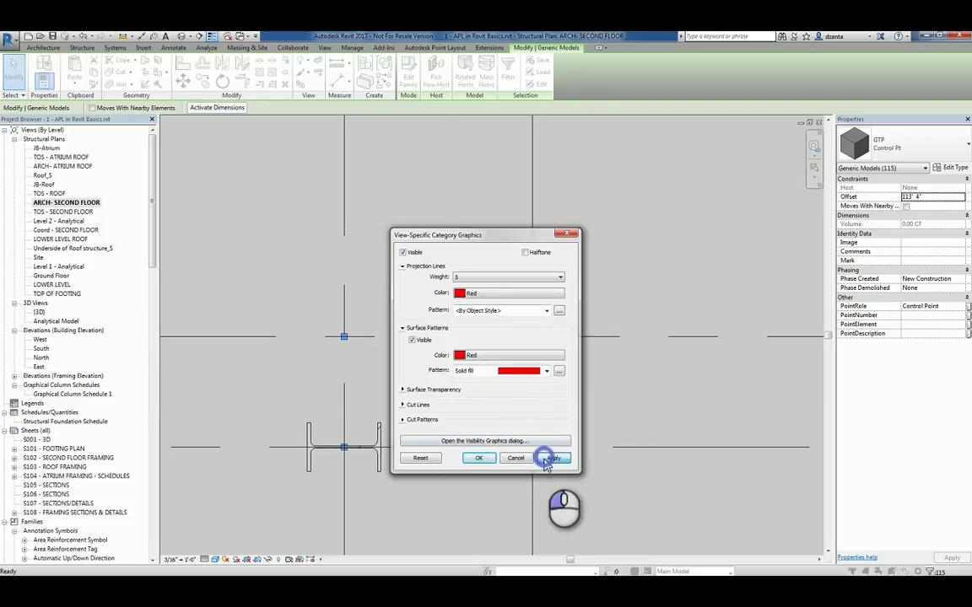
click(477, 458)
click(606, 397)
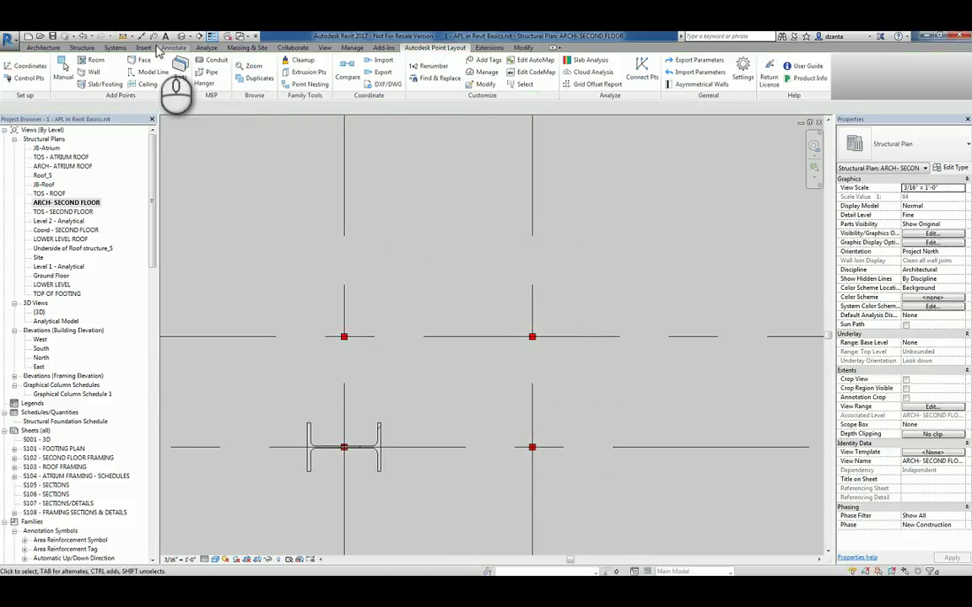
Step: Turn off thin line display, and close the second-floor and lower-level roof plans to return to the 3D view
click(325, 48)
click(123, 75)
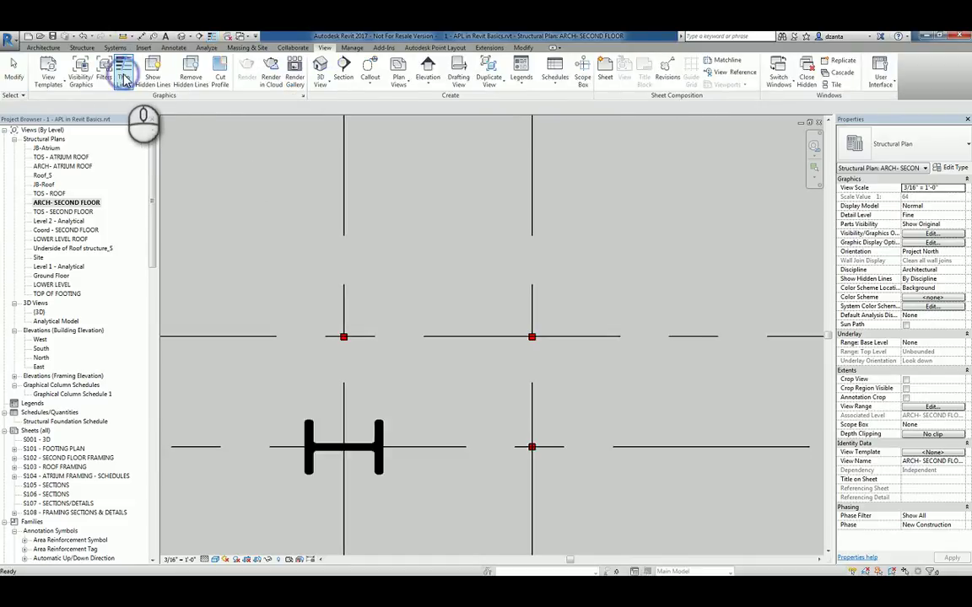
scroll(498, 363, down, 5)
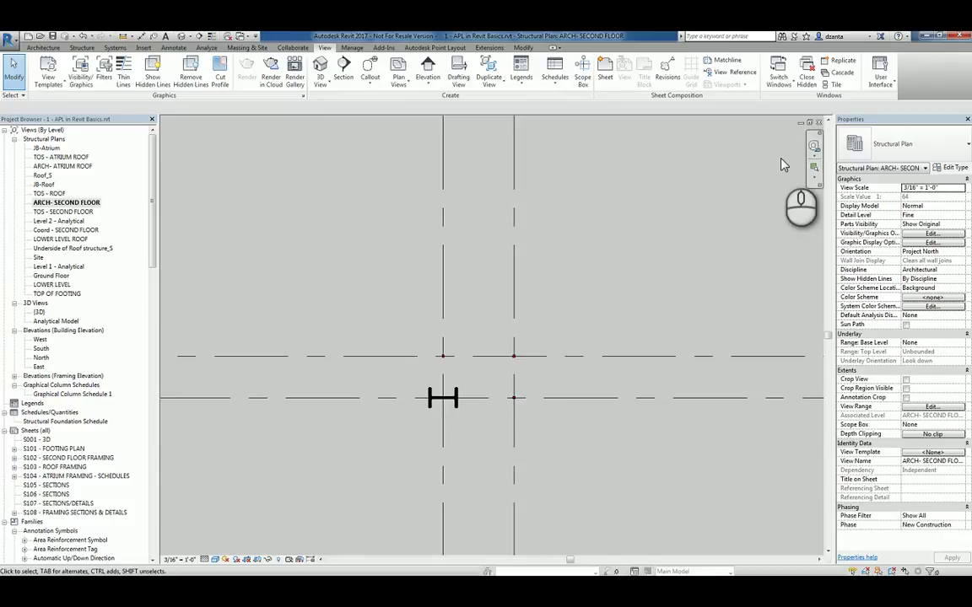
click(817, 122)
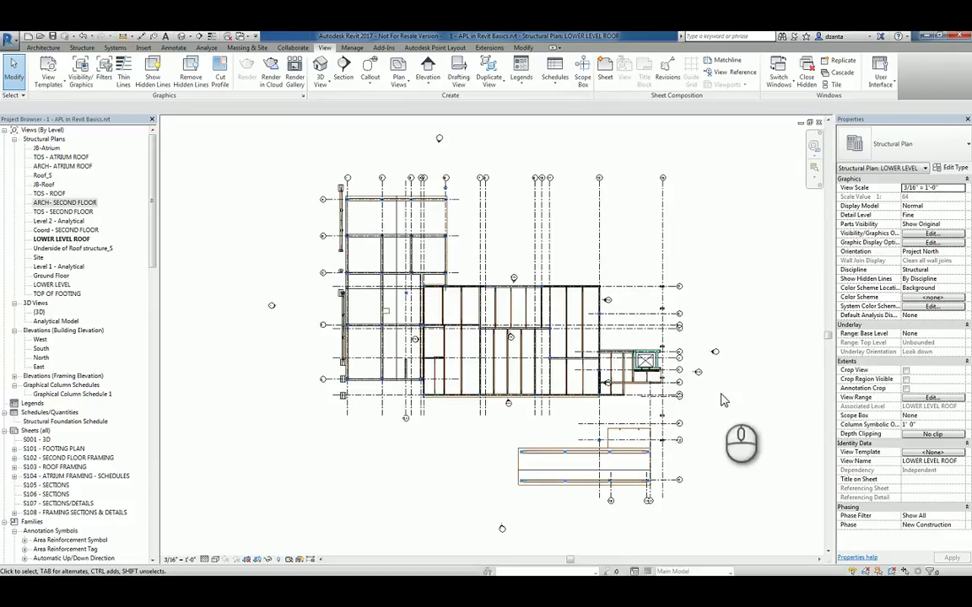
click(817, 122)
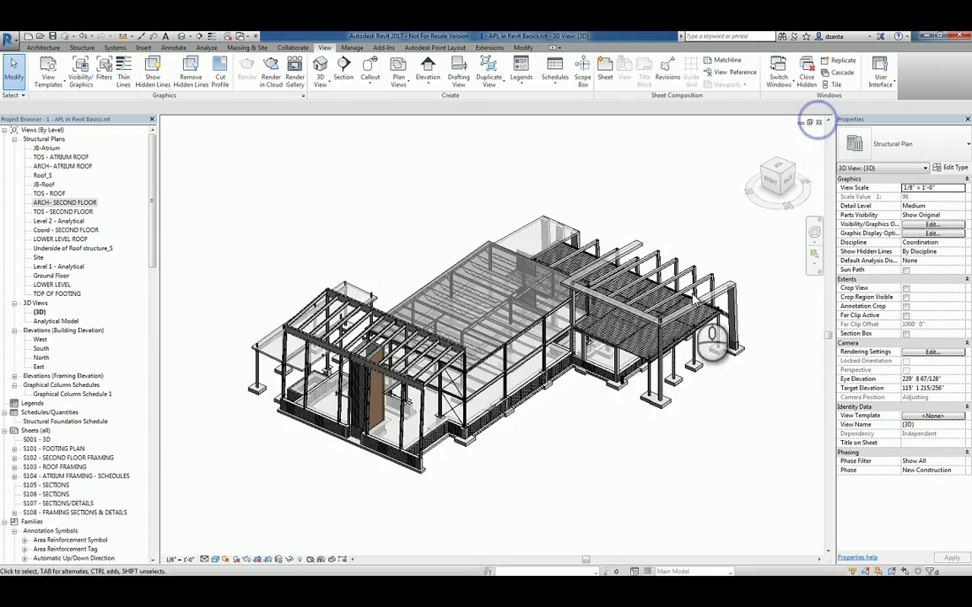
Step: Select the second-floor concrete deck slab, examine its properties and its edge at the corner column, and deselect it
scroll(439, 401, up, 5)
scroll(506, 451, up, 5)
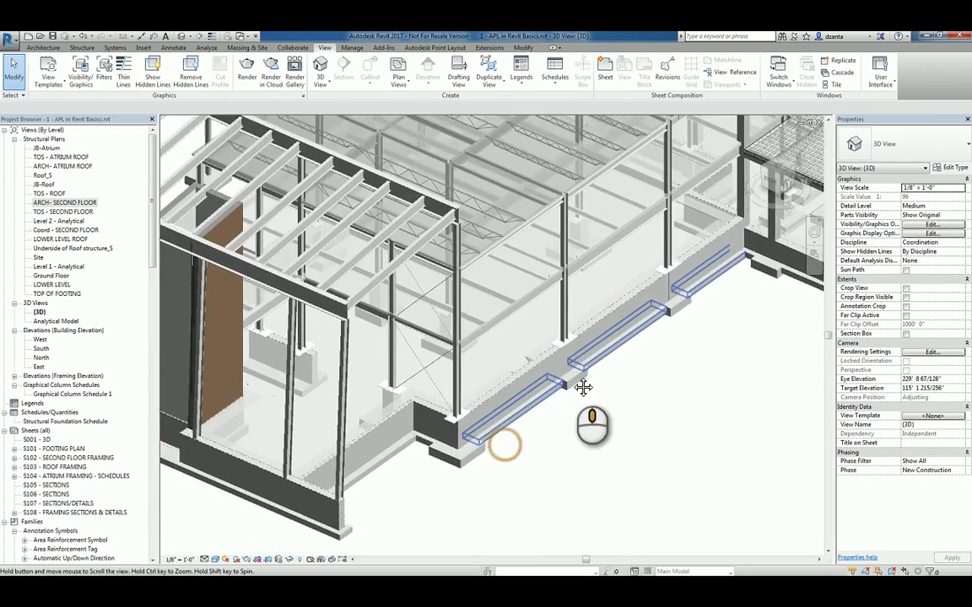
scroll(477, 193, up, 5)
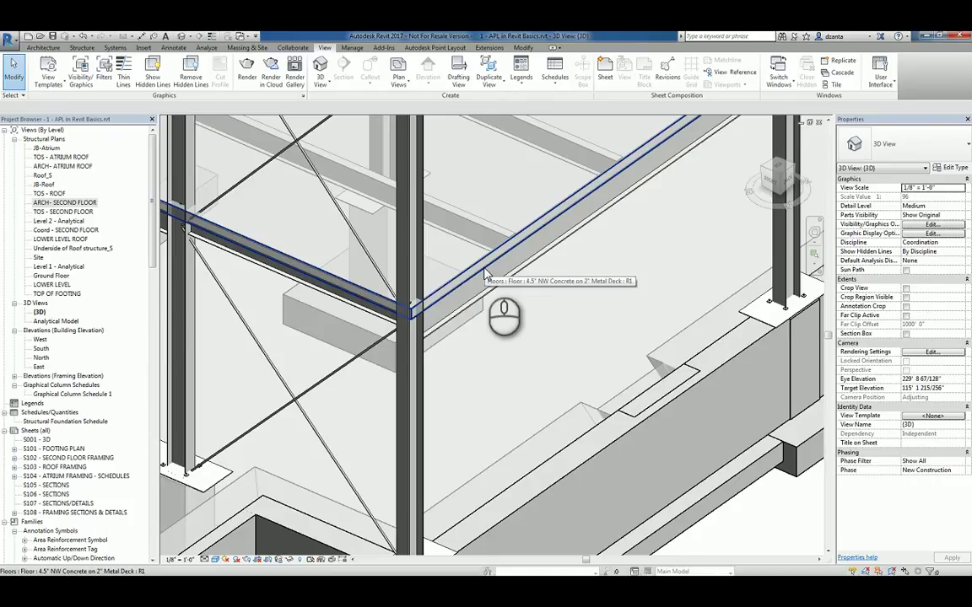
click(486, 274)
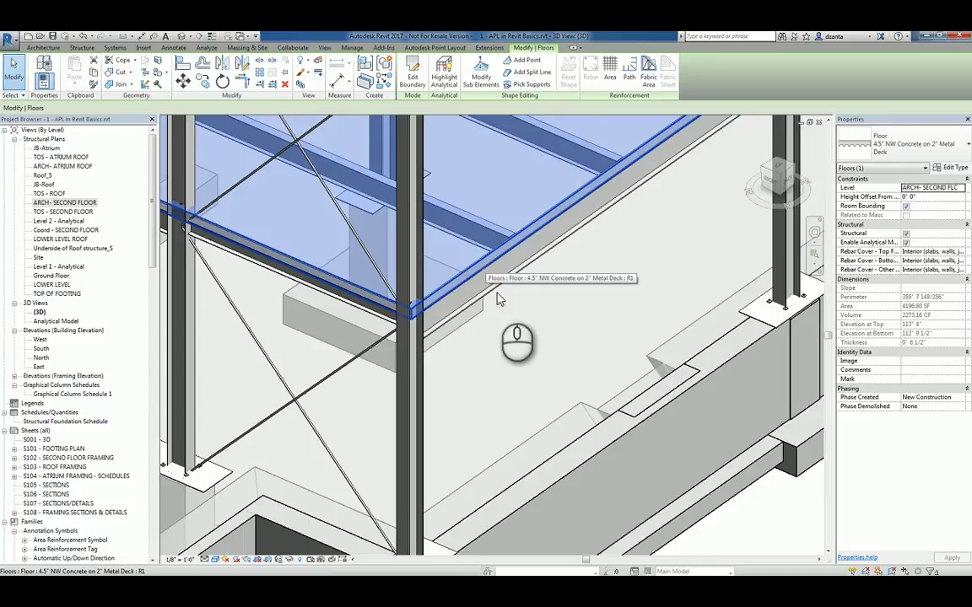
scroll(548, 338, up, 3)
scroll(495, 406, up, 4)
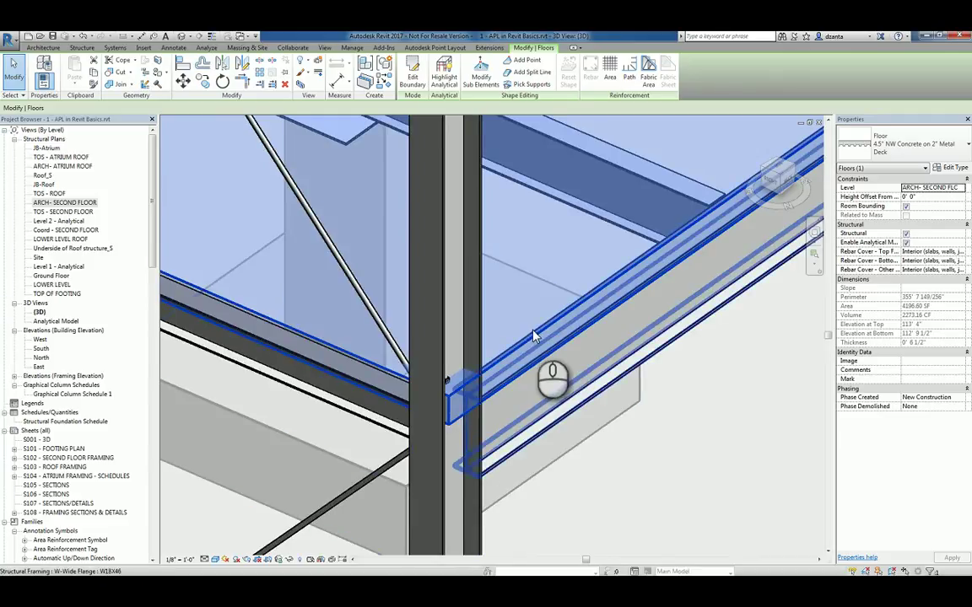
scroll(641, 444, down, 5)
scroll(641, 444, down, 2)
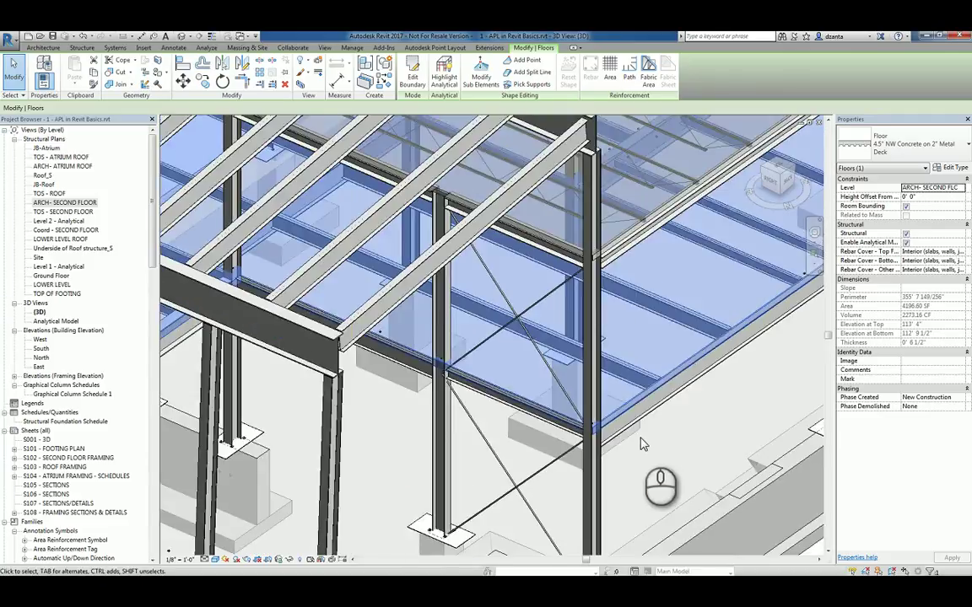
click(694, 412)
scroll(561, 114, up, 3)
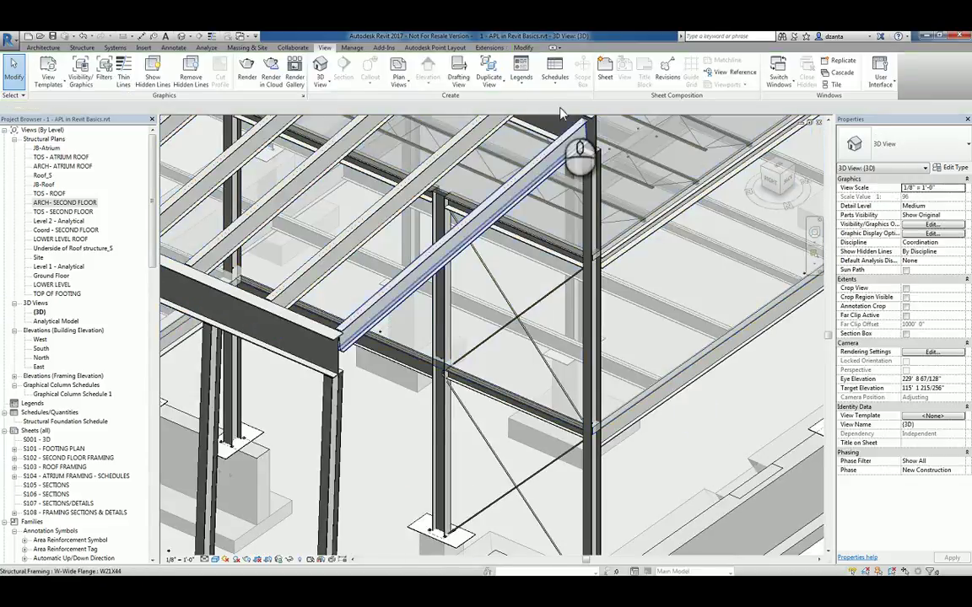
Step: Start adding slab/footing points with the Control Pt point type and the prefix SCP
click(429, 49)
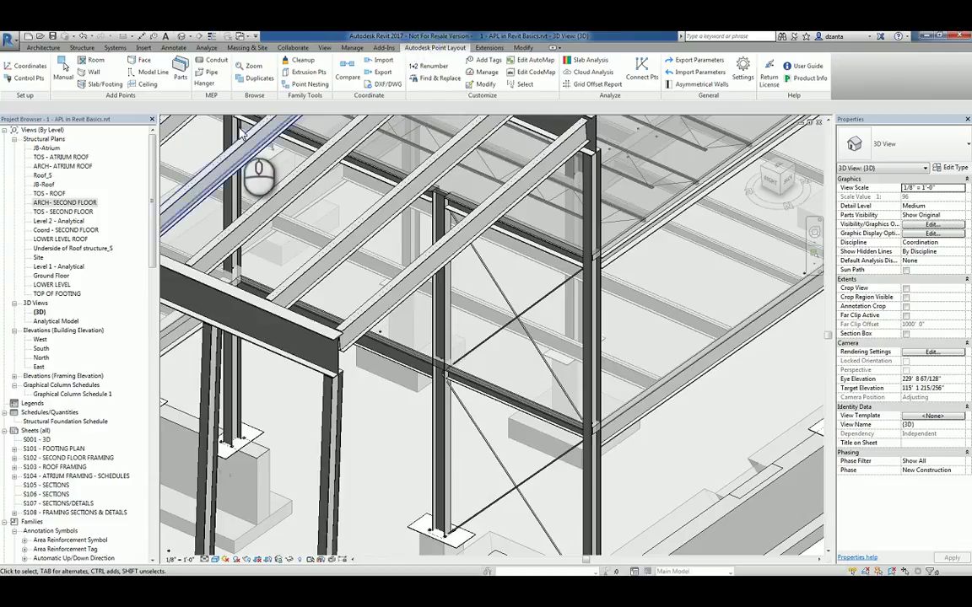
click(99, 85)
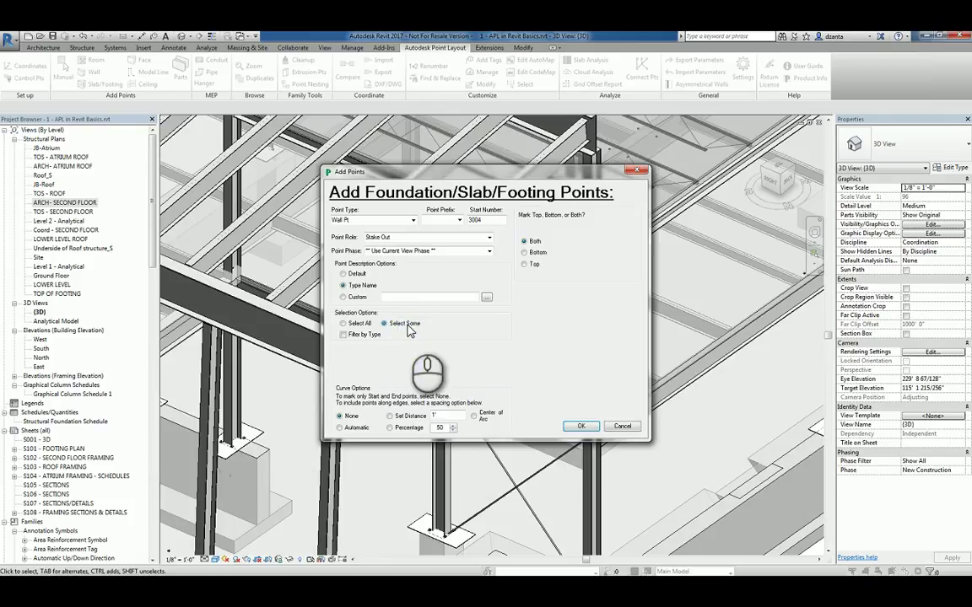
click(413, 220)
click(346, 263)
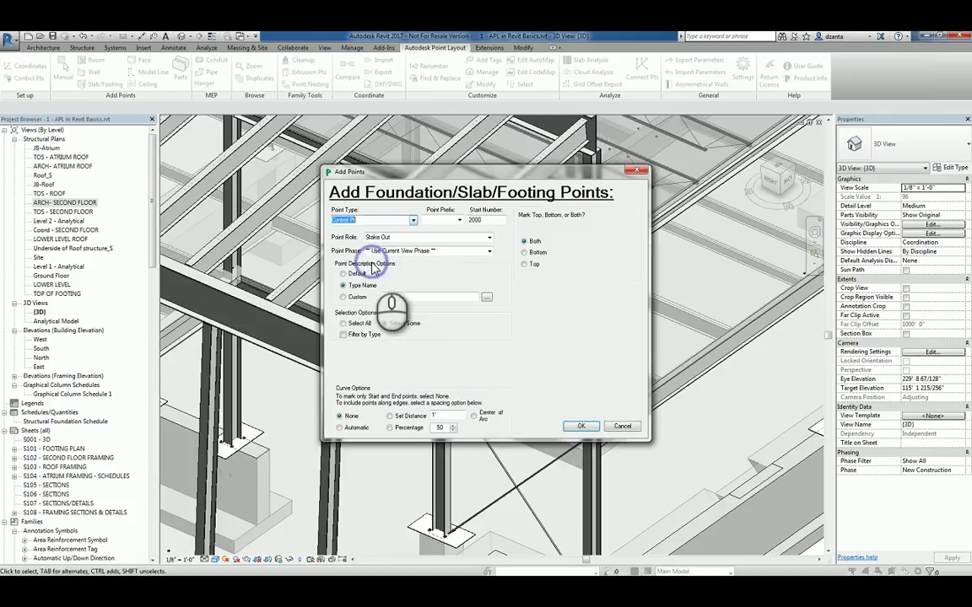
click(459, 221)
click(439, 220)
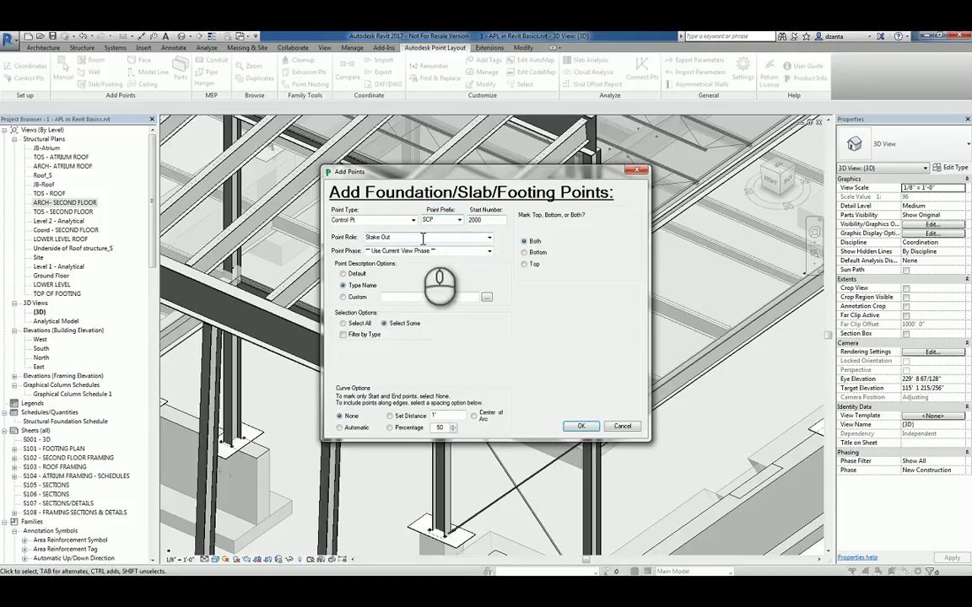
Step: Accept the point settings and place the control points on the second-floor concrete deck slab
click(580, 426)
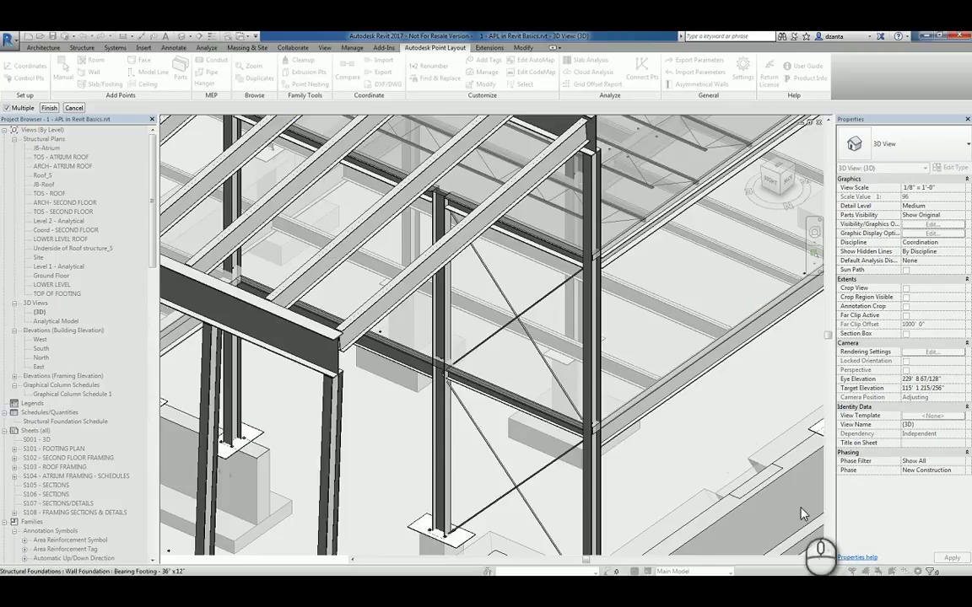
click(685, 372)
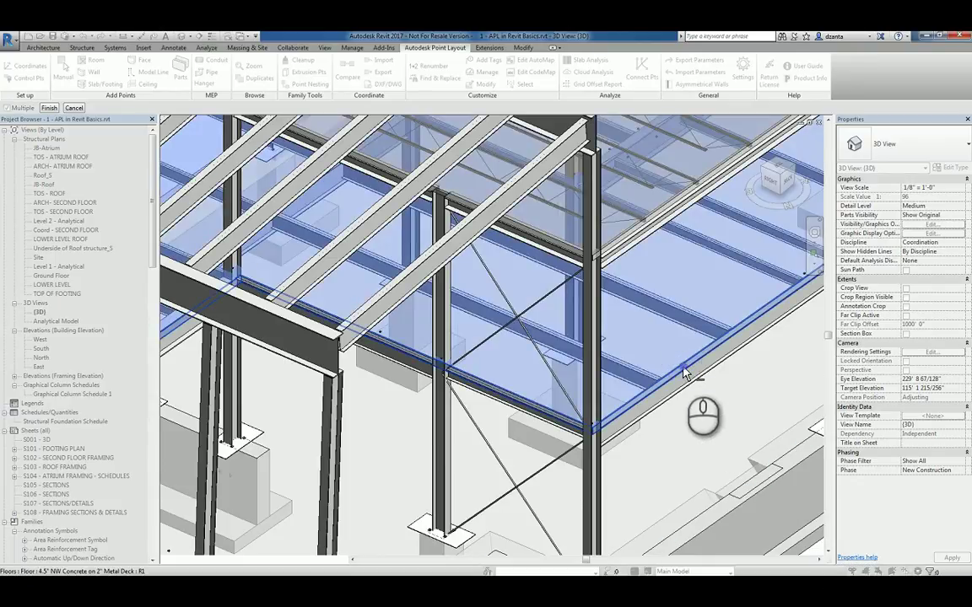
click(50, 108)
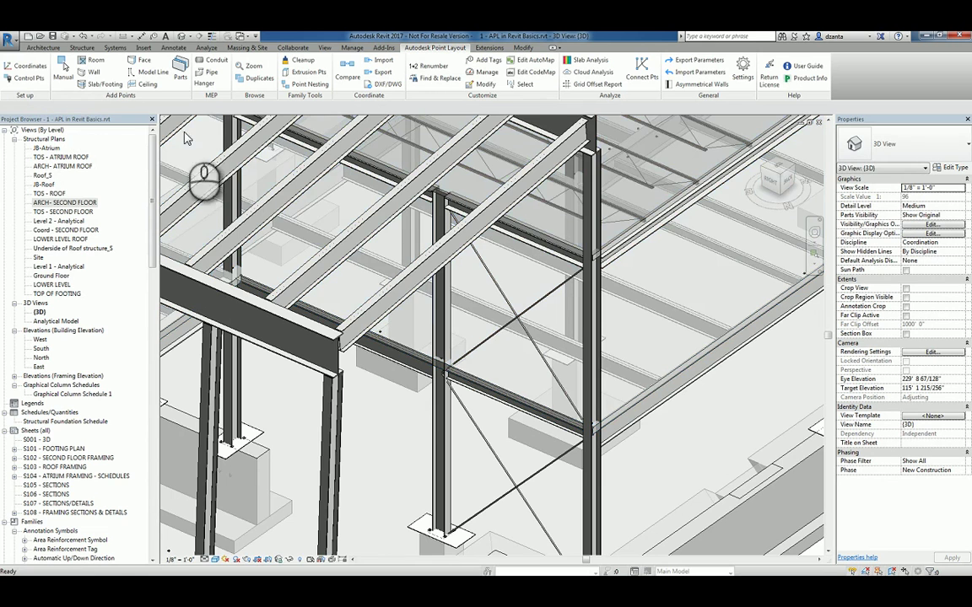
Step: Examine the control points placed on the slab's corner beside the column from several zoom levels
scroll(590, 420, up, 3)
scroll(590, 422, up, 4)
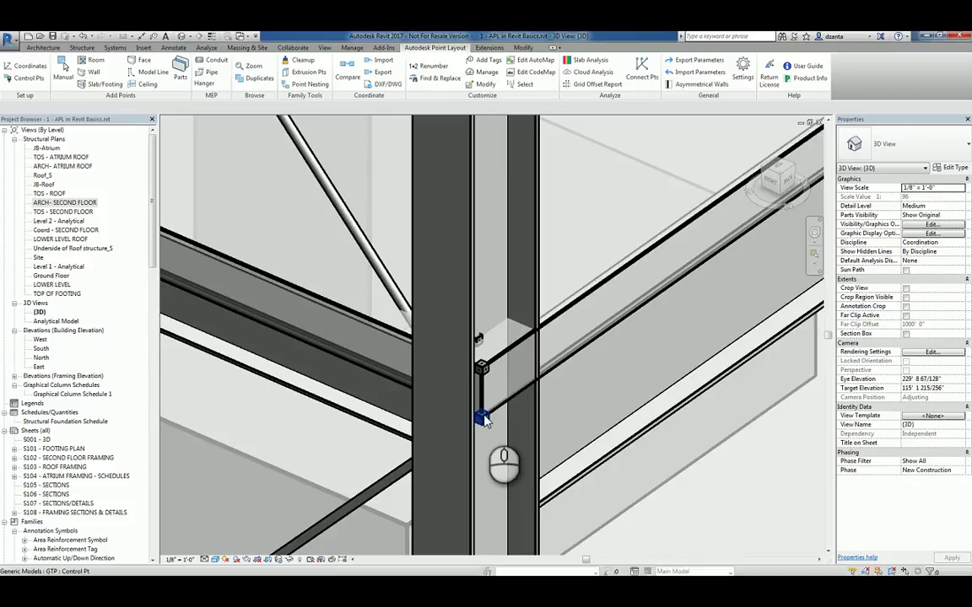
scroll(567, 437, down, 3)
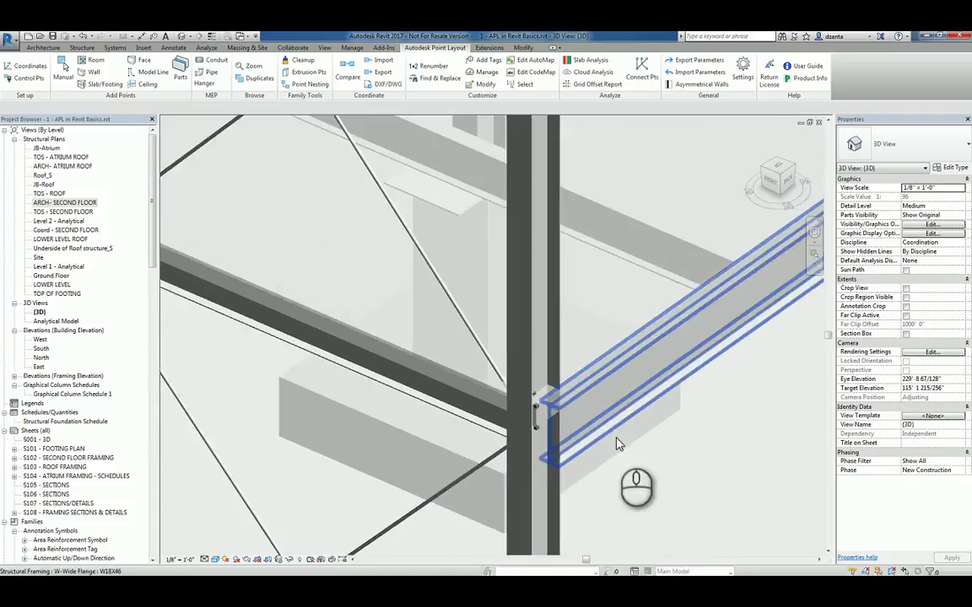
shift+middle_drag(617, 445, 520, 471)
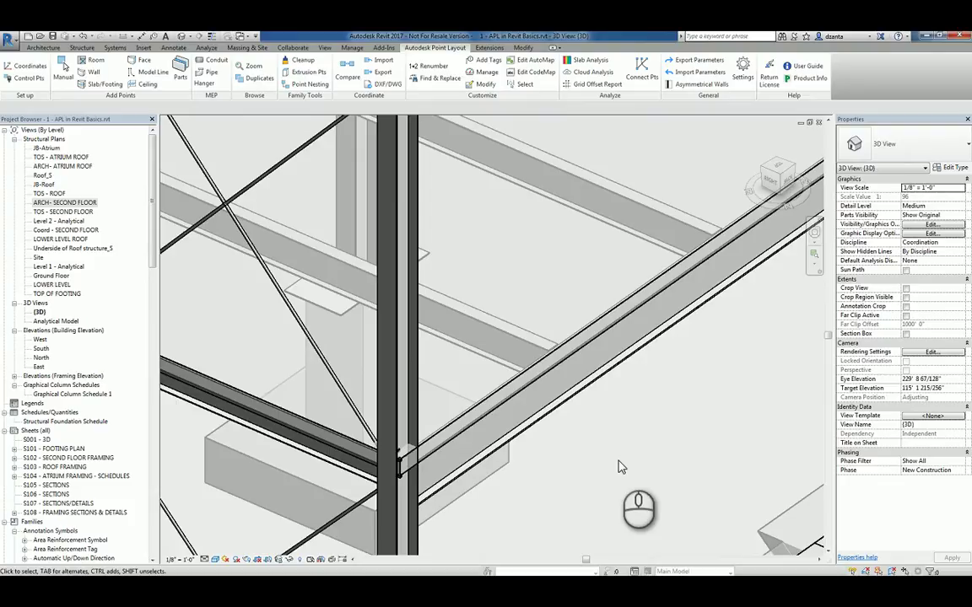
Step: Add slab/footing points along the second-floor concrete deck slab's edges at a set distance of 5'
click(107, 85)
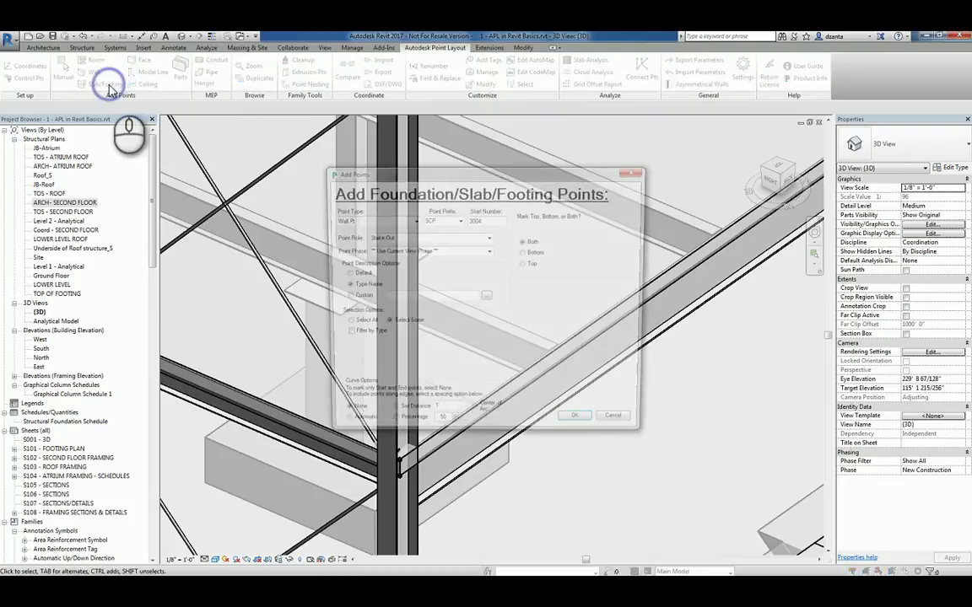
click(419, 418)
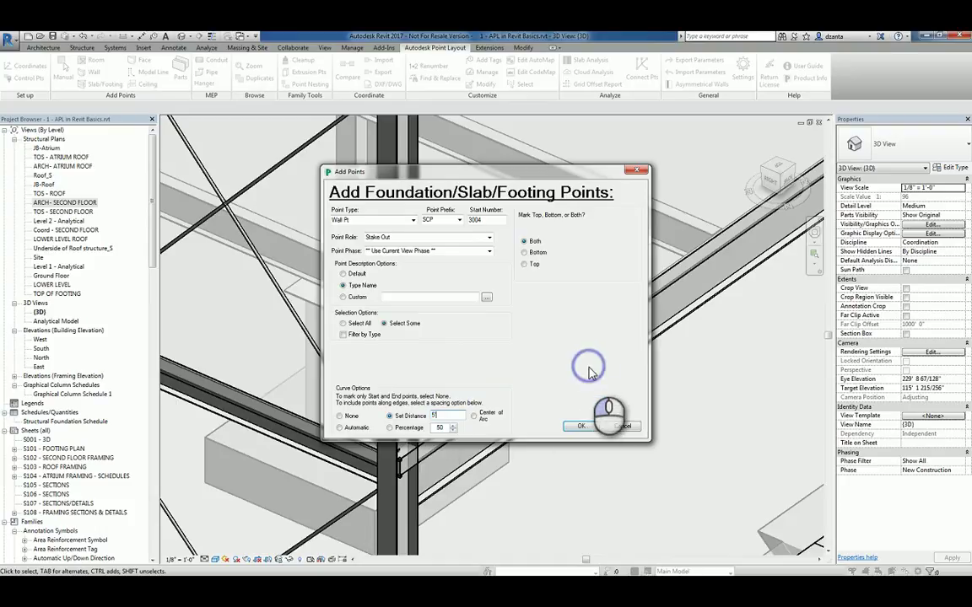
click(579, 426)
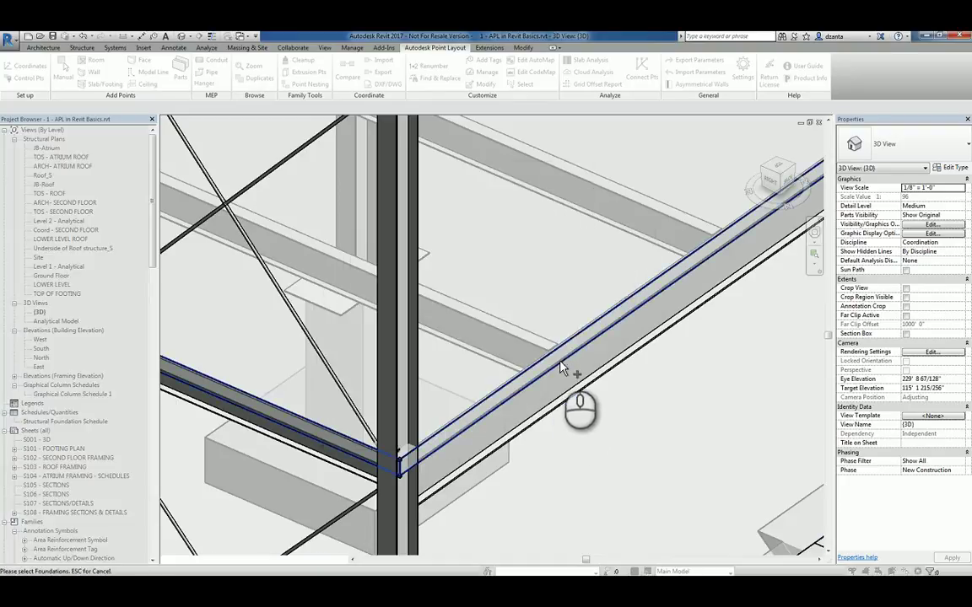
click(560, 358)
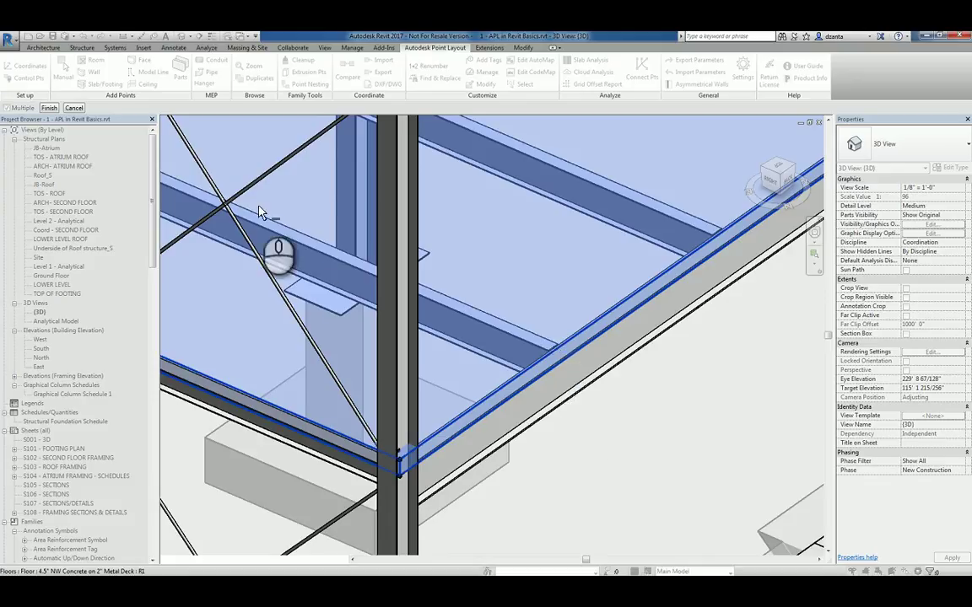
click(49, 108)
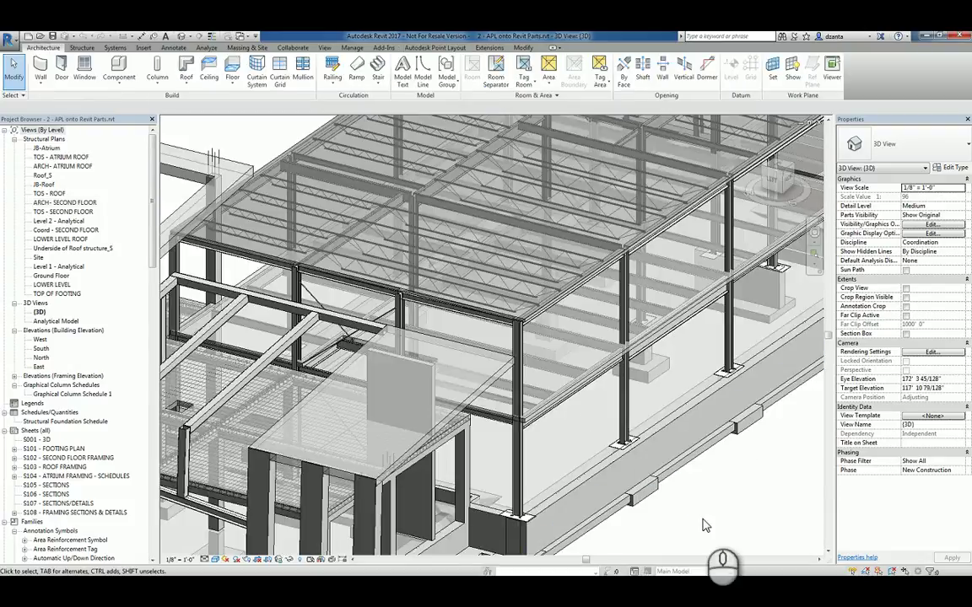
Step: In the APL onto Revit Parts model, select the second-floor concrete deck slab and open its type properties with the section preview
click(702, 518)
scroll(548, 445, up, 4)
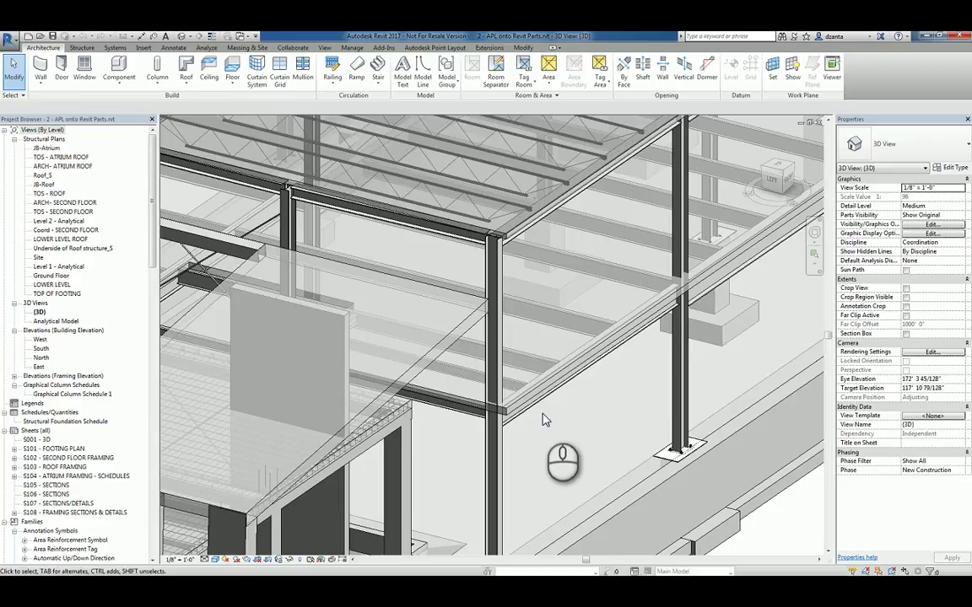
scroll(549, 426, up, 3)
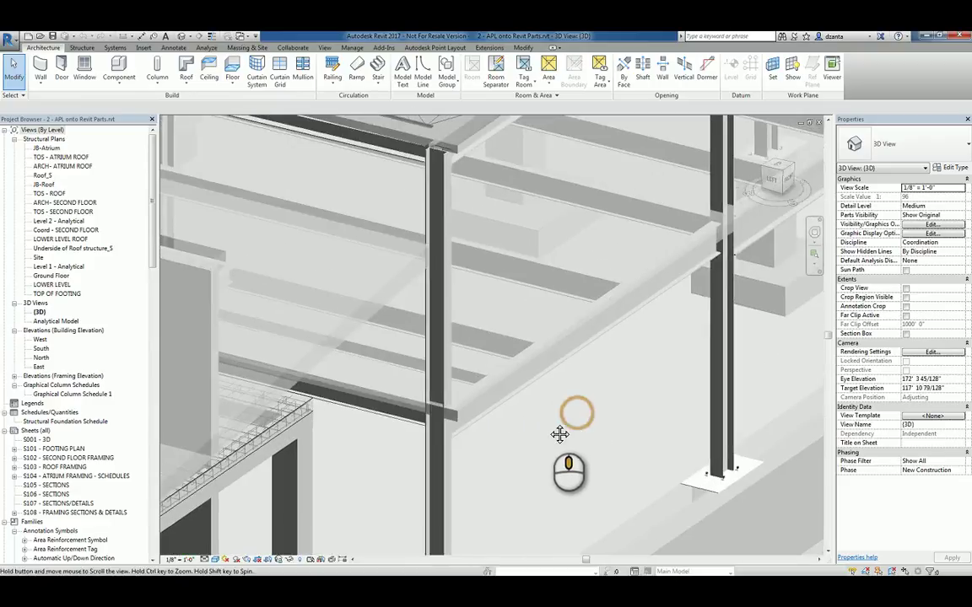
middle_drag(560, 435, 498, 461)
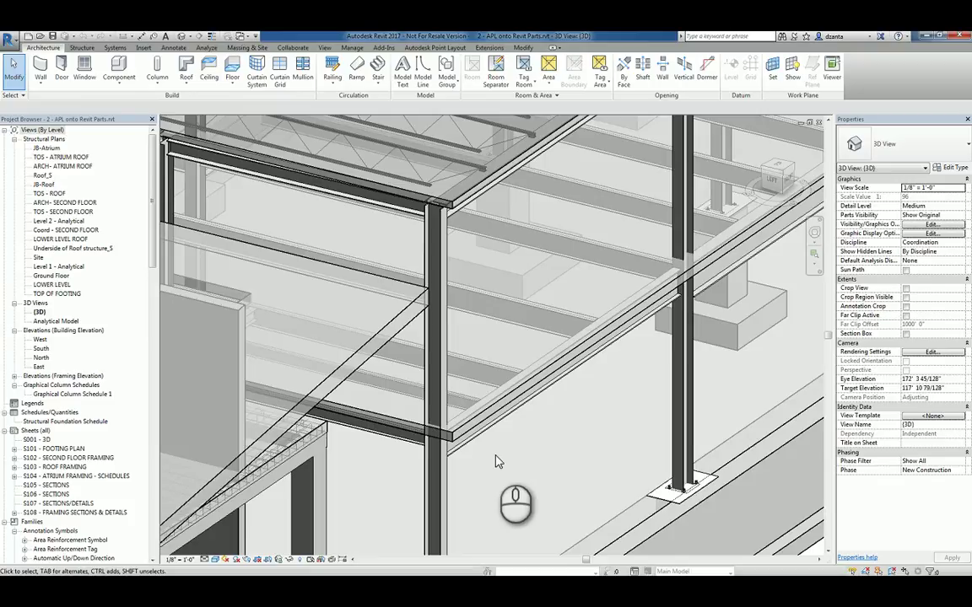
click(509, 402)
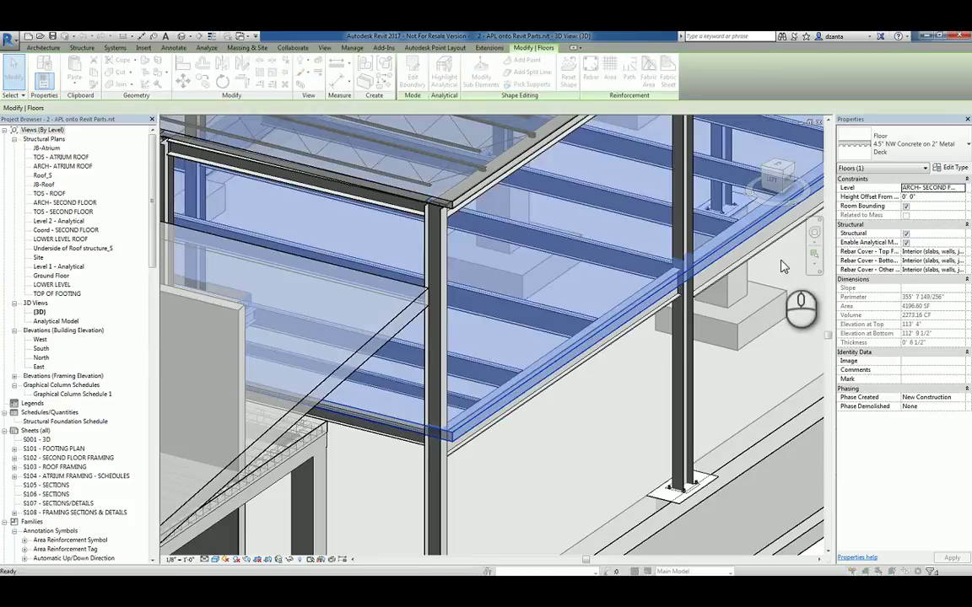
click(951, 167)
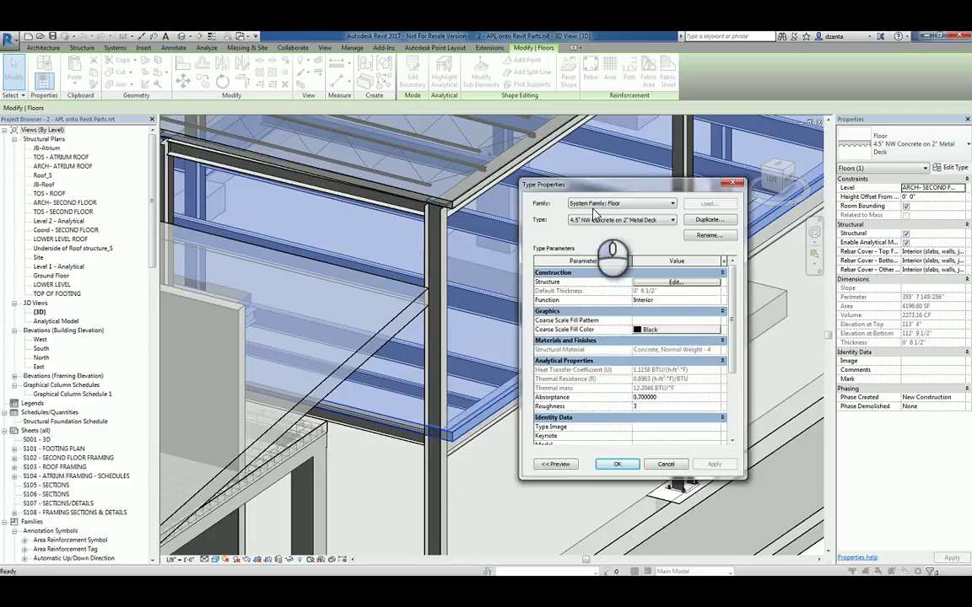
click(553, 465)
Step: Examine the floor type's structure layers, functions and materials in the assembly, and close both dialogs
click(730, 282)
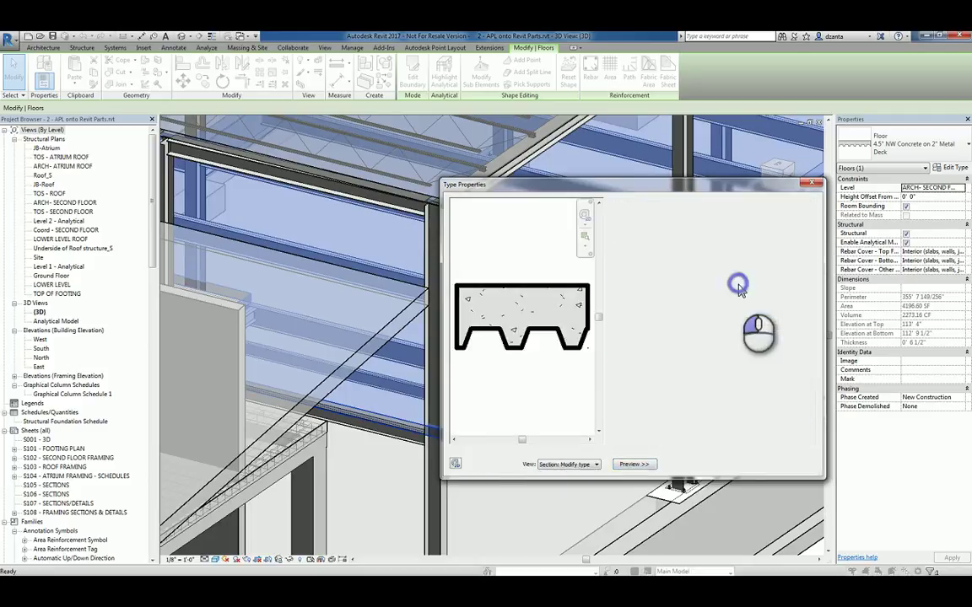
drag(544, 188, 412, 191)
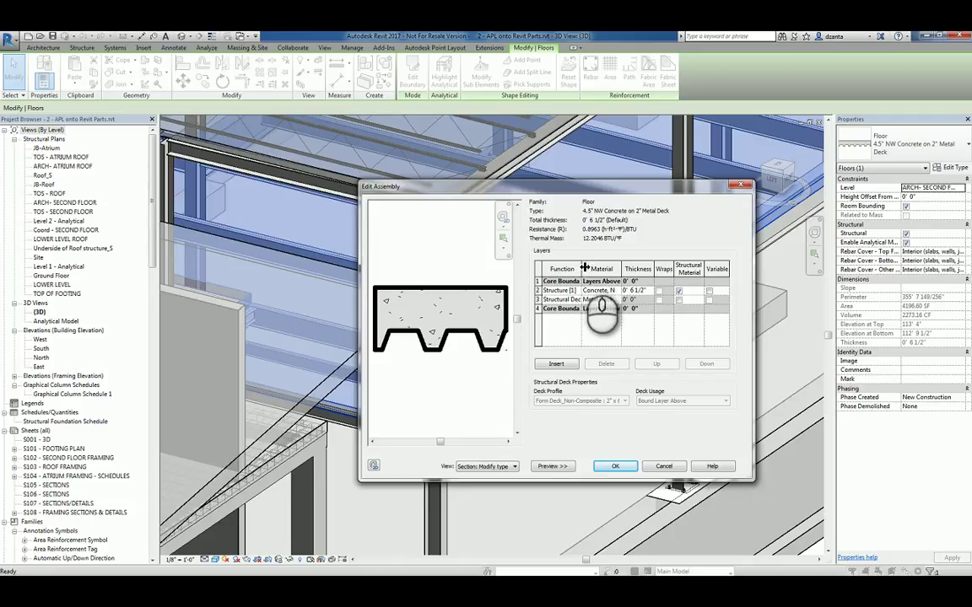
drag(582, 269, 594, 269)
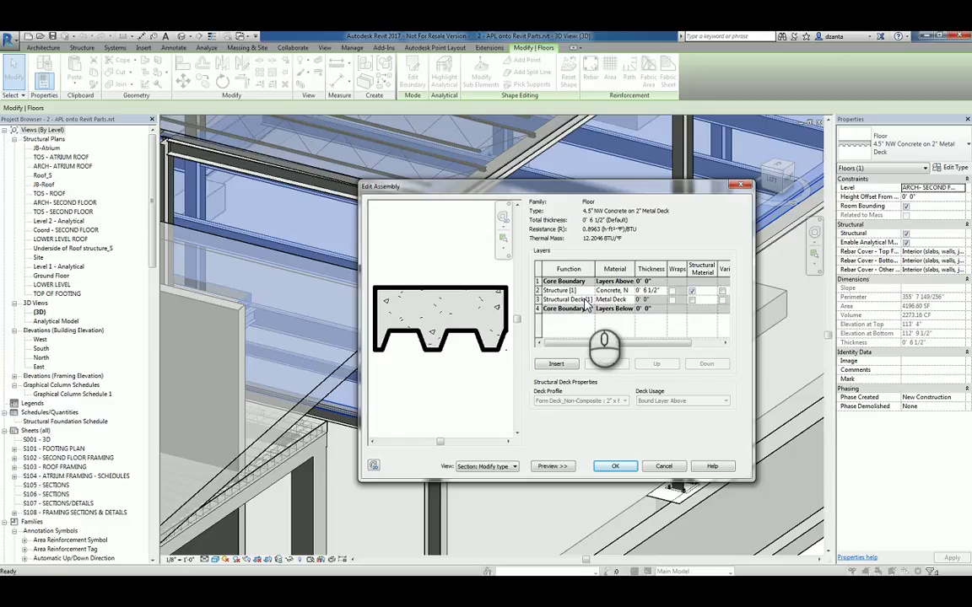
drag(635, 269, 652, 268)
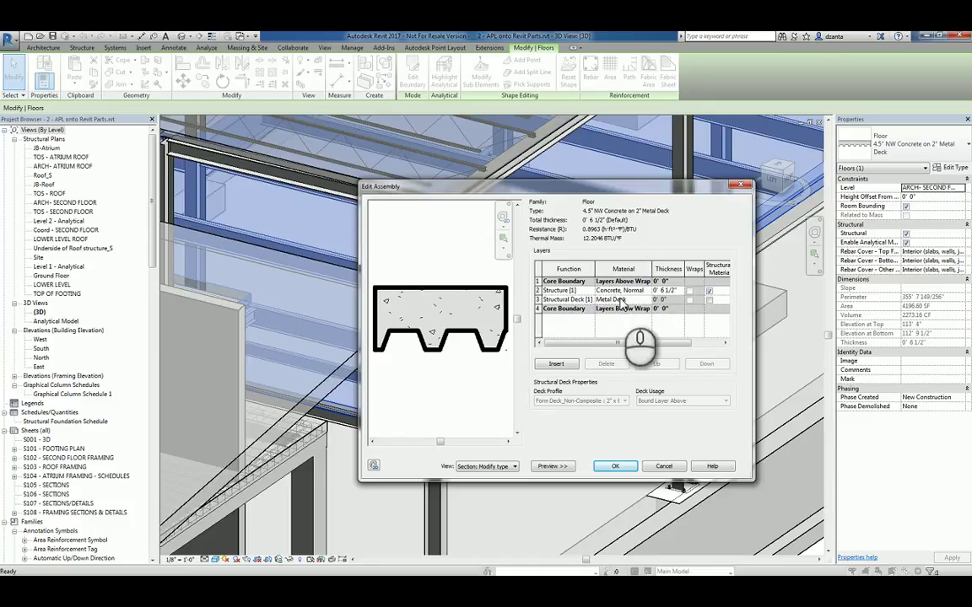
click(615, 466)
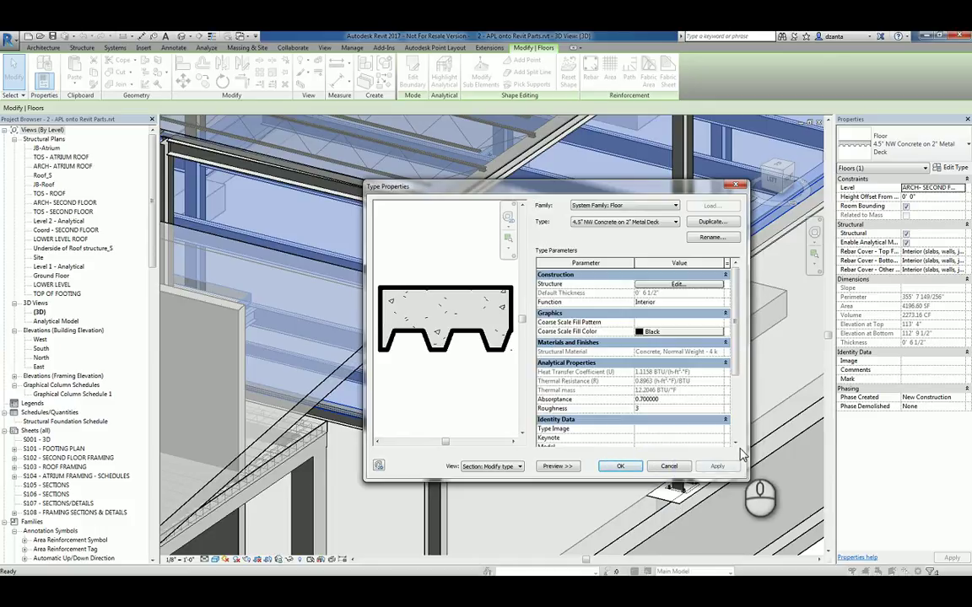
click(621, 466)
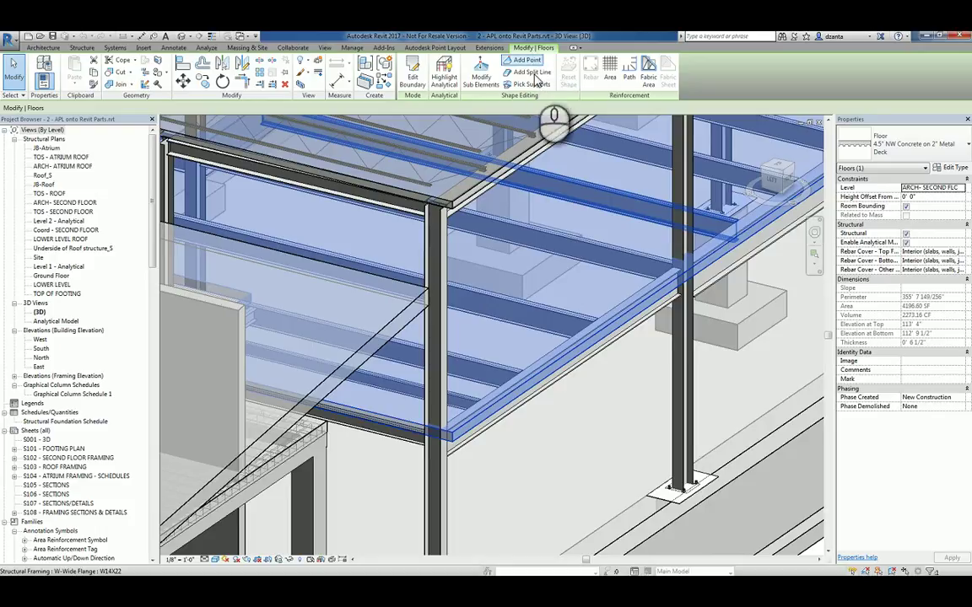
Step: Create parts from the selected second-floor slab and deselect the result
click(412, 100)
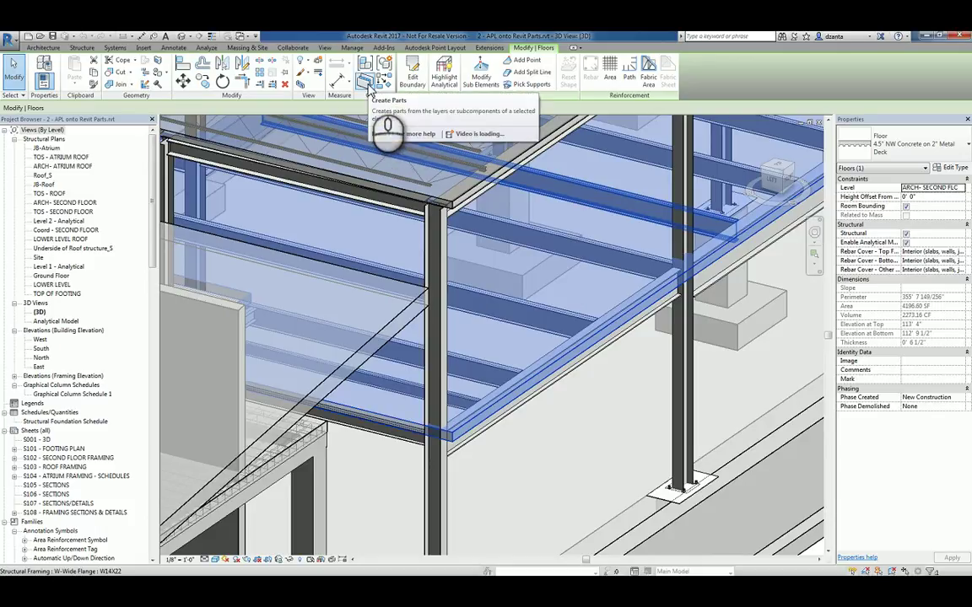
click(369, 88)
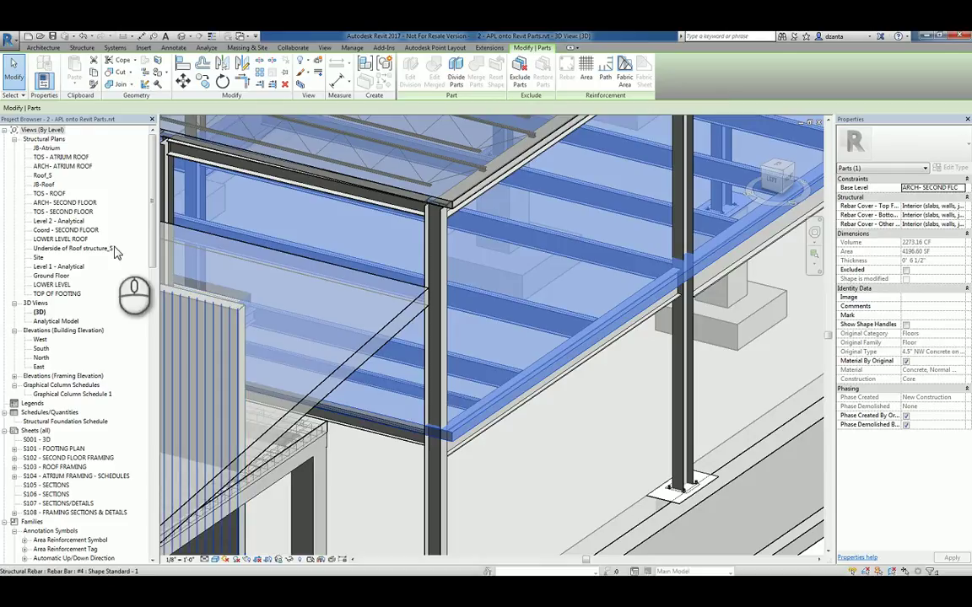
click(12, 78)
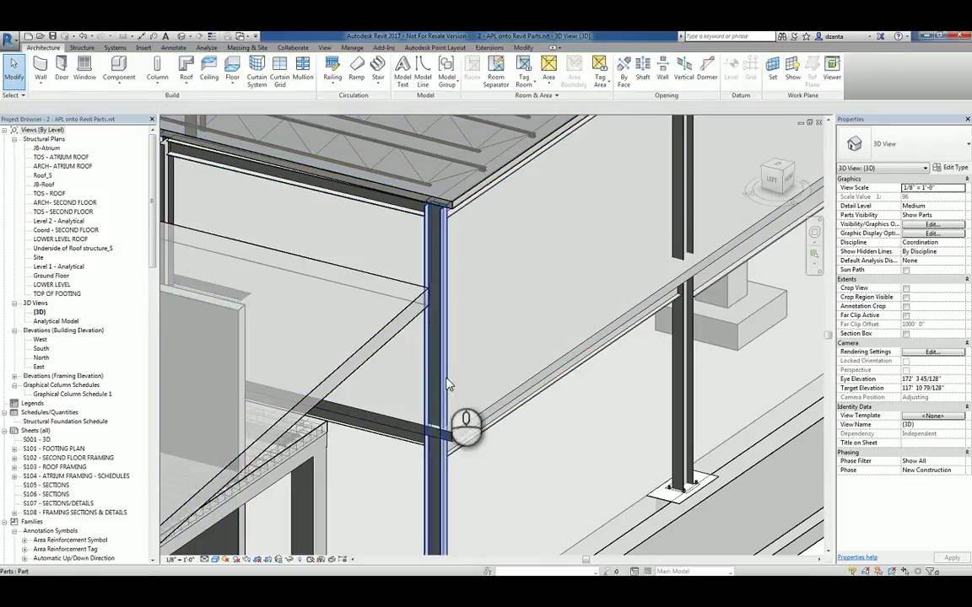
Step: Inspect the slab part's properties and the 3D view's Parts Visibility options, keeping Show Parts
click(503, 399)
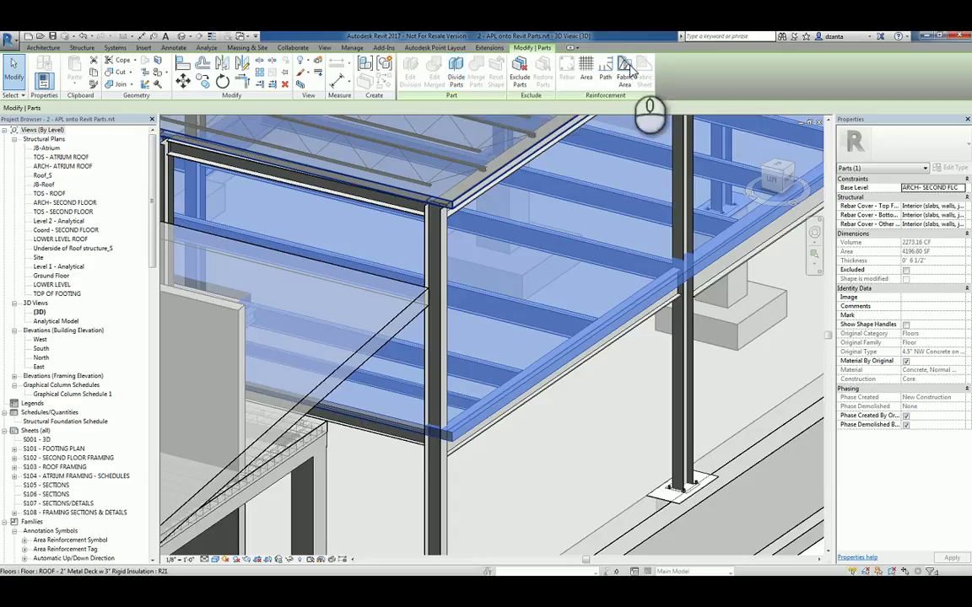
click(629, 389)
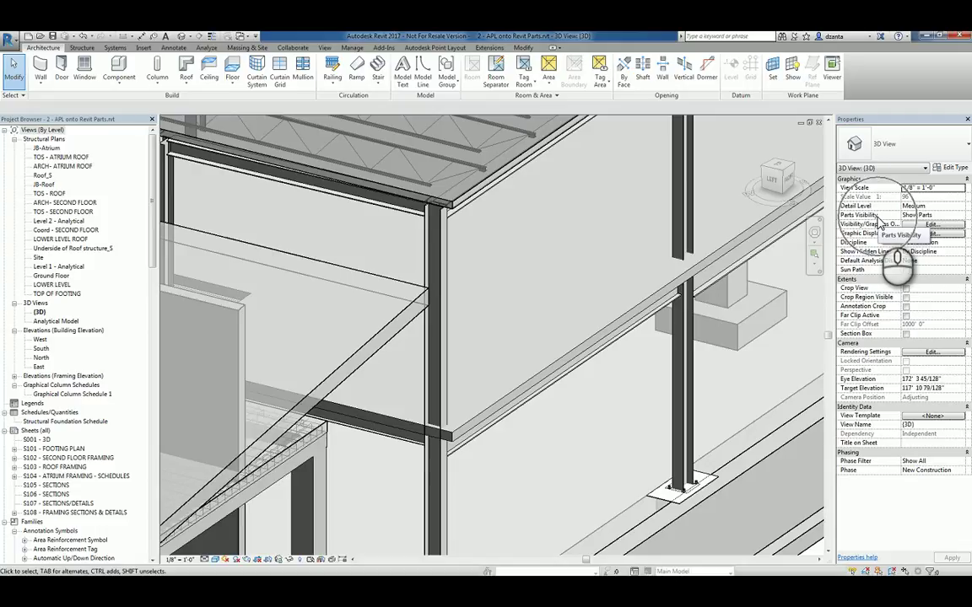
click(961, 215)
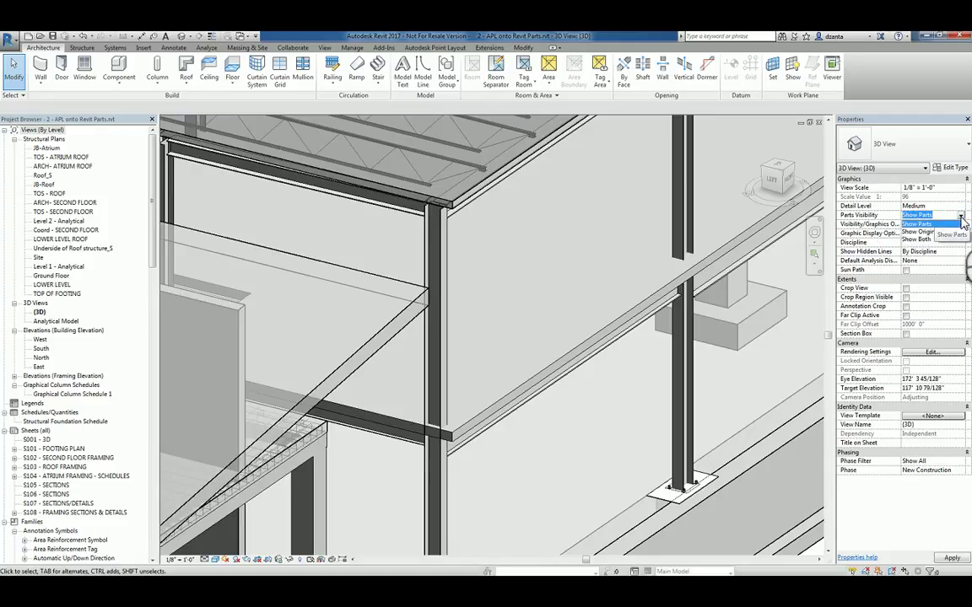
click(952, 224)
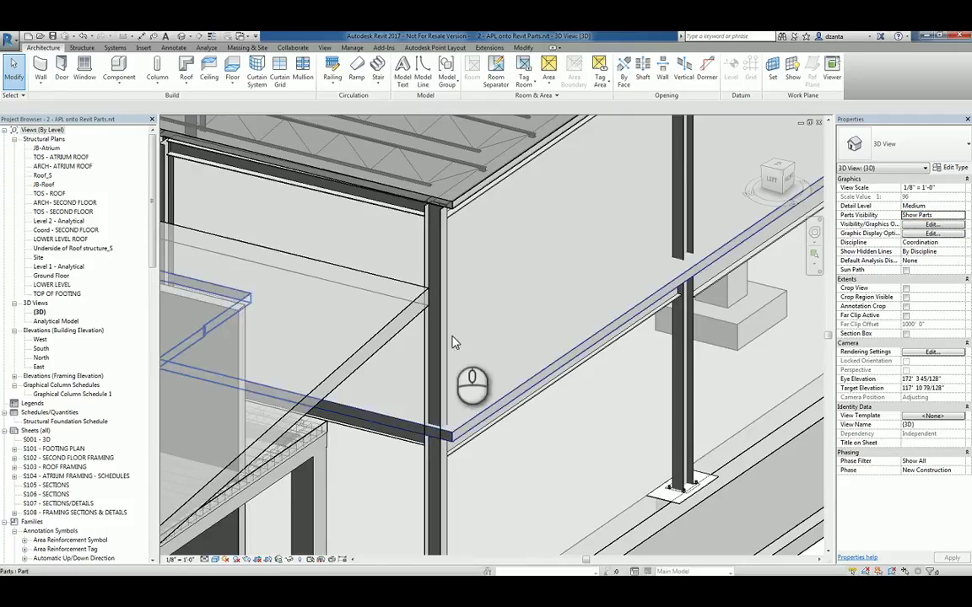
Step: Start adding parts points with the Control Pt type, prefix SCP, filtering by material and marking the top only
click(442, 48)
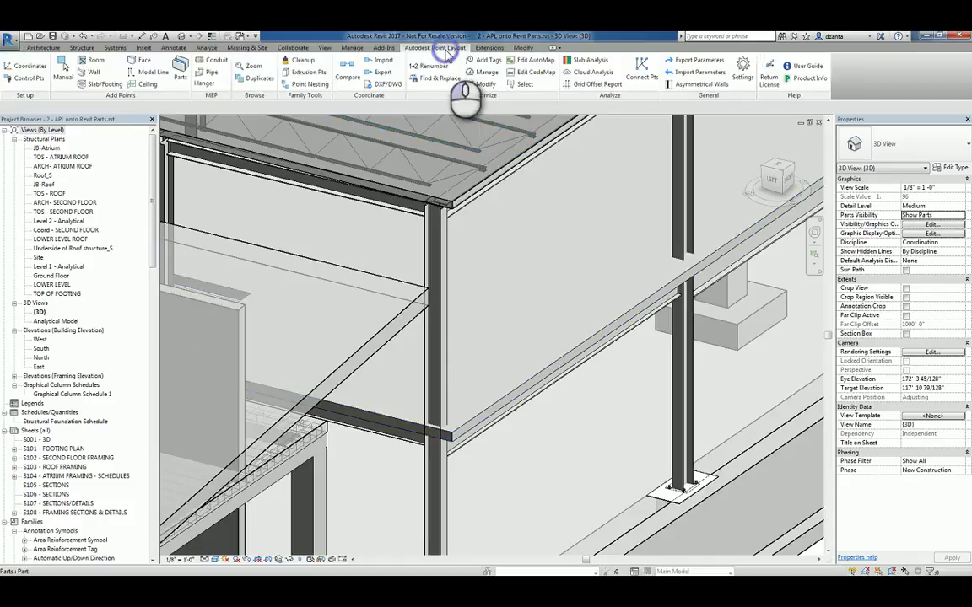
click(184, 83)
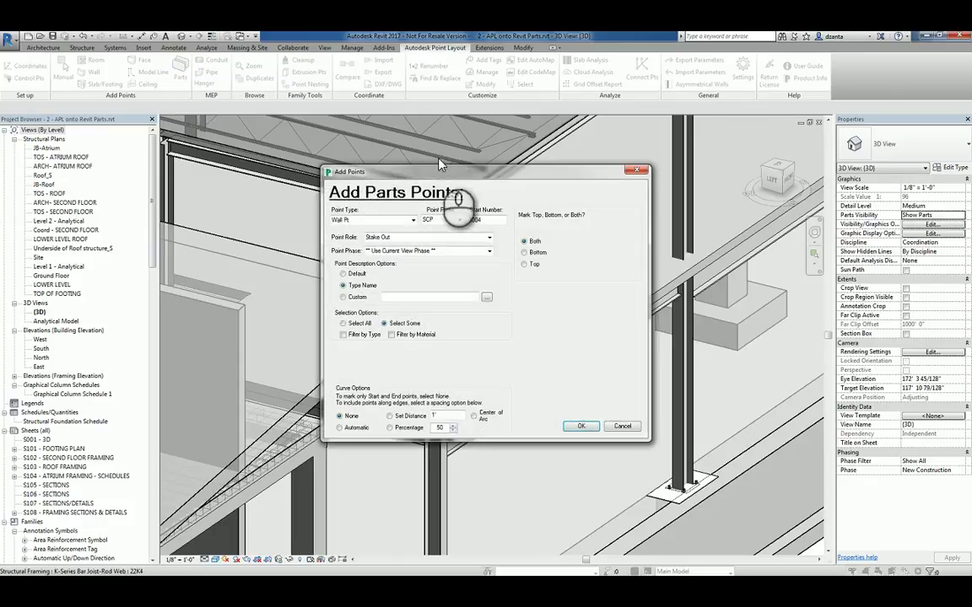
drag(441, 173, 456, 184)
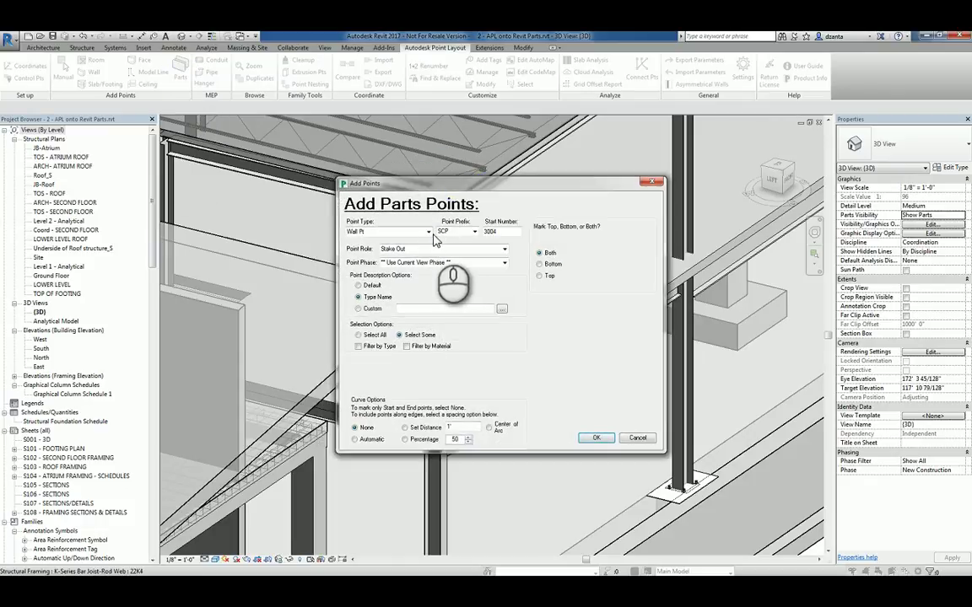
click(428, 231)
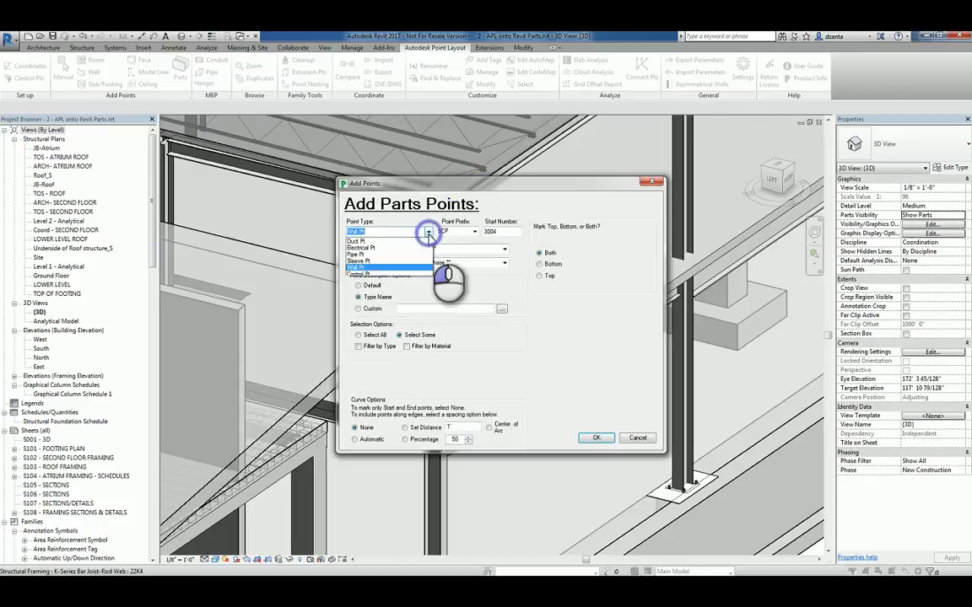
click(364, 275)
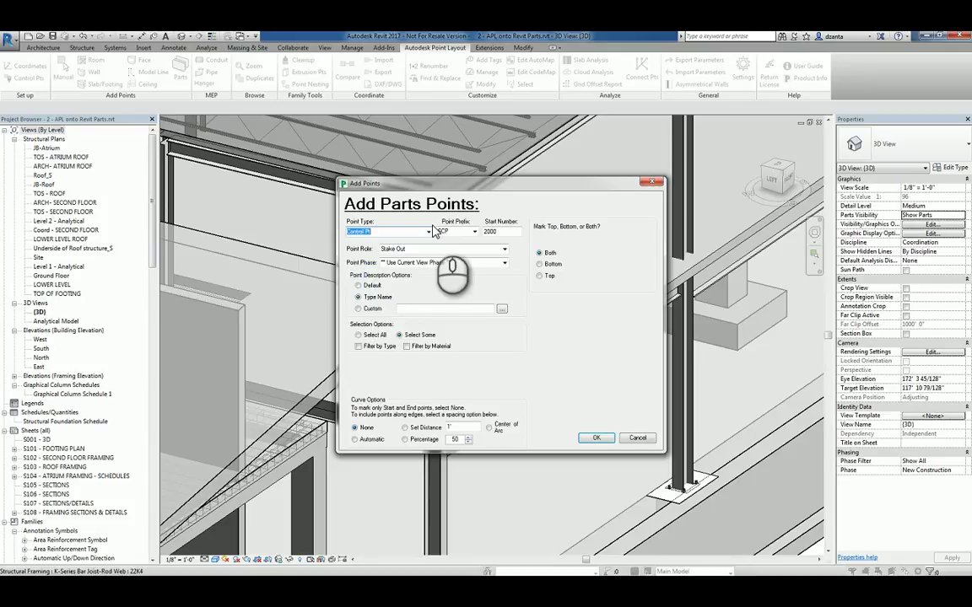
double_click(451, 232)
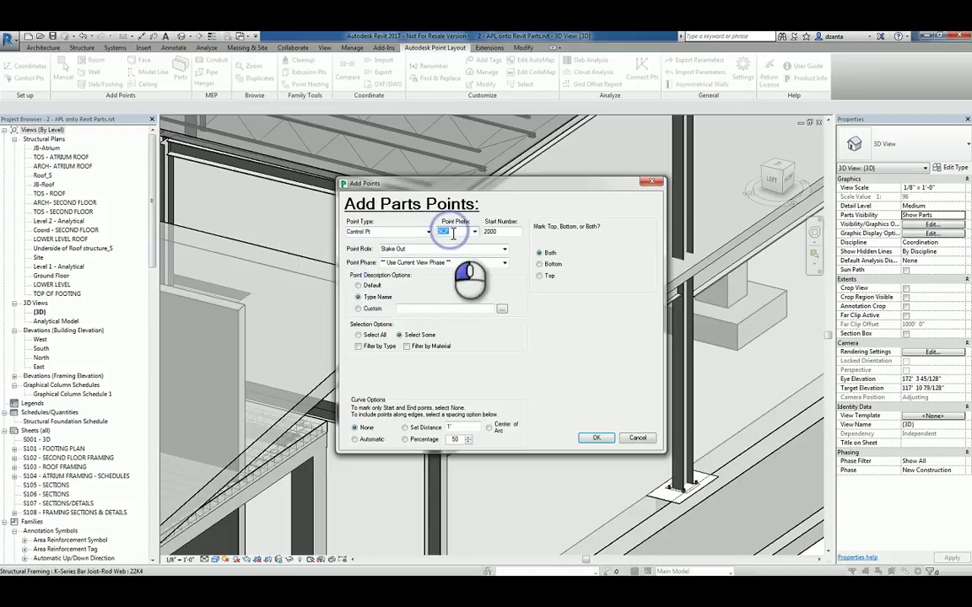
click(406, 347)
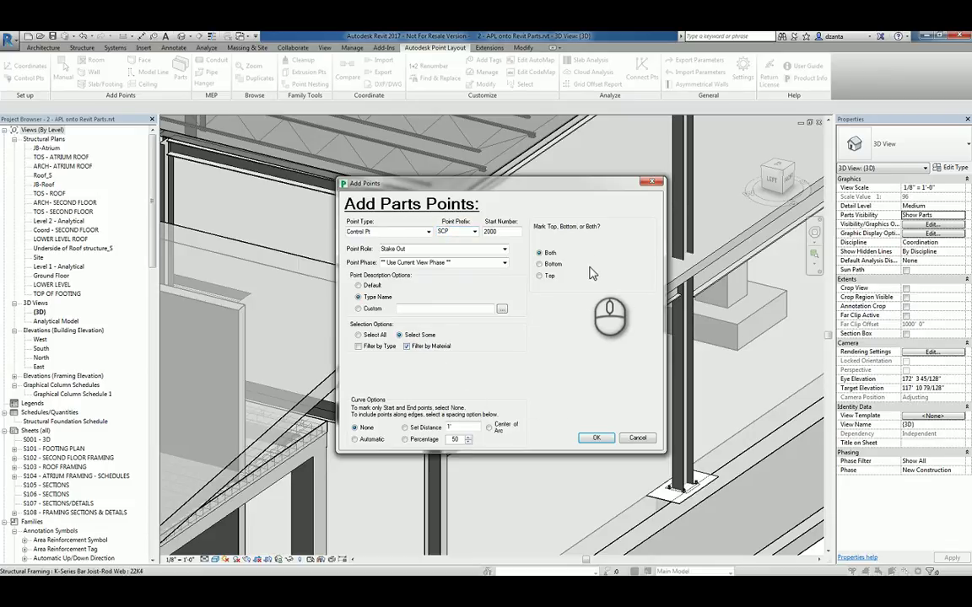
click(539, 277)
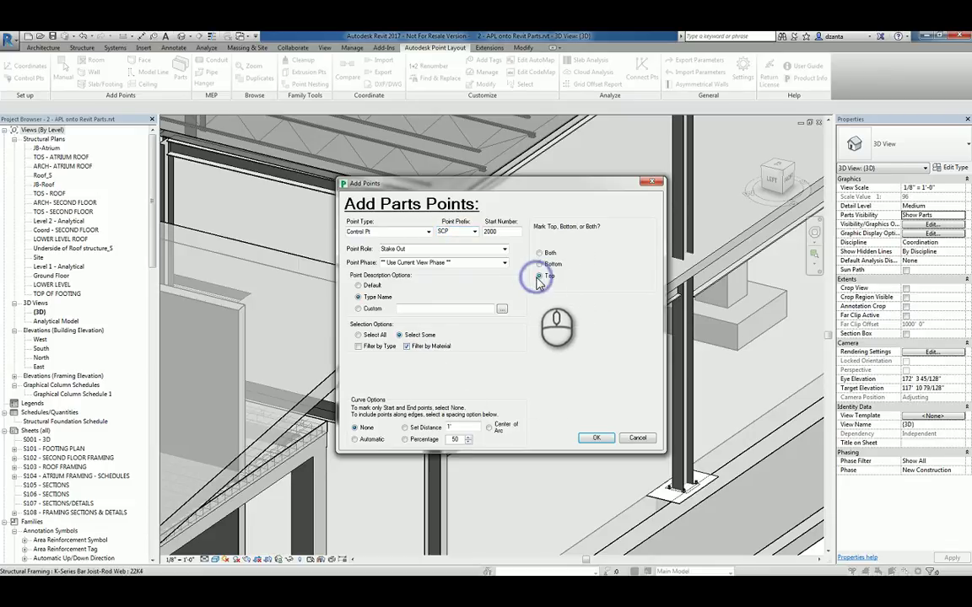
Step: Place the parts points on the second-floor slab part, filtered to the Concrete, Normal Weight - 4 ksi material, and check its corner point
click(594, 438)
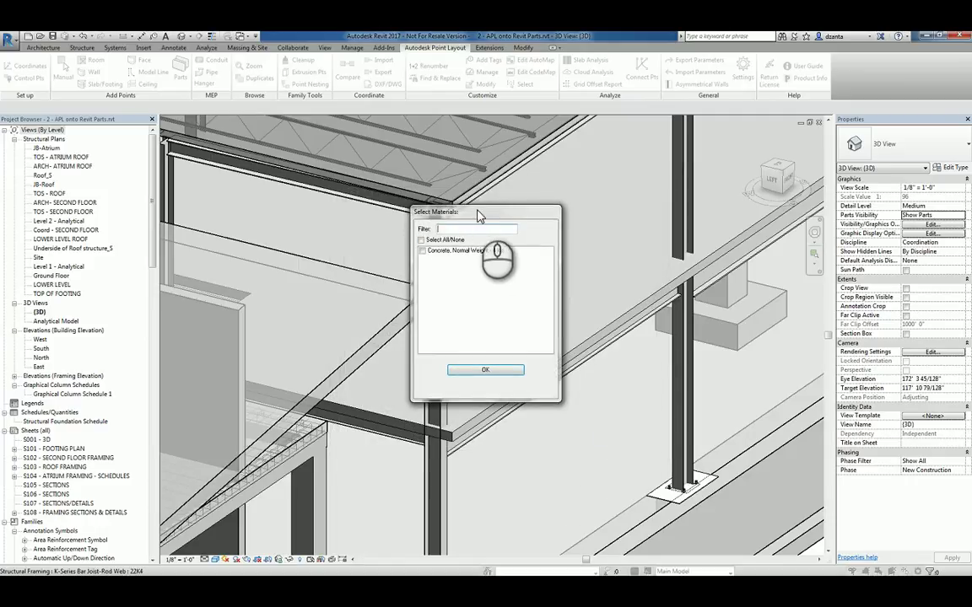
click(422, 251)
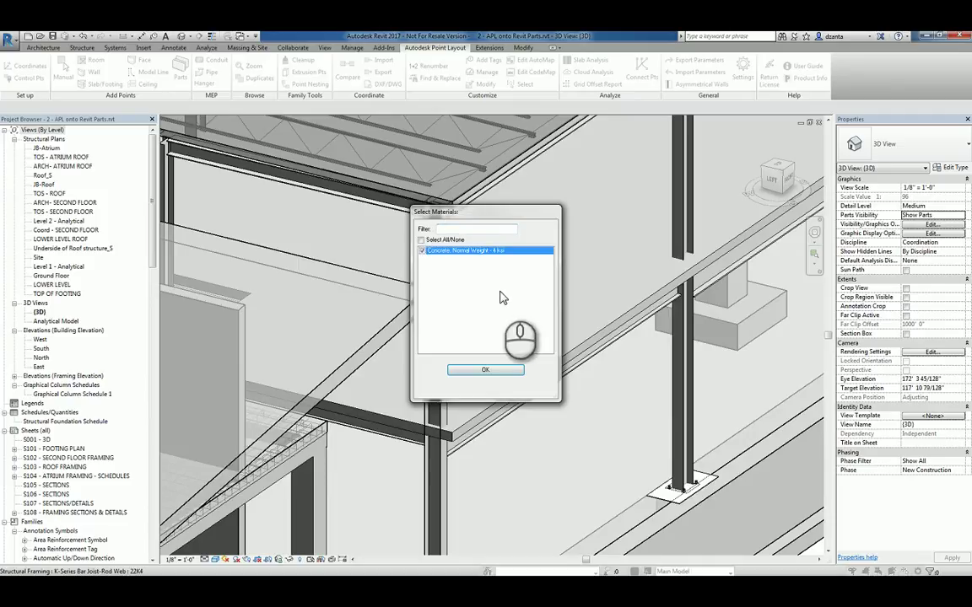
click(481, 370)
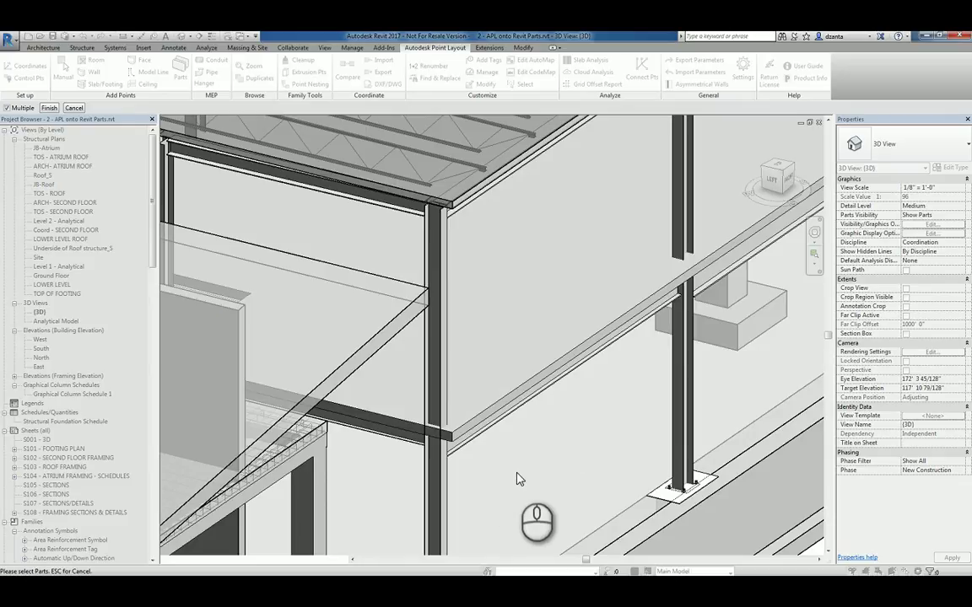
click(498, 409)
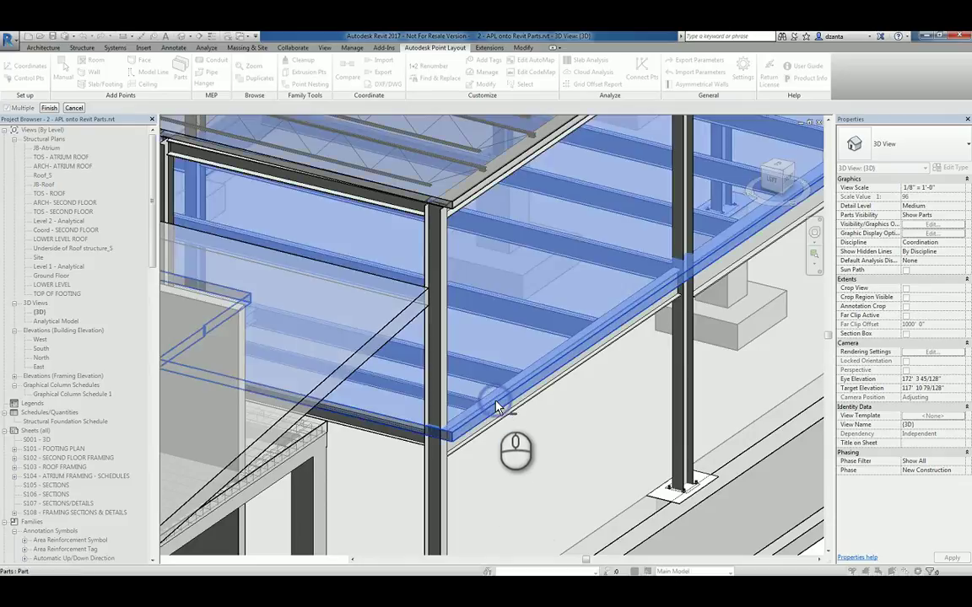
click(49, 111)
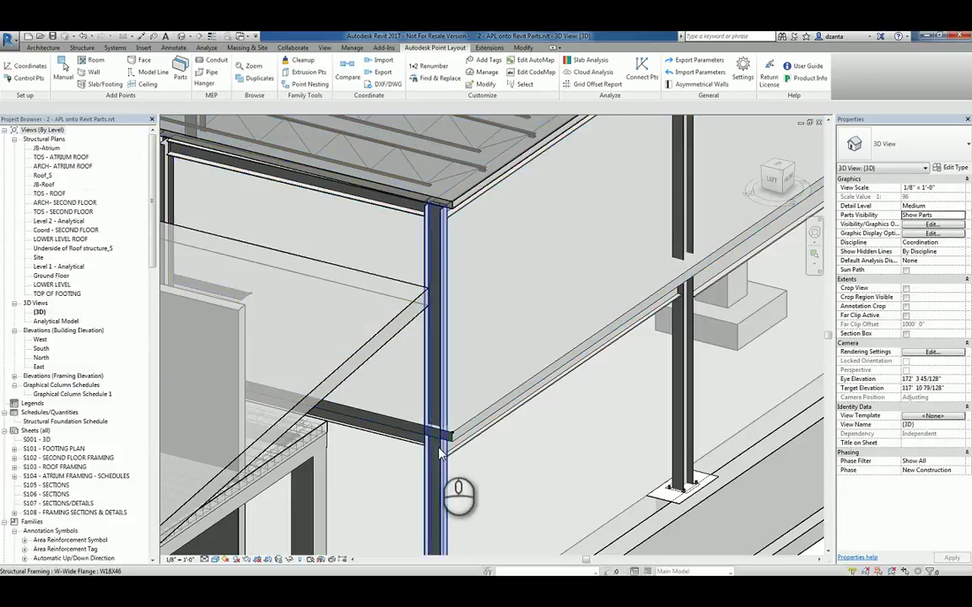
scroll(445, 441, up, 4)
scroll(469, 438, up, 4)
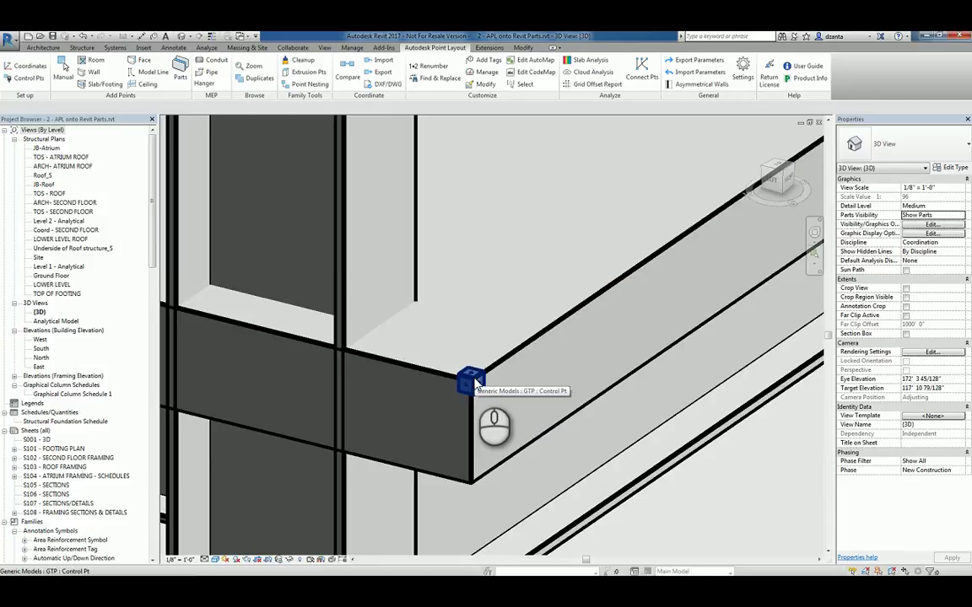
scroll(475, 381, down, 8)
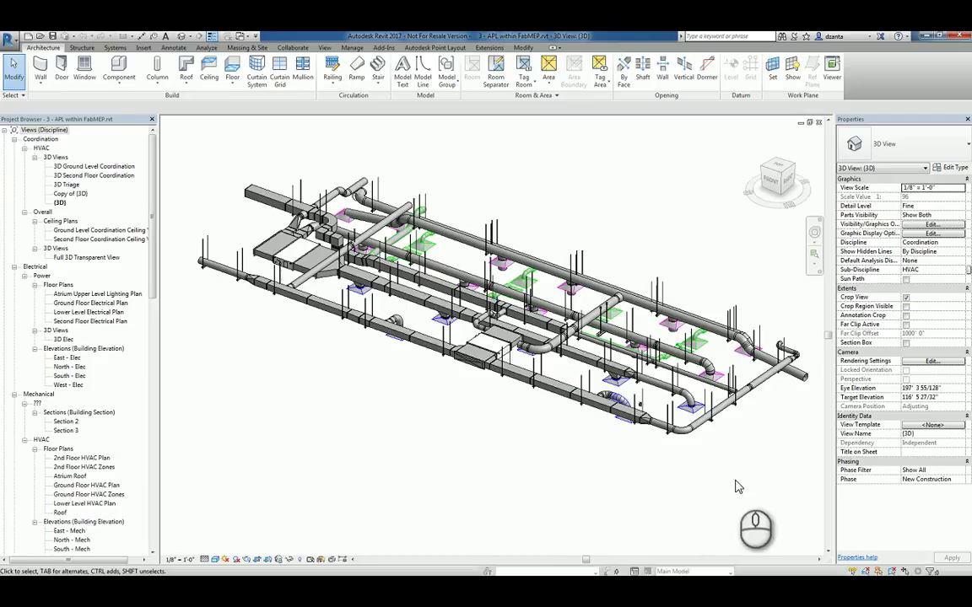
Step: In the 3 - APL within FabMEP model, examine a spiral pipe's fabrication properties, the systems tools and the overall ductwork layout
scroll(733, 418, up, 3)
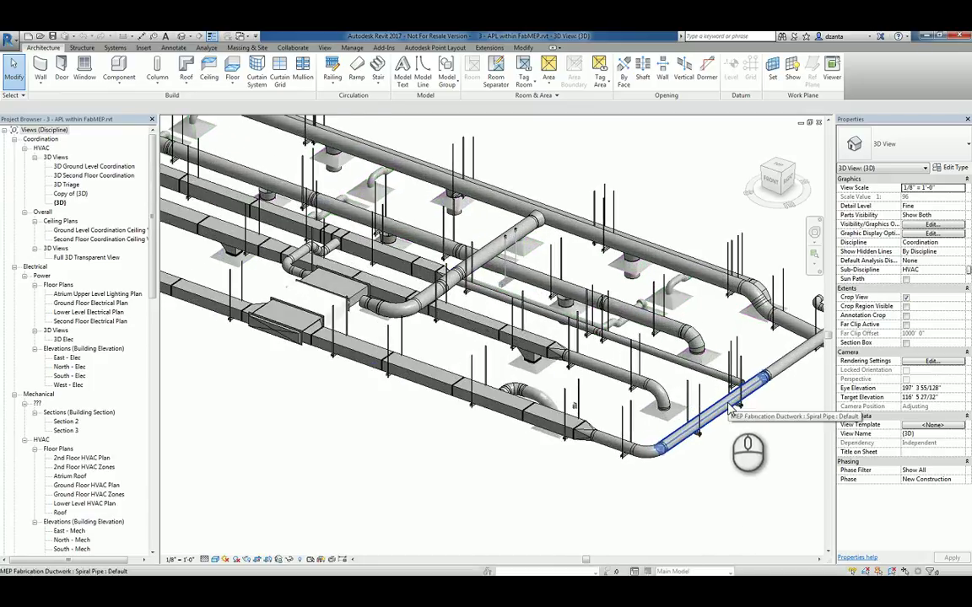
click(730, 412)
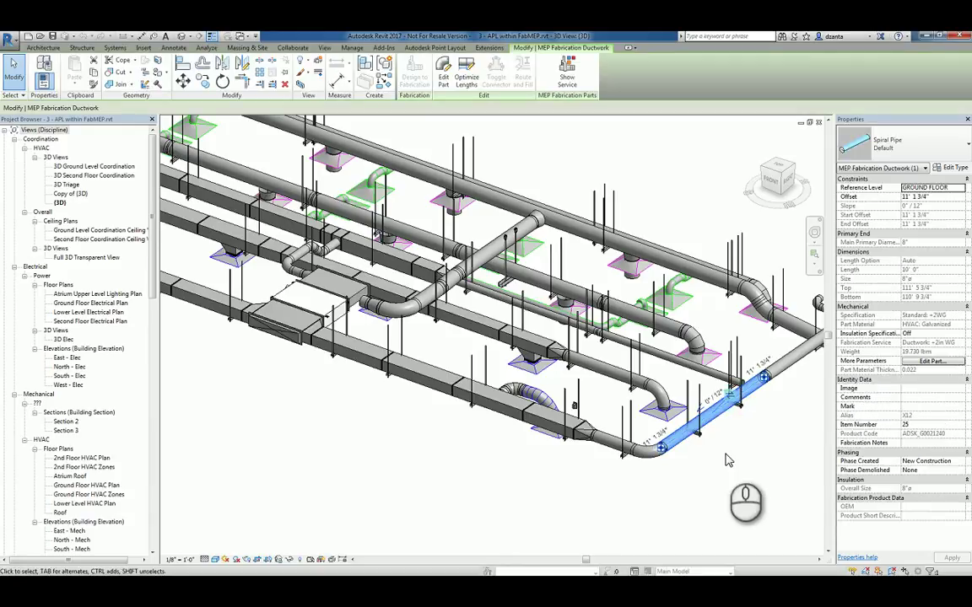
click(725, 453)
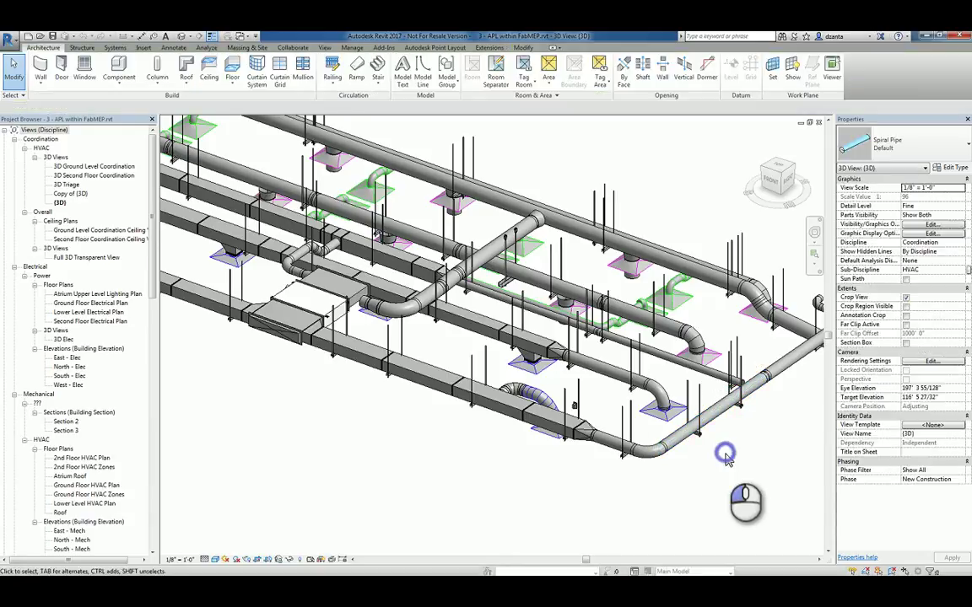
click(116, 49)
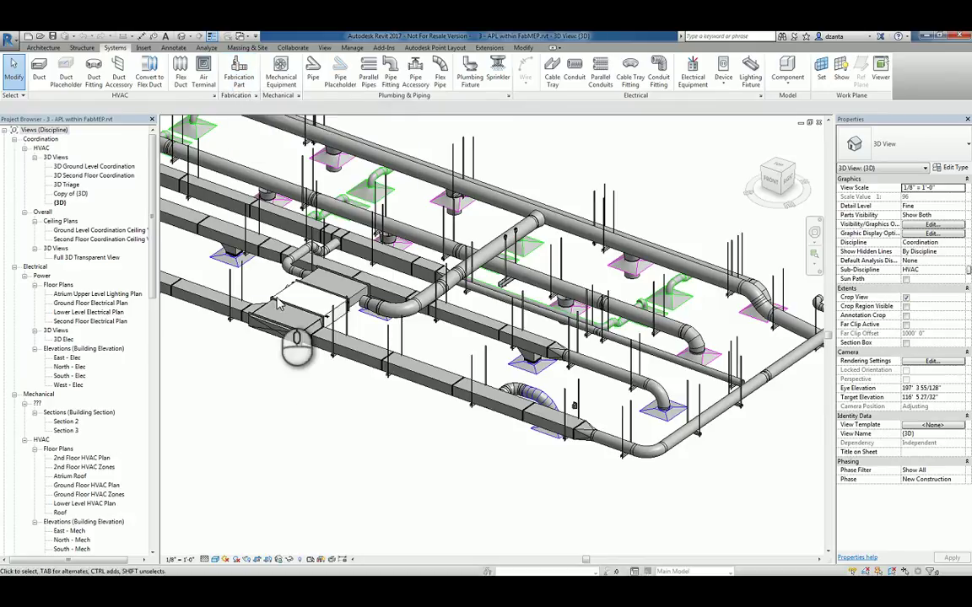
scroll(516, 482, down, 5)
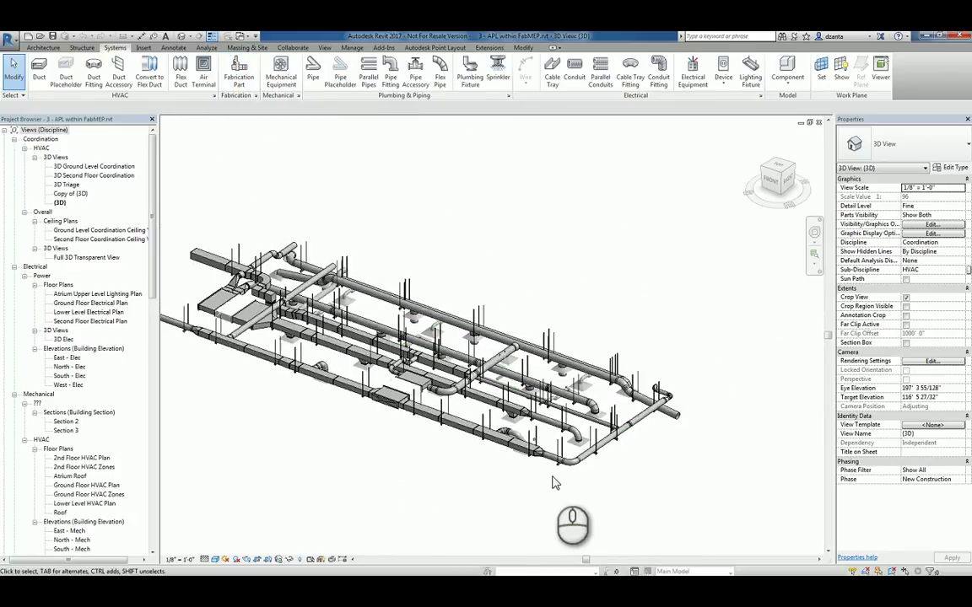
middle_drag(553, 481, 654, 466)
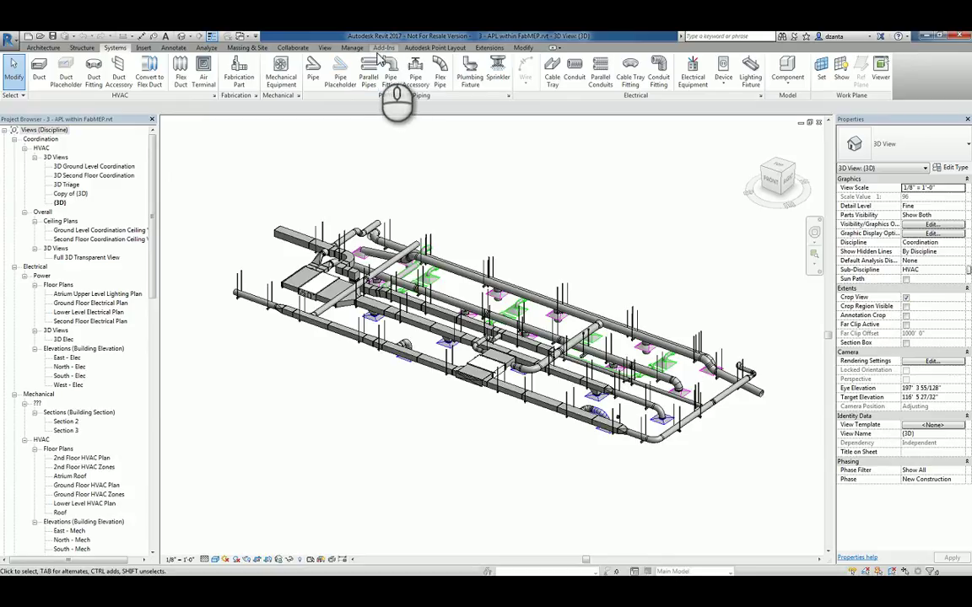
Step: Try to export an Autodesk Fabrication job file with no parts selected
click(489, 48)
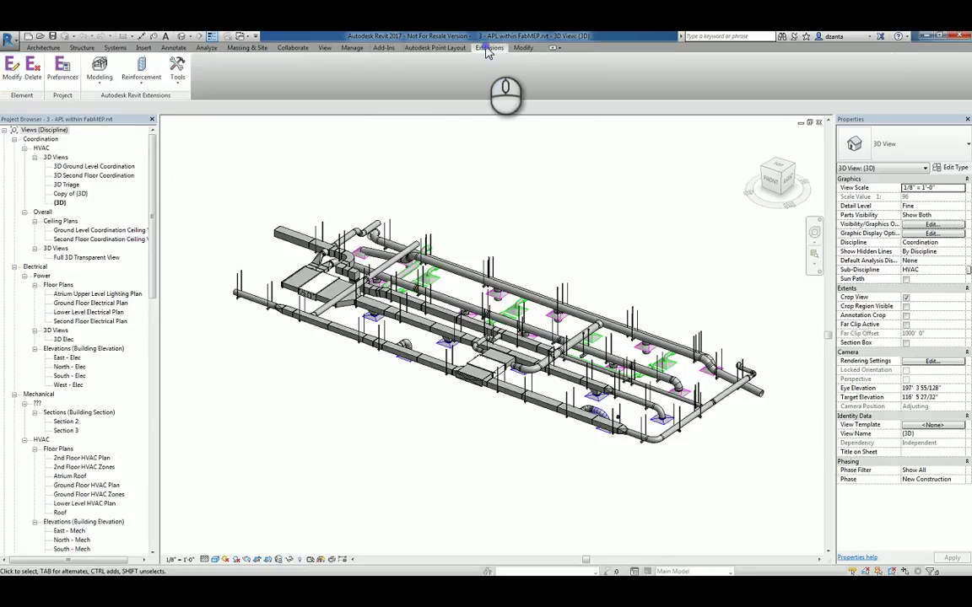
click(384, 48)
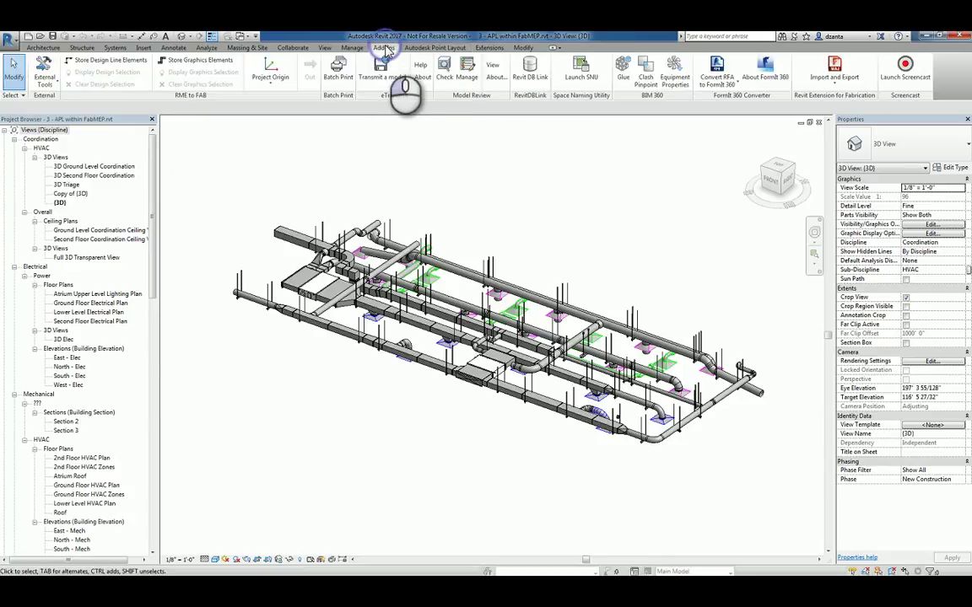
click(837, 86)
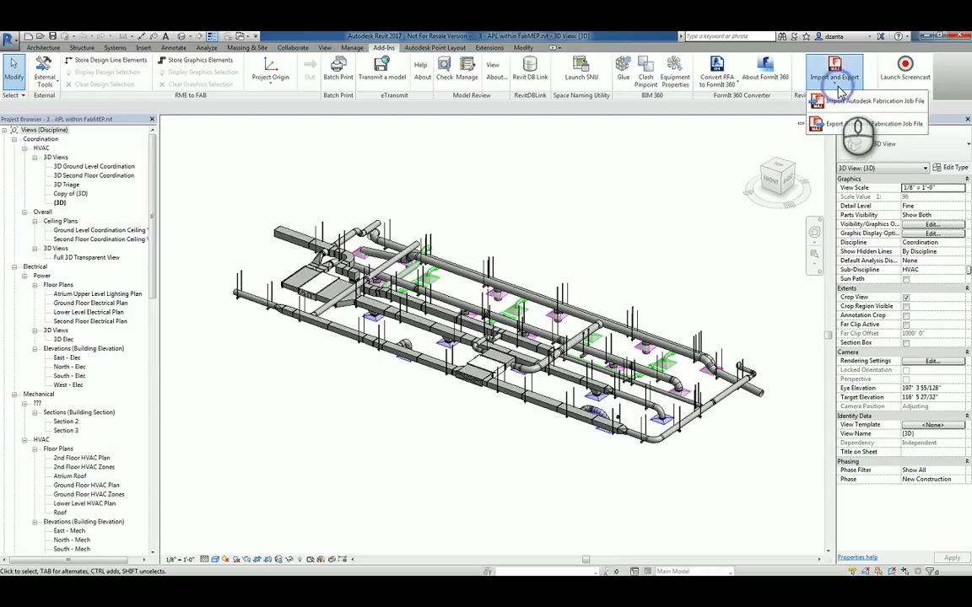
click(837, 124)
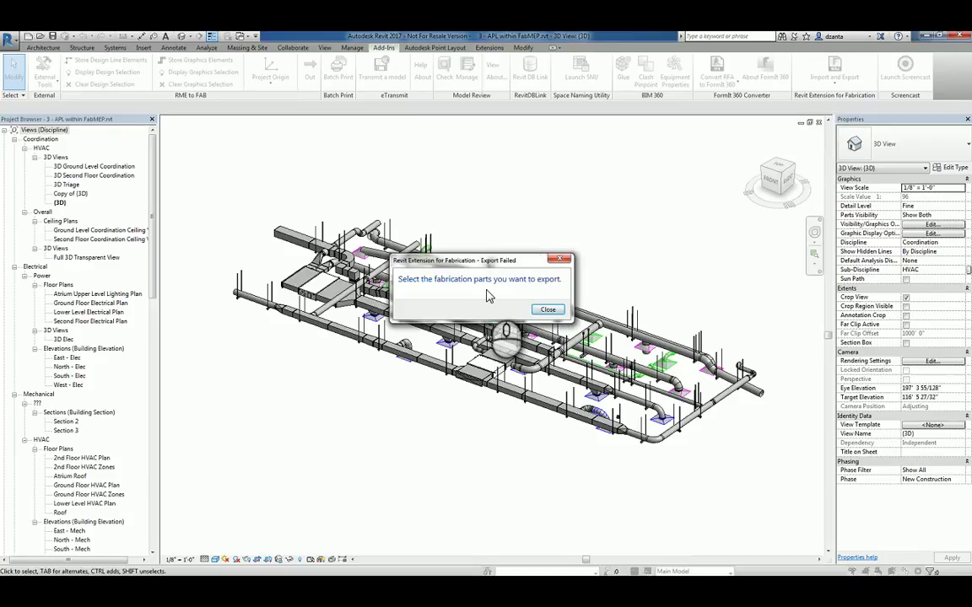
click(548, 310)
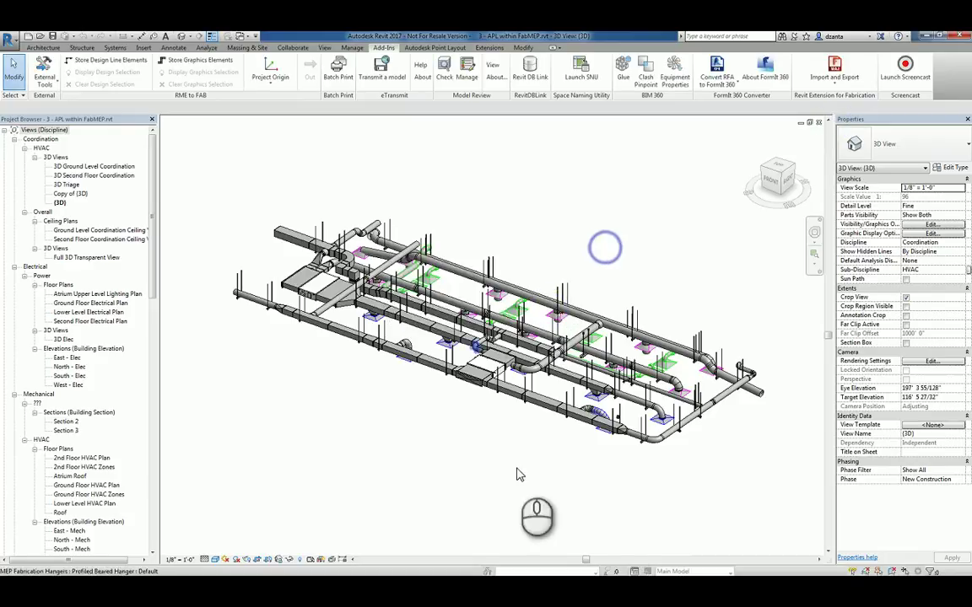
Step: Select all the ductwork, start its export to an Autodesk Fabrication job file (MAJ), and cancel the save
drag(784, 480, 661, 368)
drag(334, 292, 200, 197)
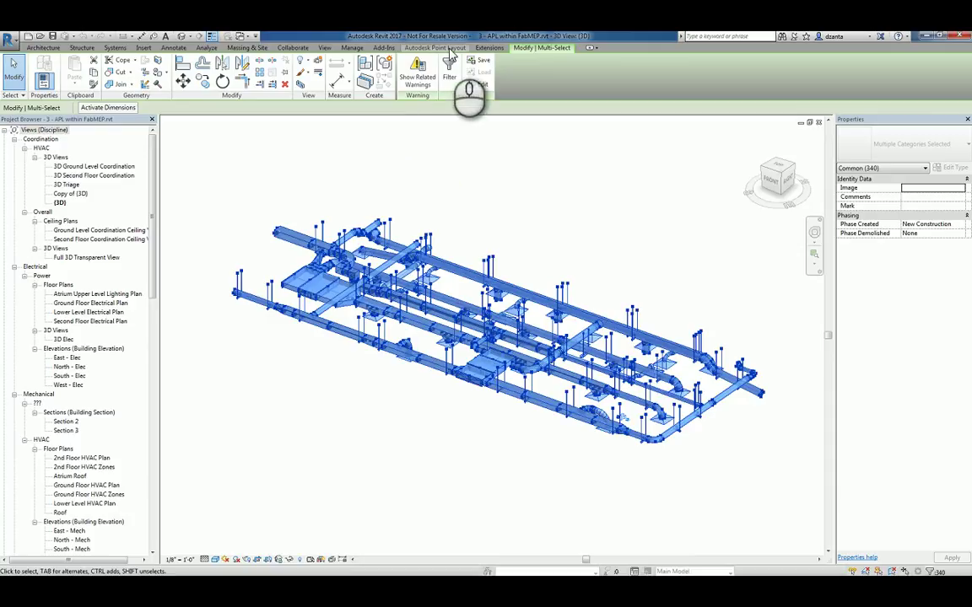
click(383, 48)
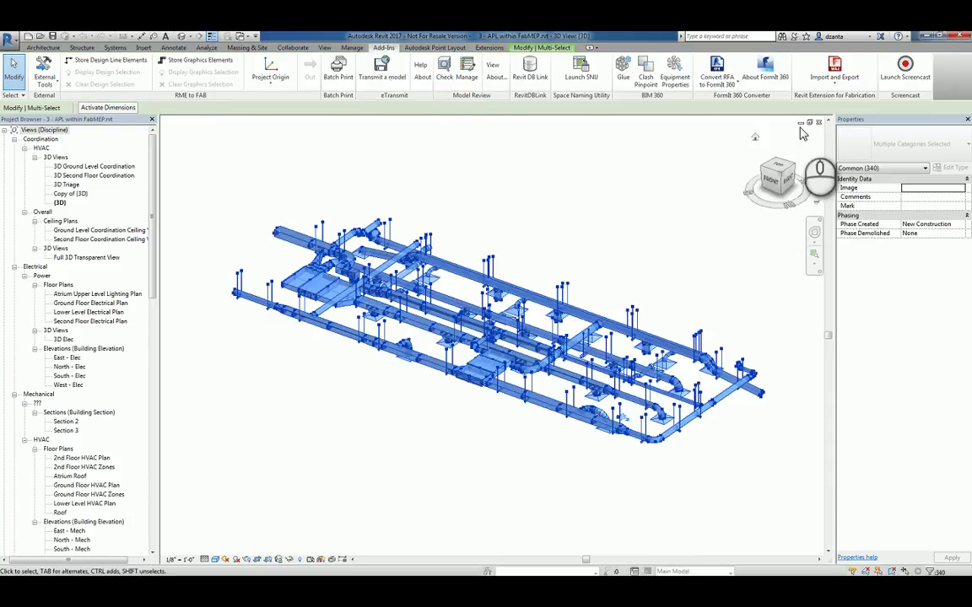
click(835, 71)
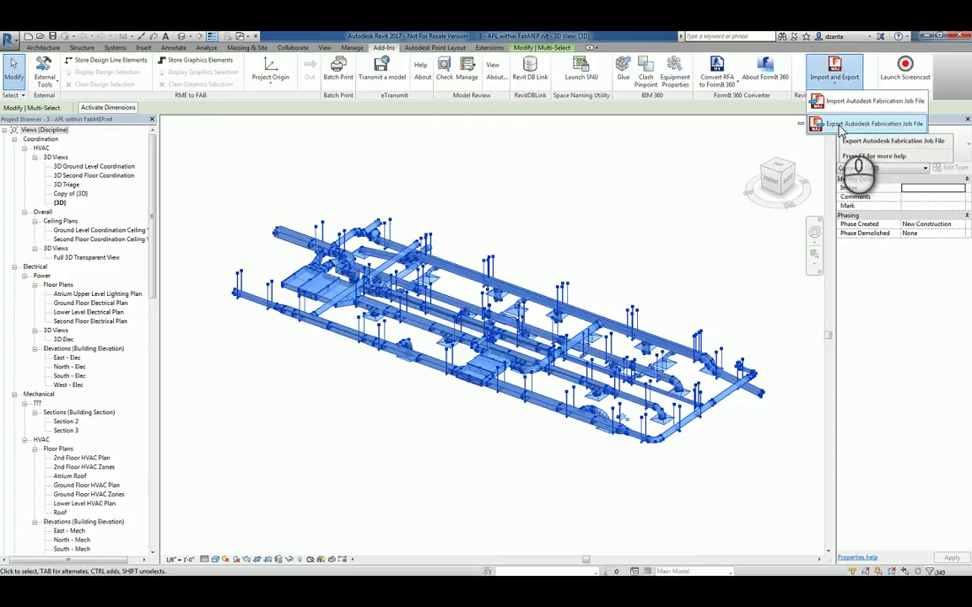
click(839, 126)
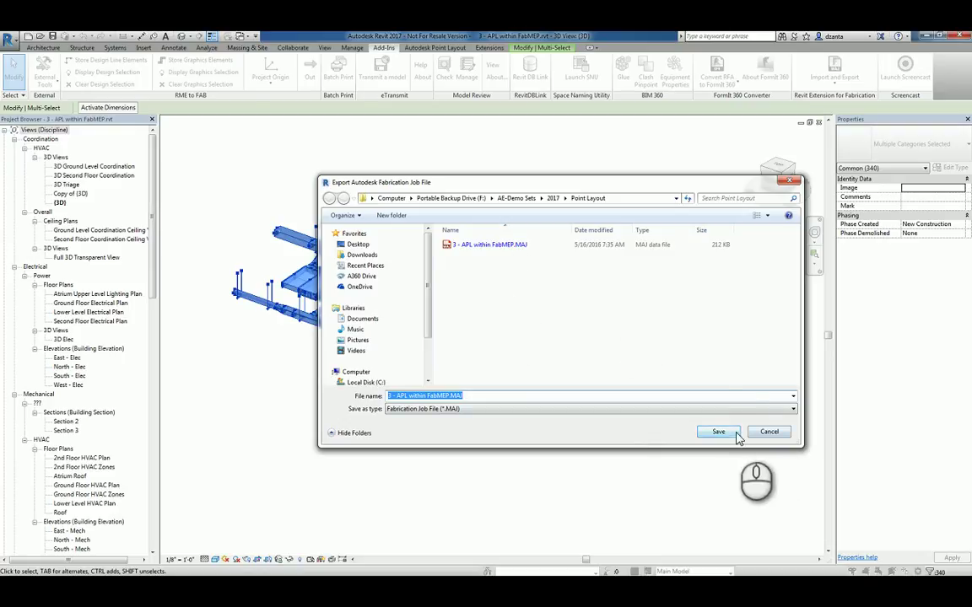
click(770, 433)
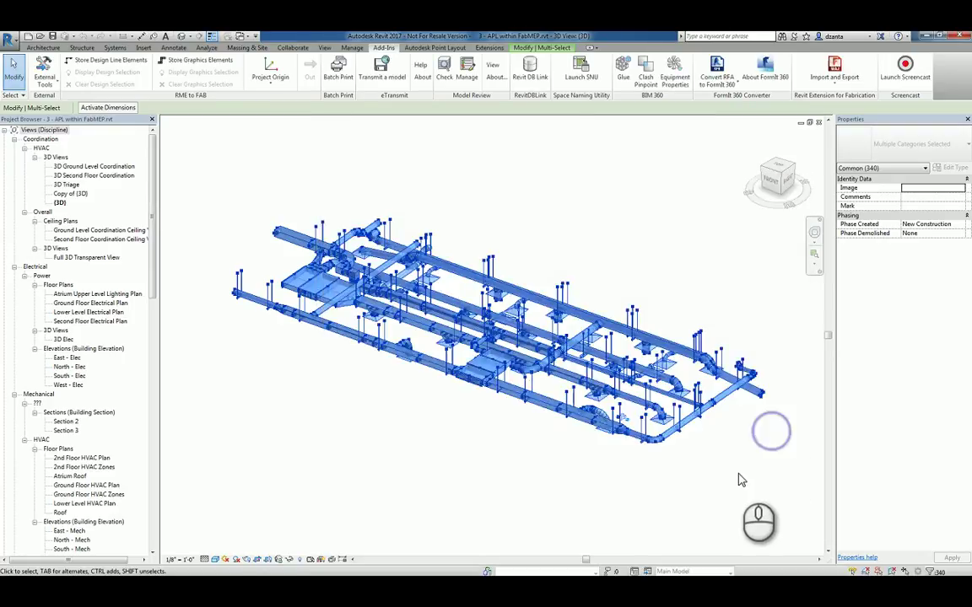
Step: Switch to AutoCAD with Fabrication CADmep, close Drawing1 and start a new drawing
click(694, 386)
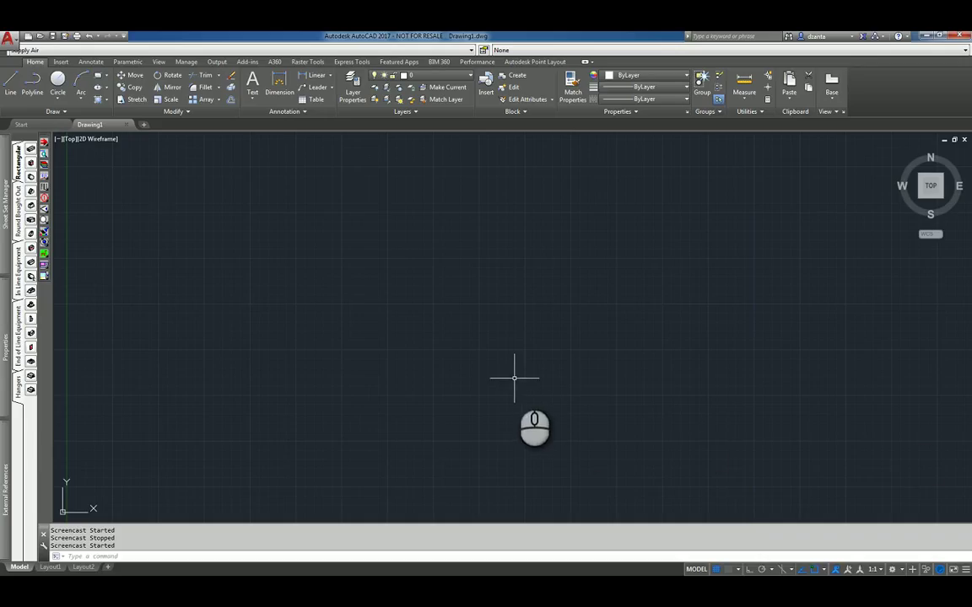
click(503, 254)
click(510, 257)
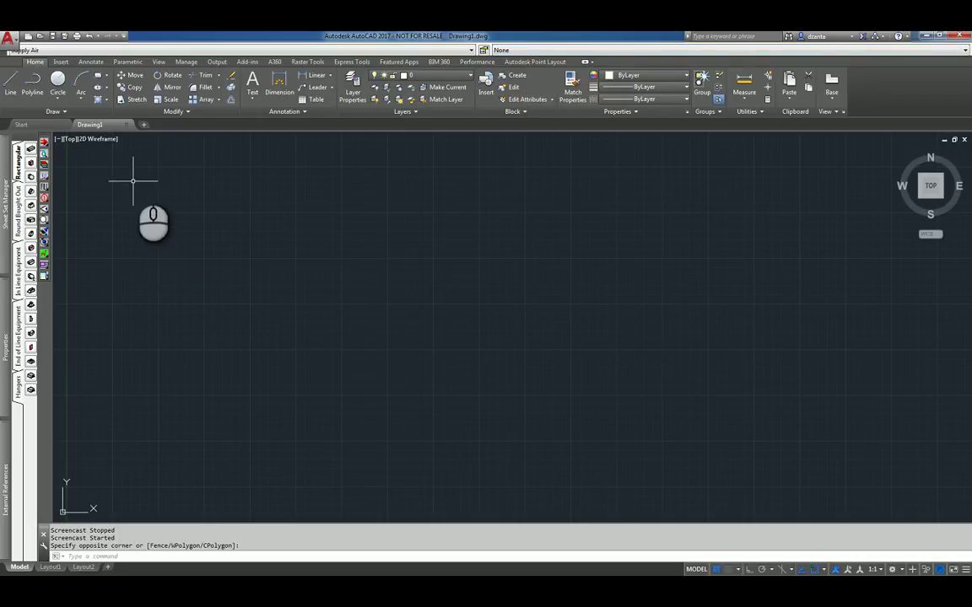
click(127, 124)
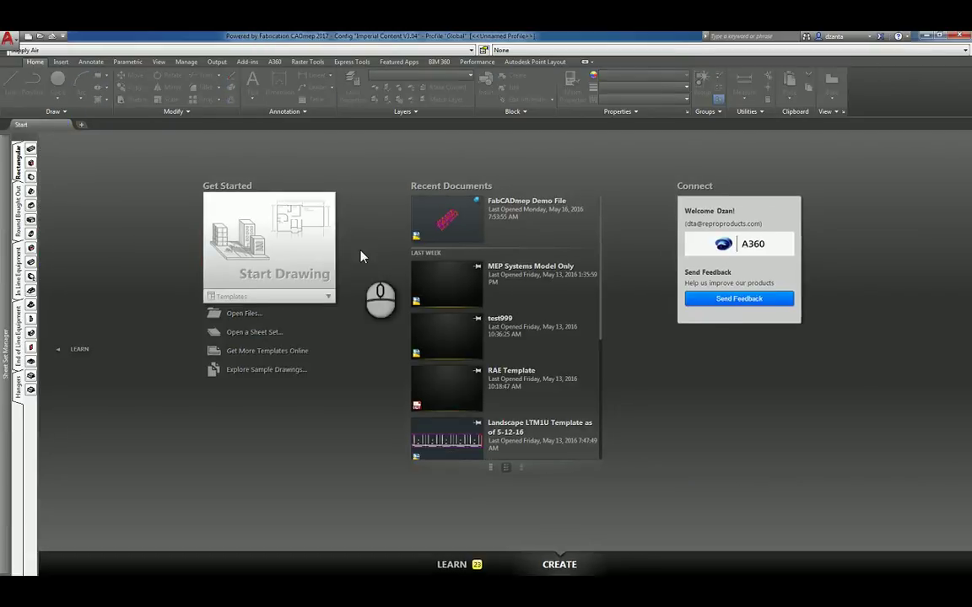
click(313, 259)
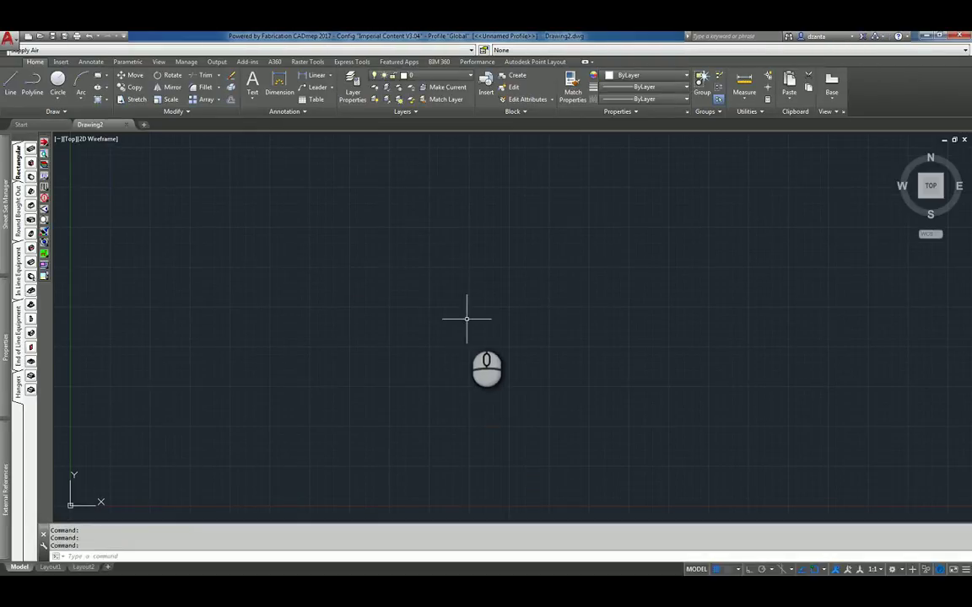
Step: Open the fabrication job 3 - APL within FabMEP.MAJ with the OPENJOB command
text(op)
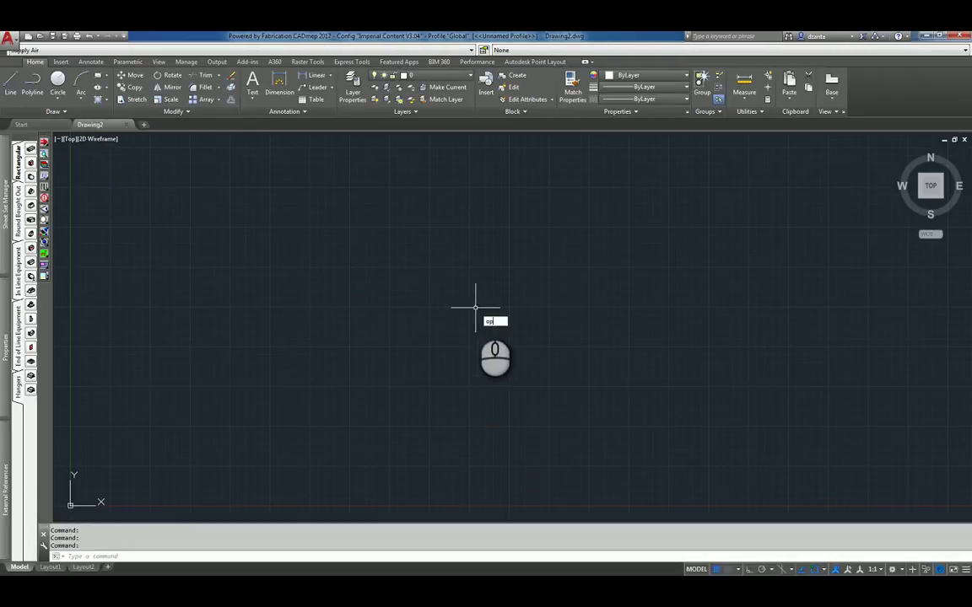
key(Return)
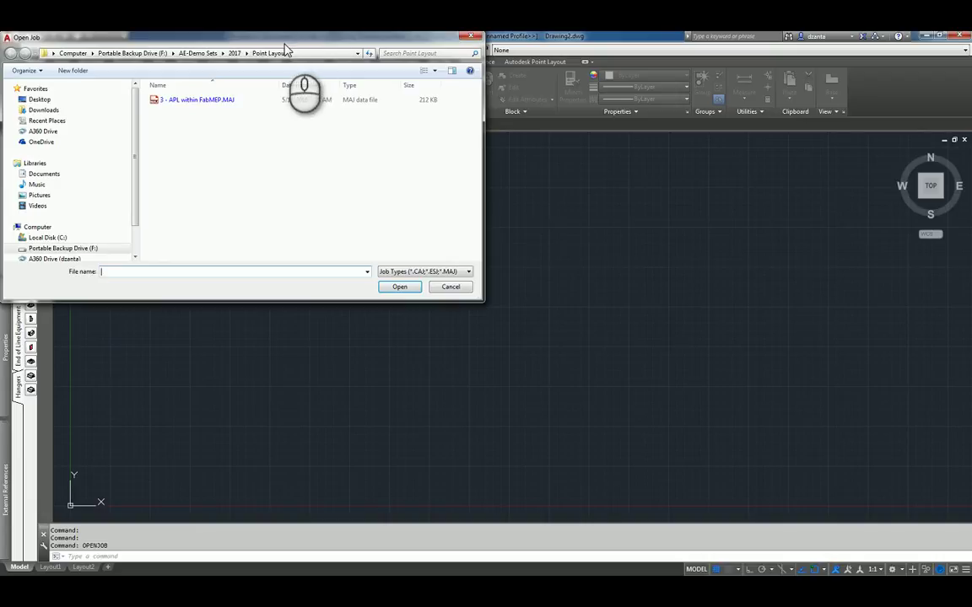
drag(285, 49, 600, 192)
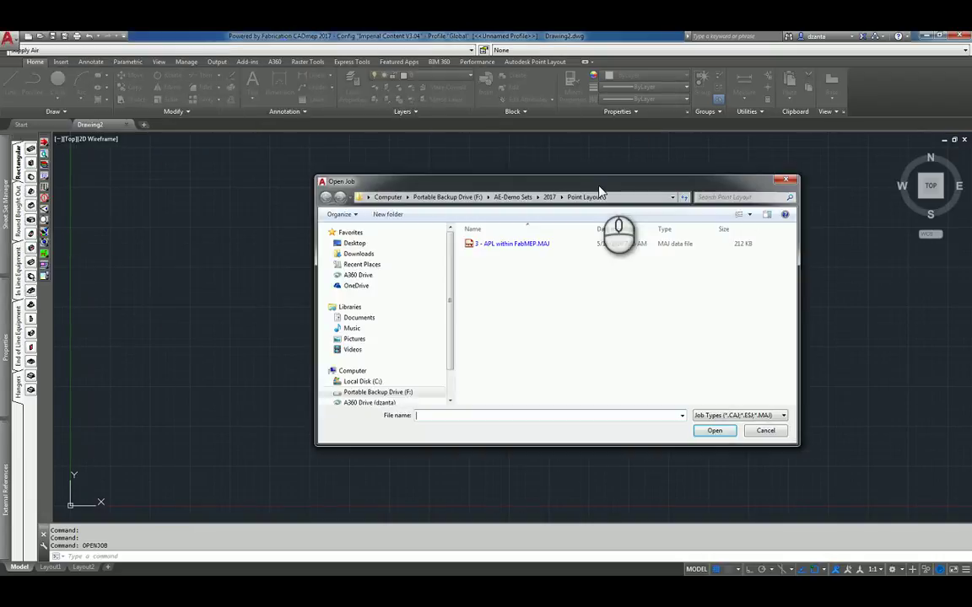
click(523, 244)
click(714, 431)
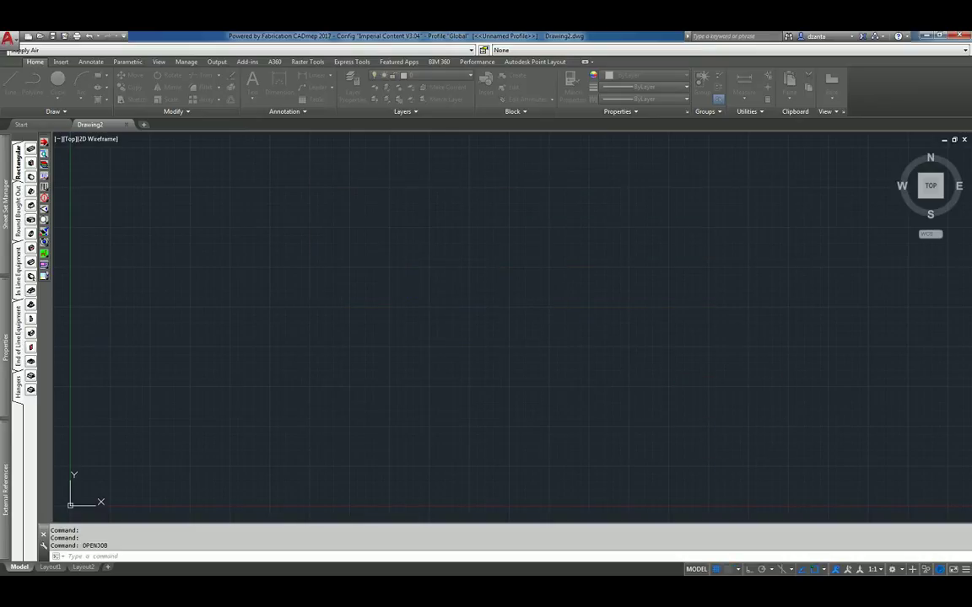
Step: Preview the ductwork in 3D in the Fab Viewer, load it into the drawing and set the home view
drag(971, 213, 525, 161)
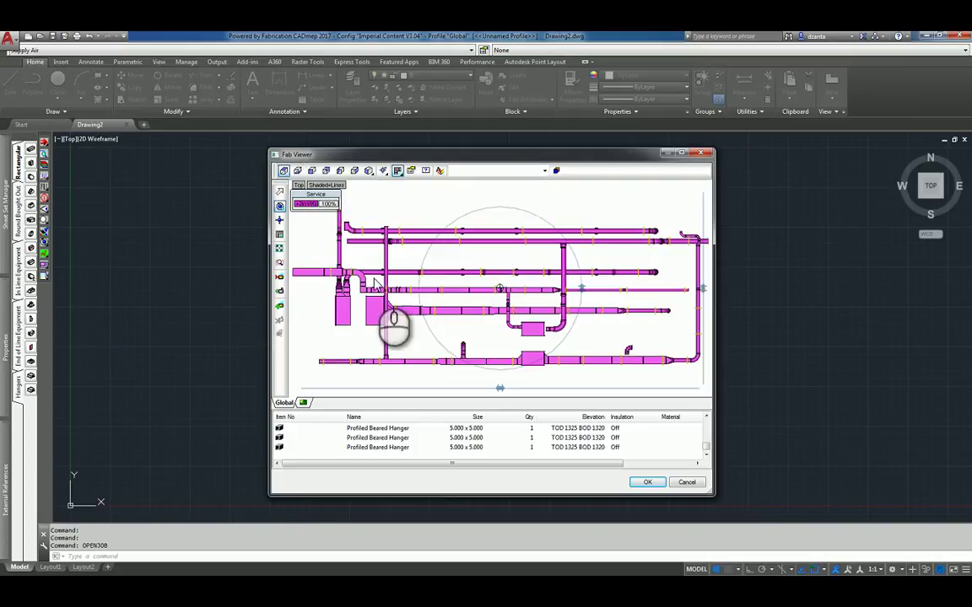
drag(494, 288, 585, 267)
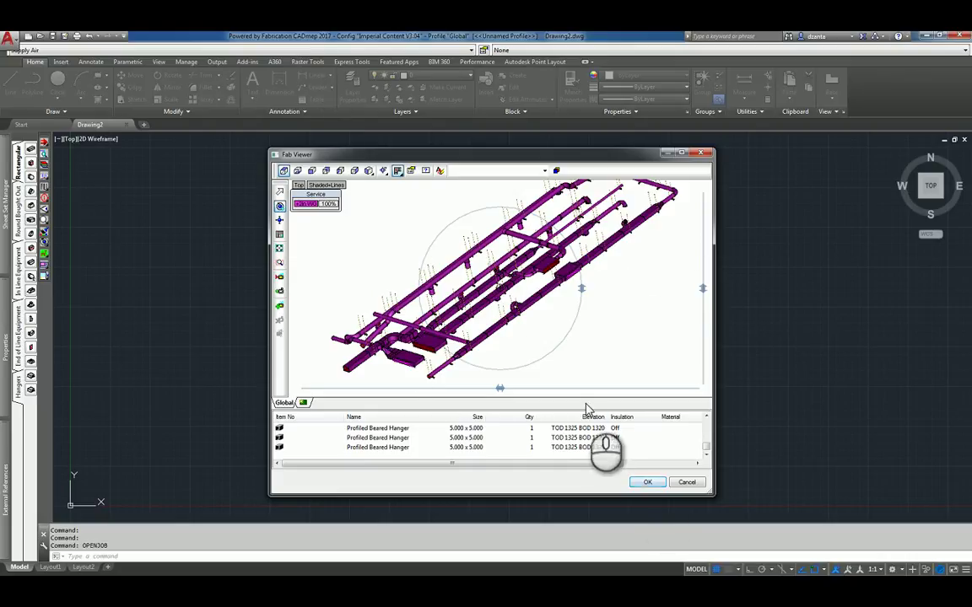
click(647, 482)
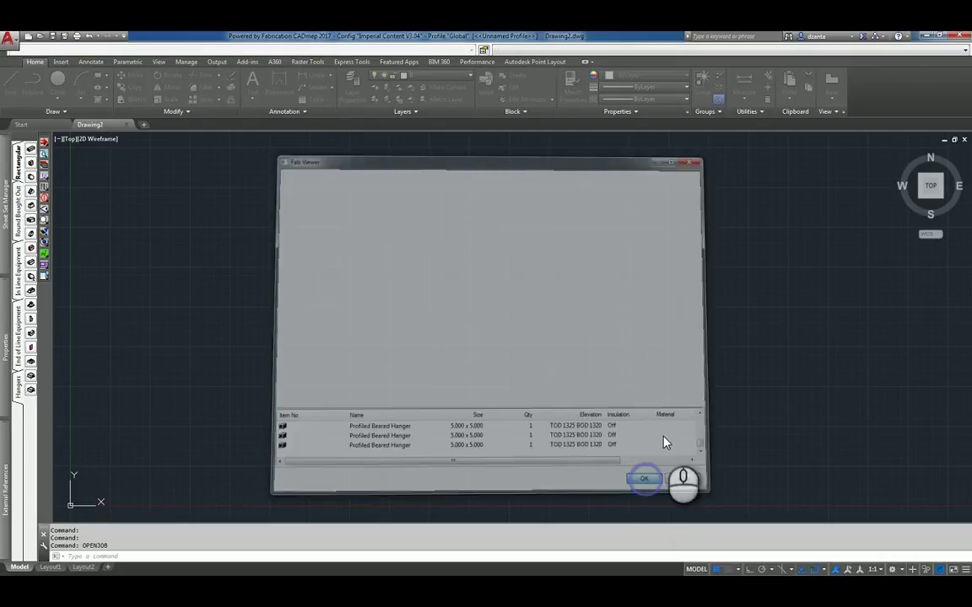
click(899, 153)
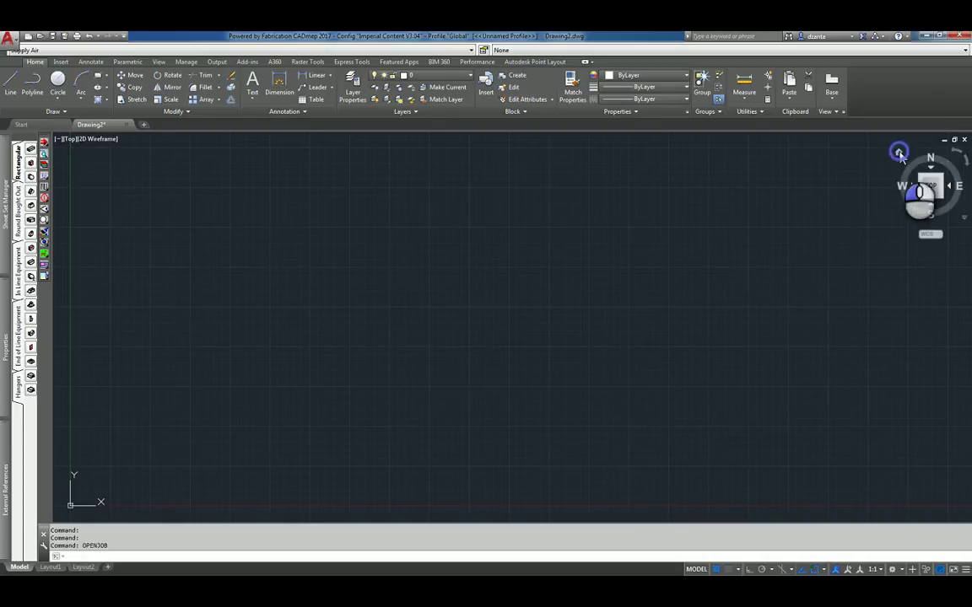
Step: Set the ductwork view's visual style to Shaded with edges
scroll(556, 313, up, 5)
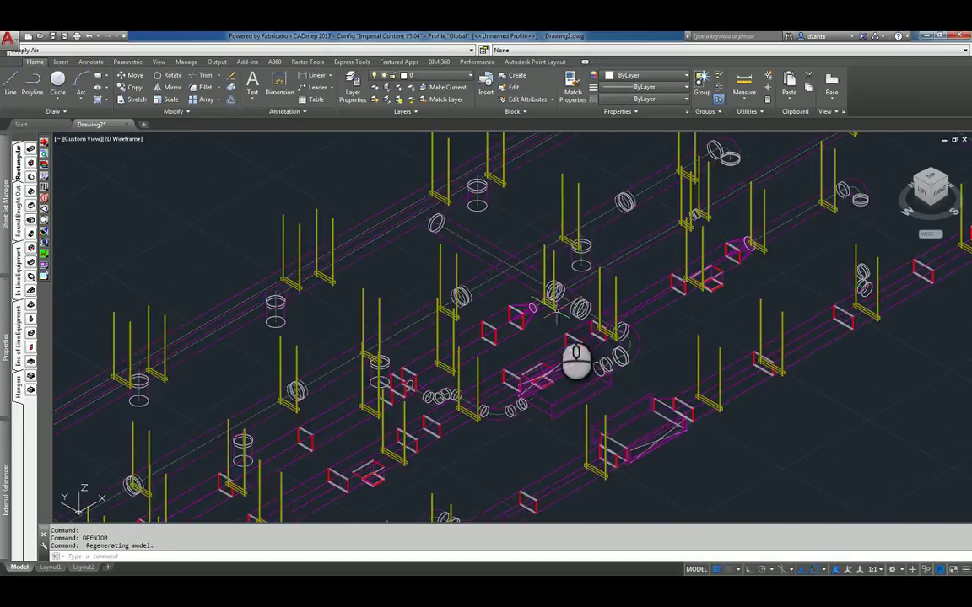
scroll(555, 309, down, 5)
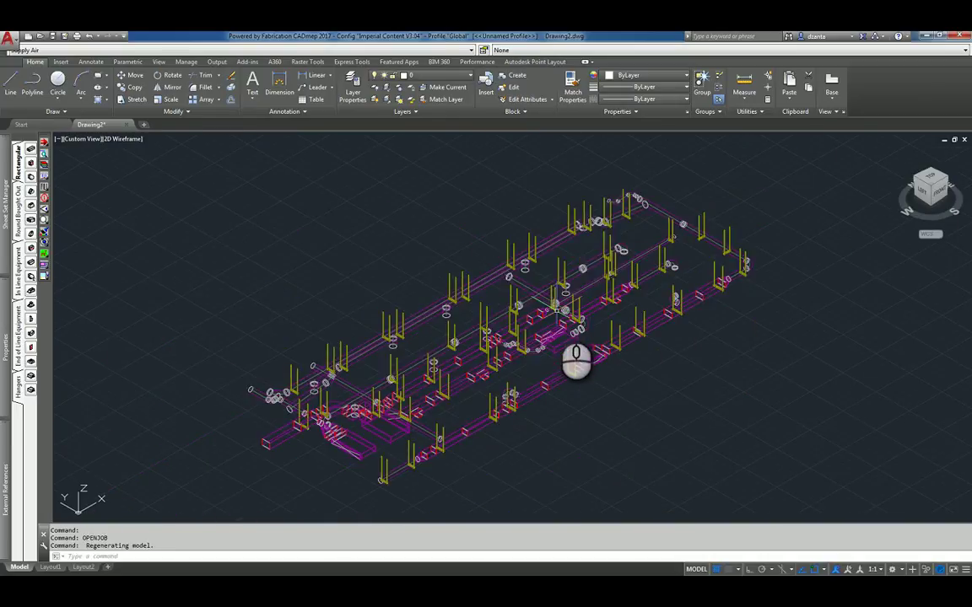
click(124, 139)
click(181, 221)
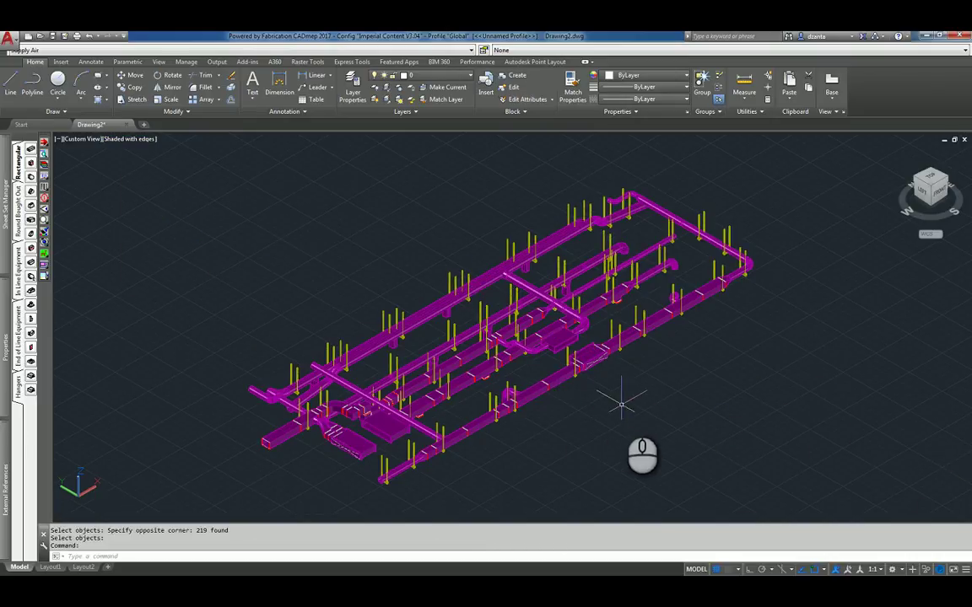
middle_drag(627, 406, 621, 395)
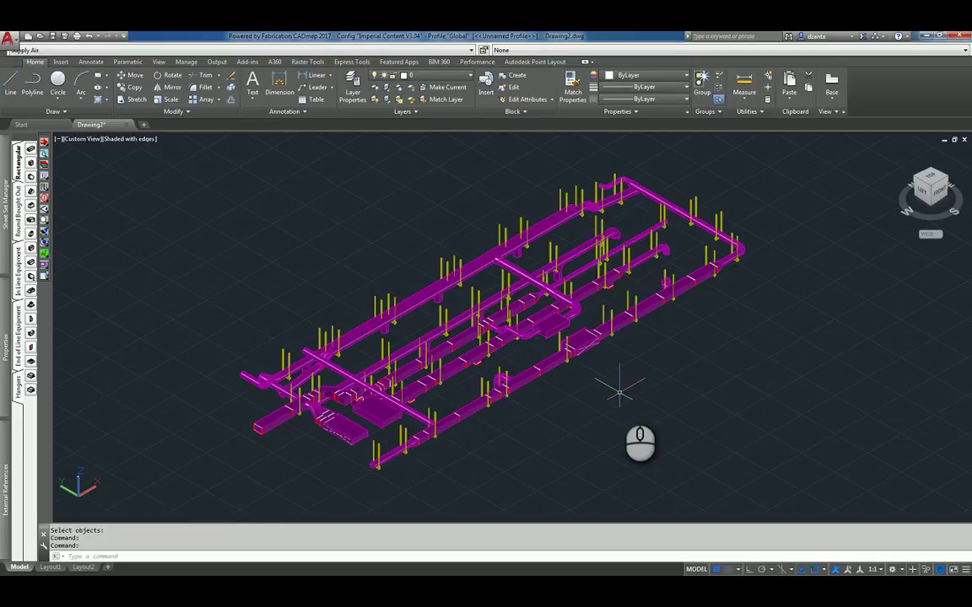
Step: Run the FPOINTE command on all the ductwork and hangers to bring up their field point list
text(fs)
key(Return)
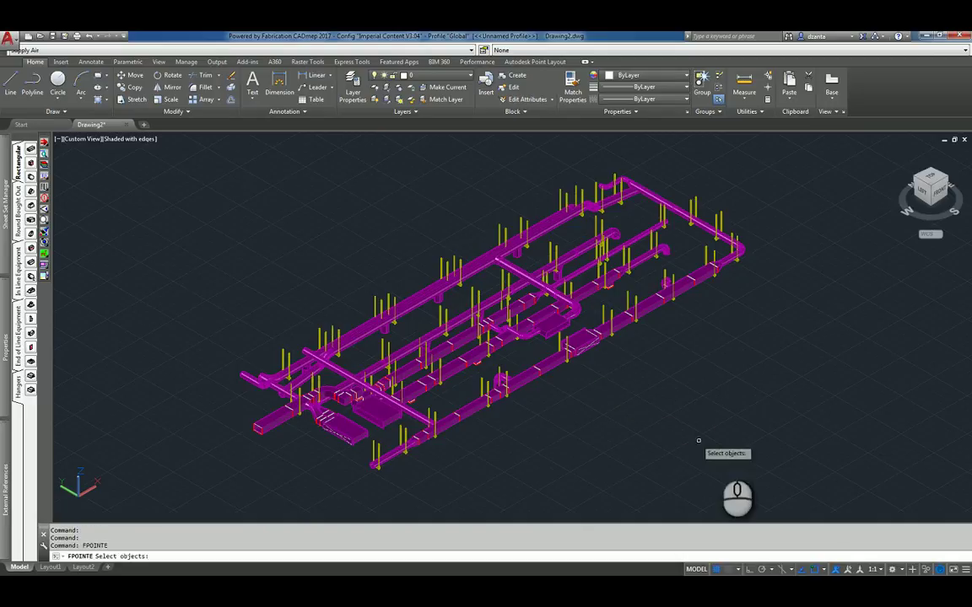
click(821, 482)
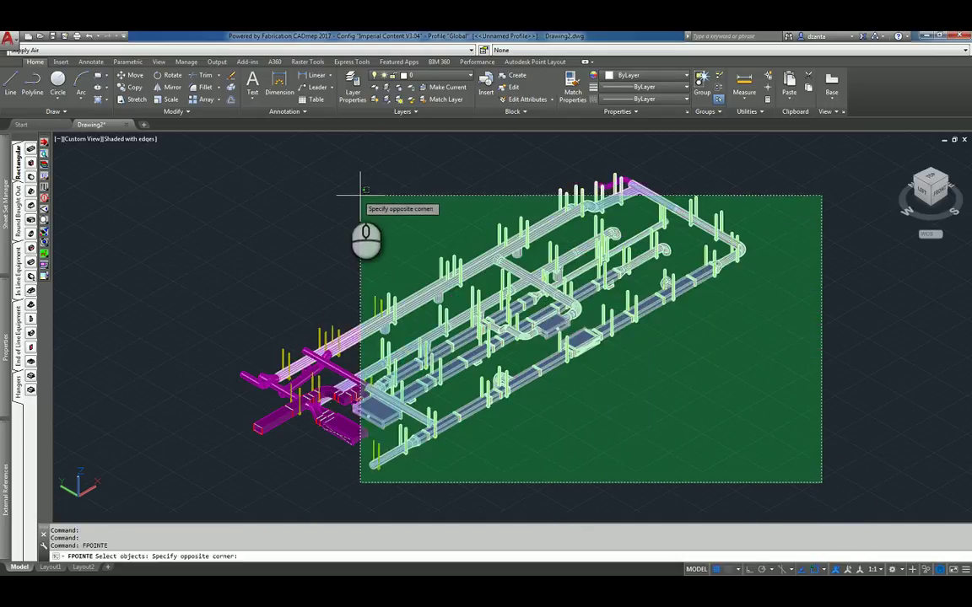
click(225, 156)
key(Return)
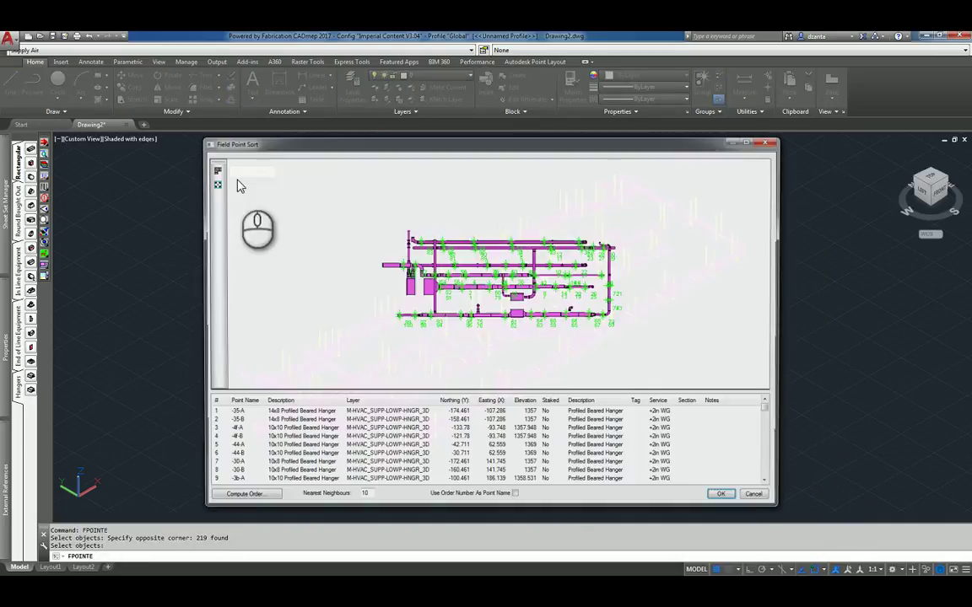
click(384, 219)
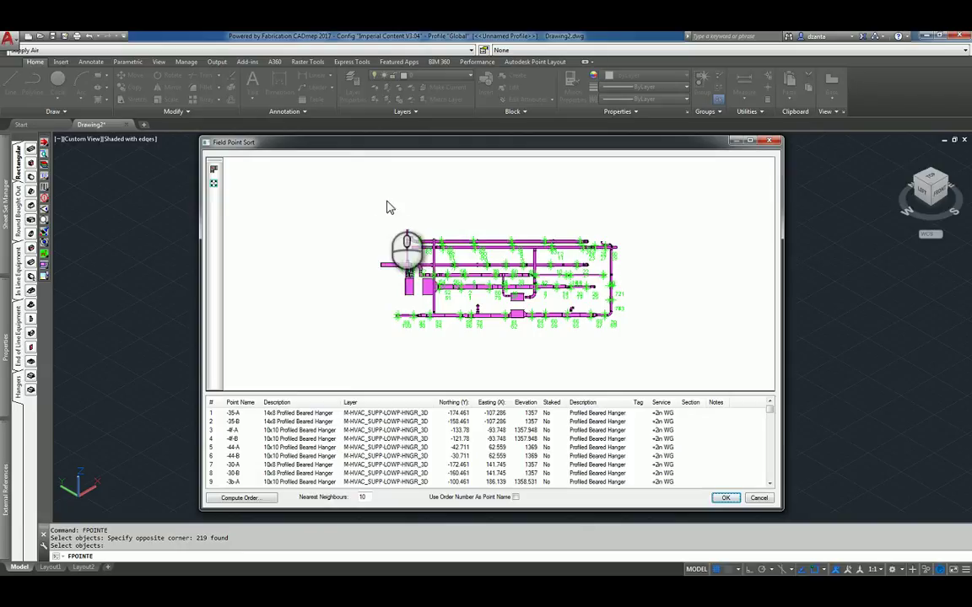
click(527, 143)
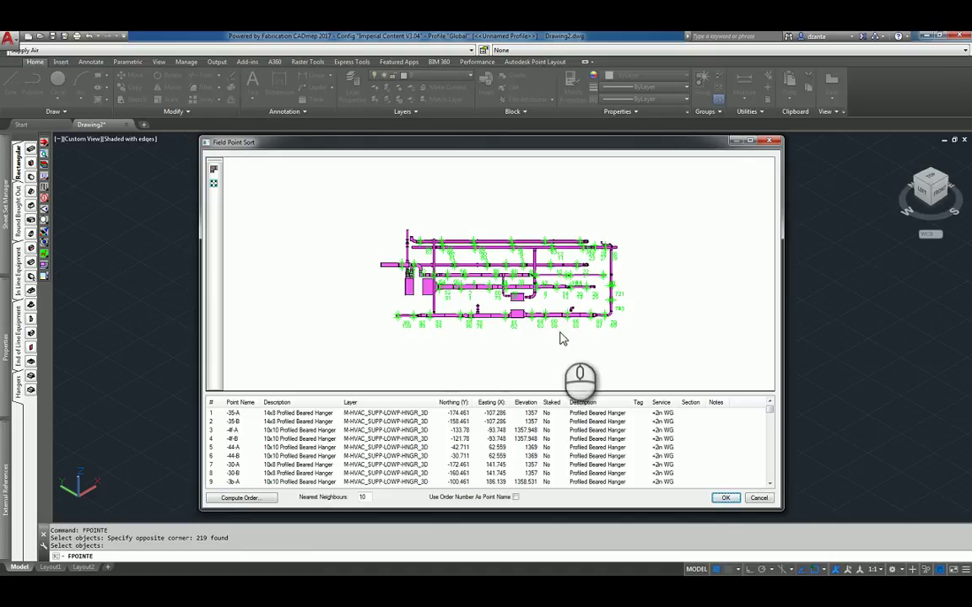
Step: Compute the field point order from a start point near the ductwork's lower-left end, using 10 nearest neighbours, and inspect the route
click(243, 498)
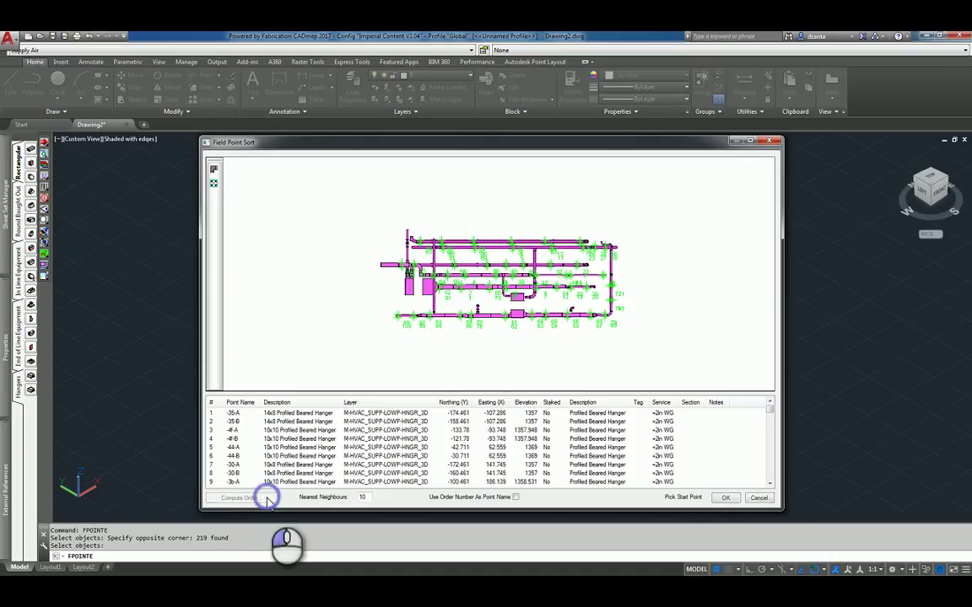
click(345, 368)
scroll(481, 287, up, 3)
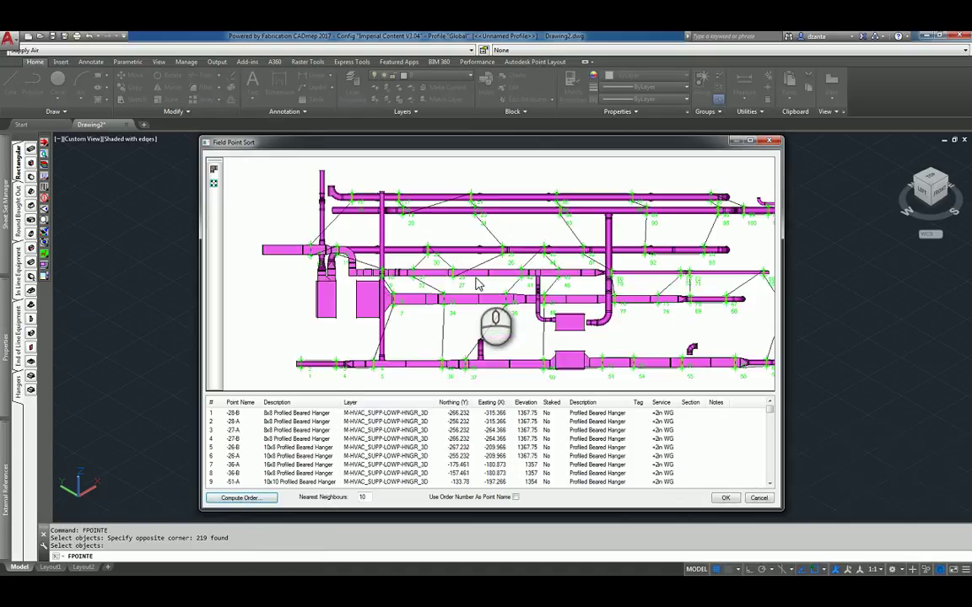
scroll(478, 287, down, 1)
middle_drag(478, 287, 452, 284)
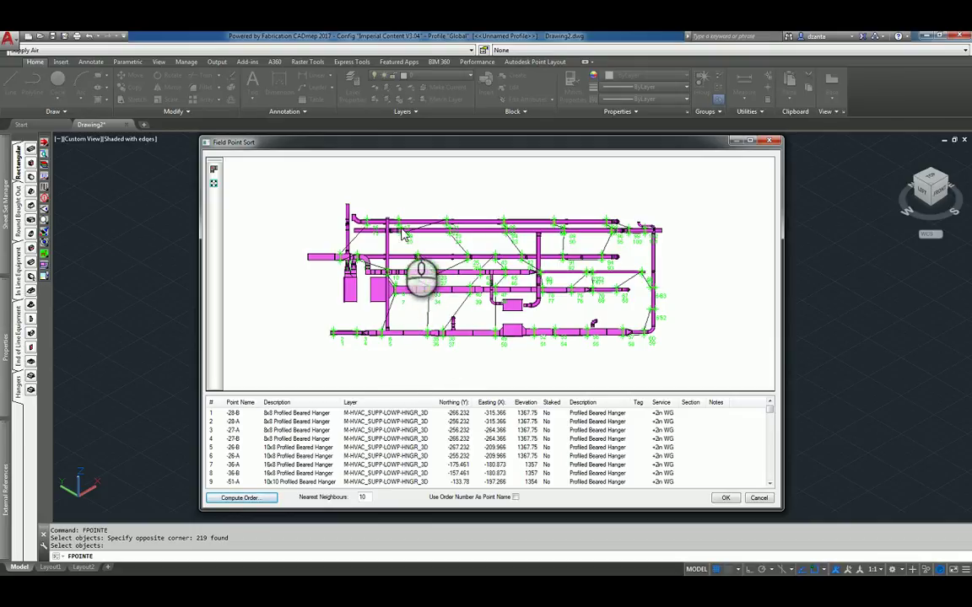
Step: Accept the sorted field points, review the available export file types, and cancel the save
click(723, 499)
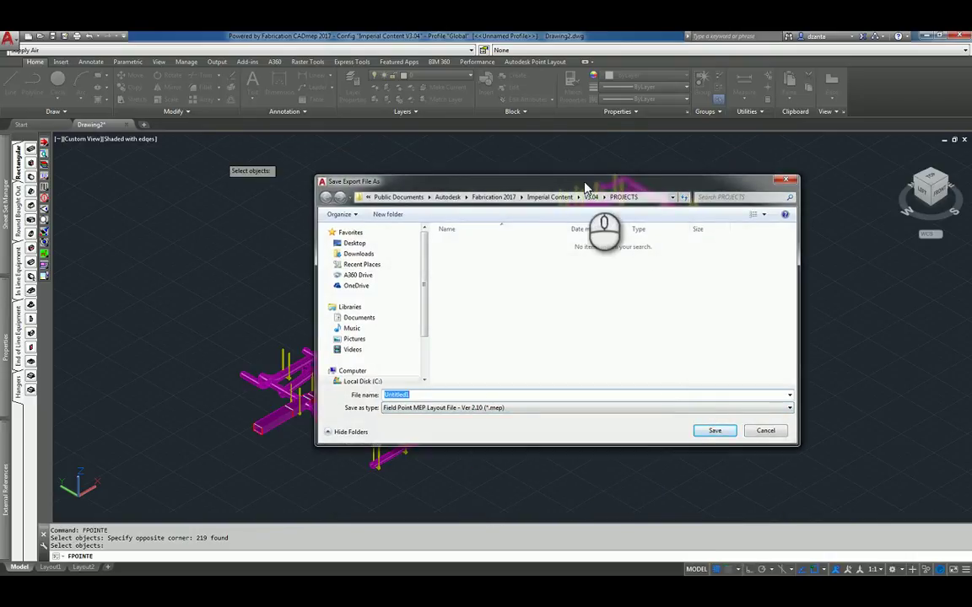
drag(583, 186, 557, 189)
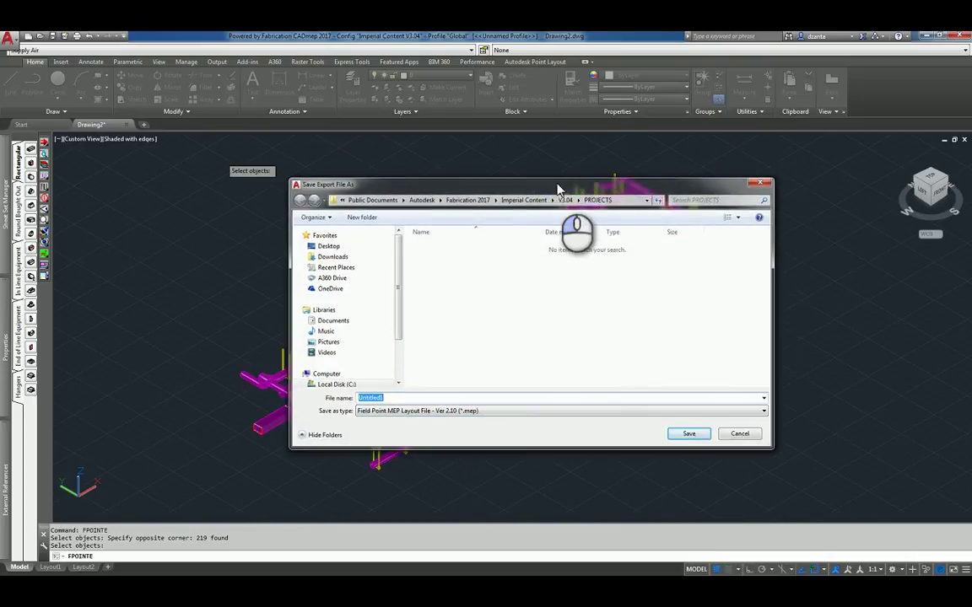
click(548, 411)
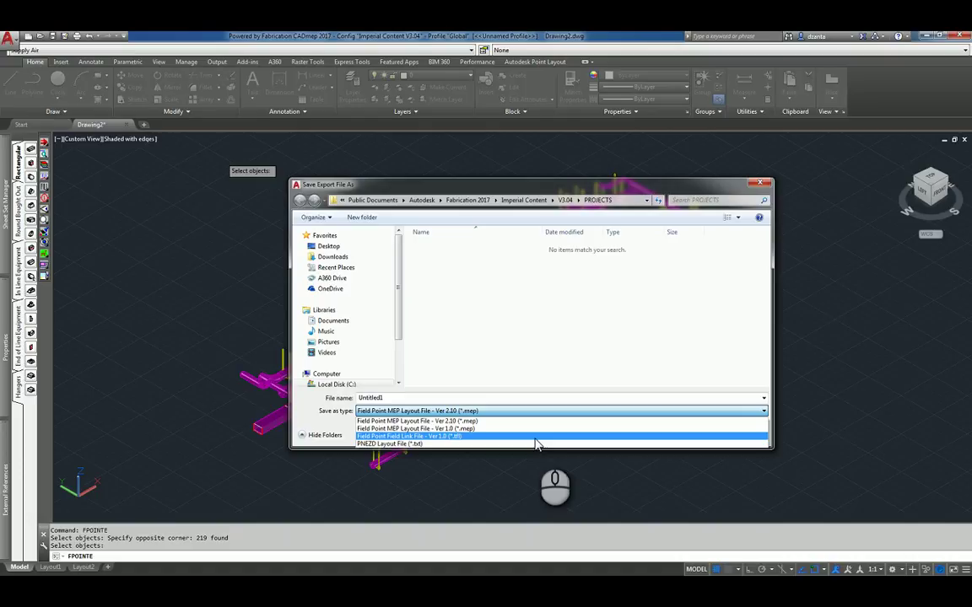
click(666, 359)
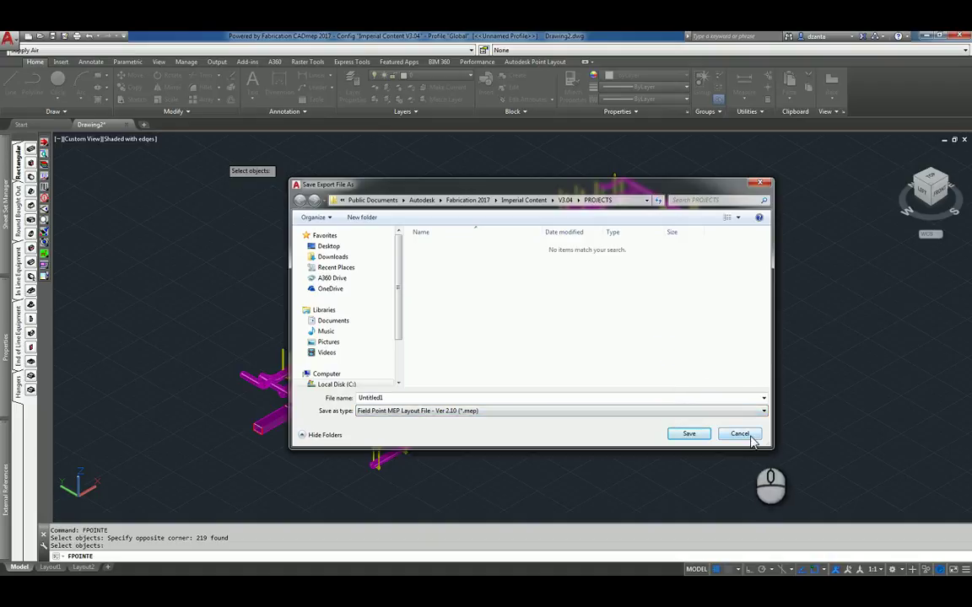
click(751, 439)
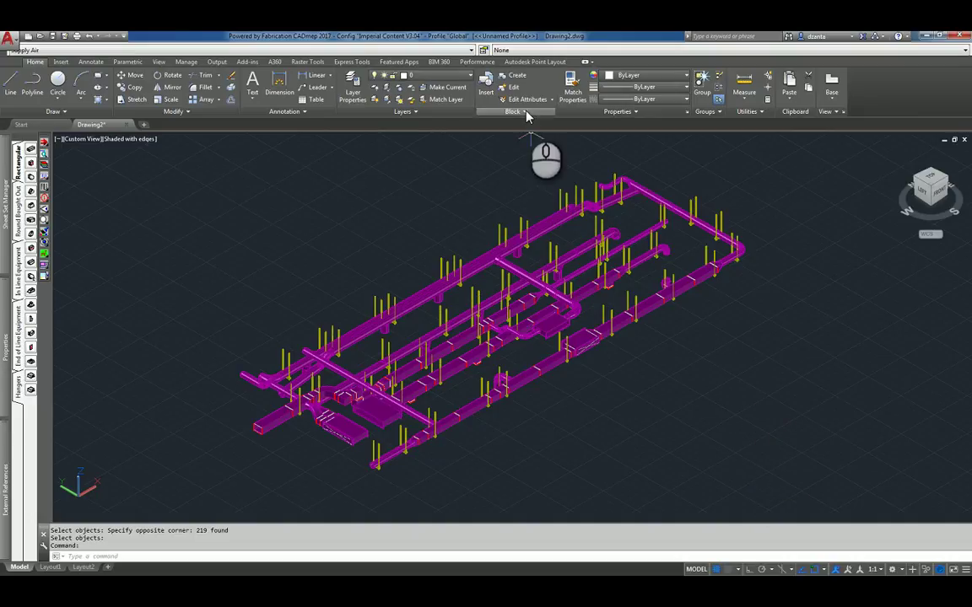
Step: Get the Point Layout license and mark hanger points on all CADmep duct hangers with prefix DH, starting number 2000 and role Stake Out
click(532, 63)
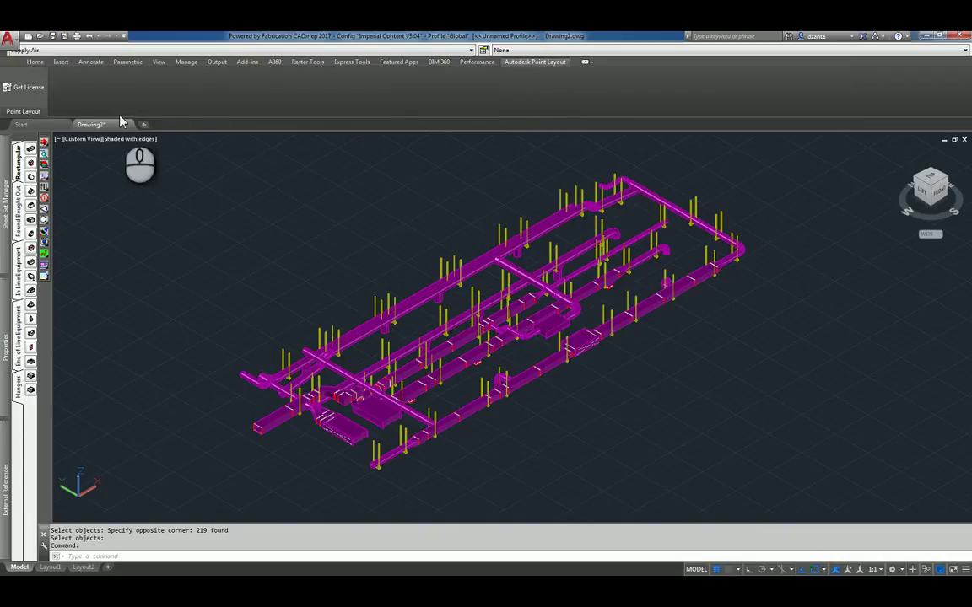
click(25, 93)
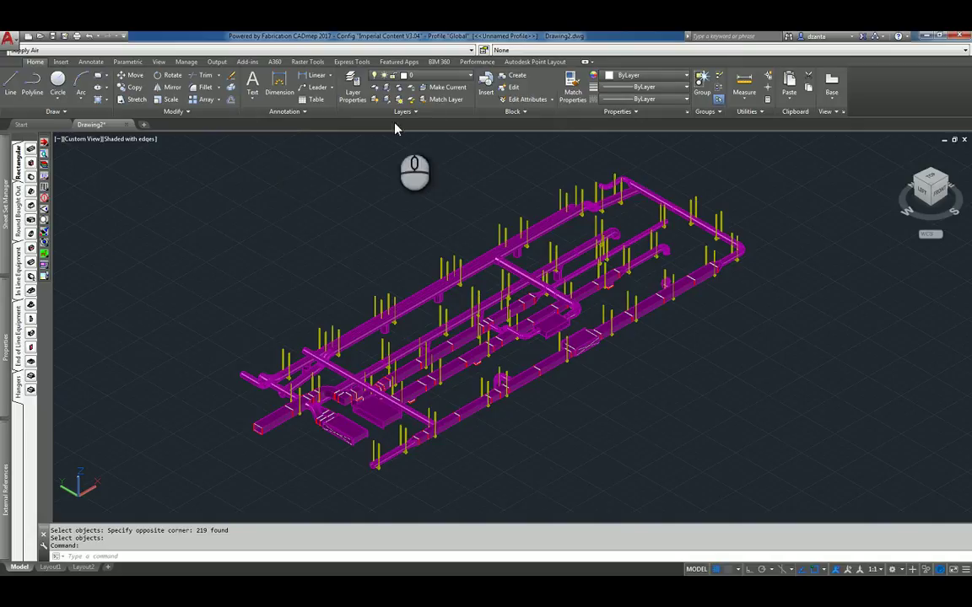
click(535, 61)
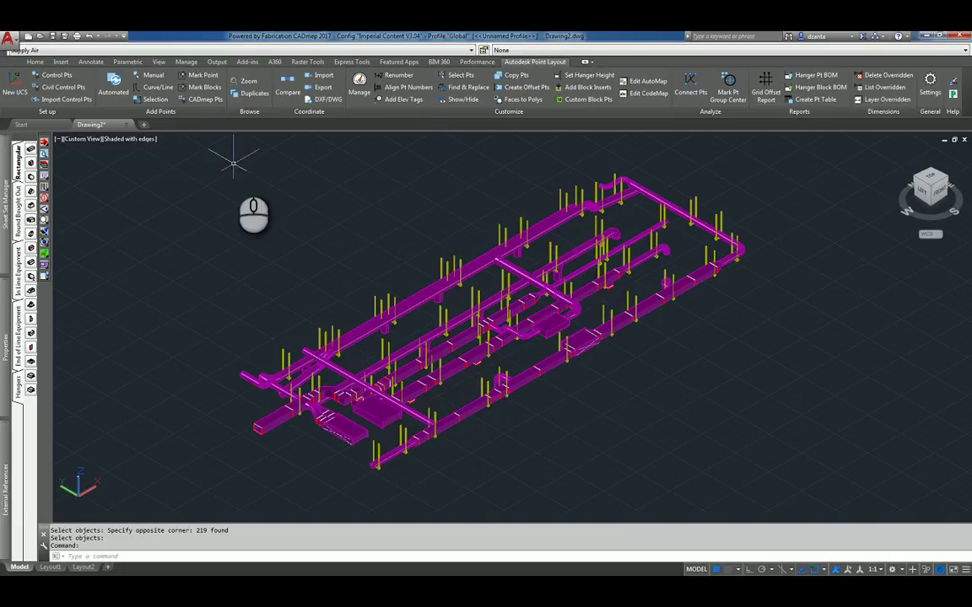
click(203, 100)
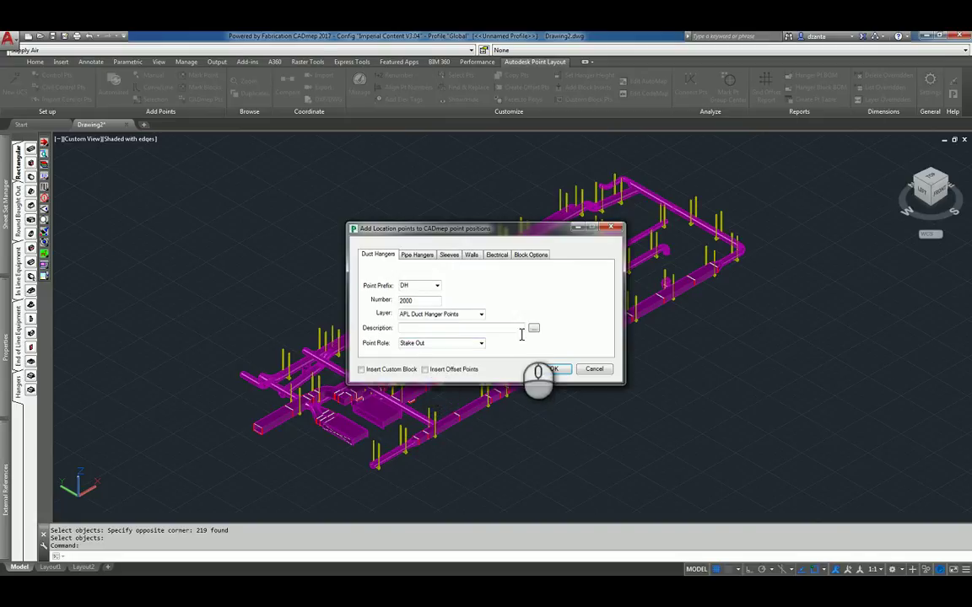
click(550, 370)
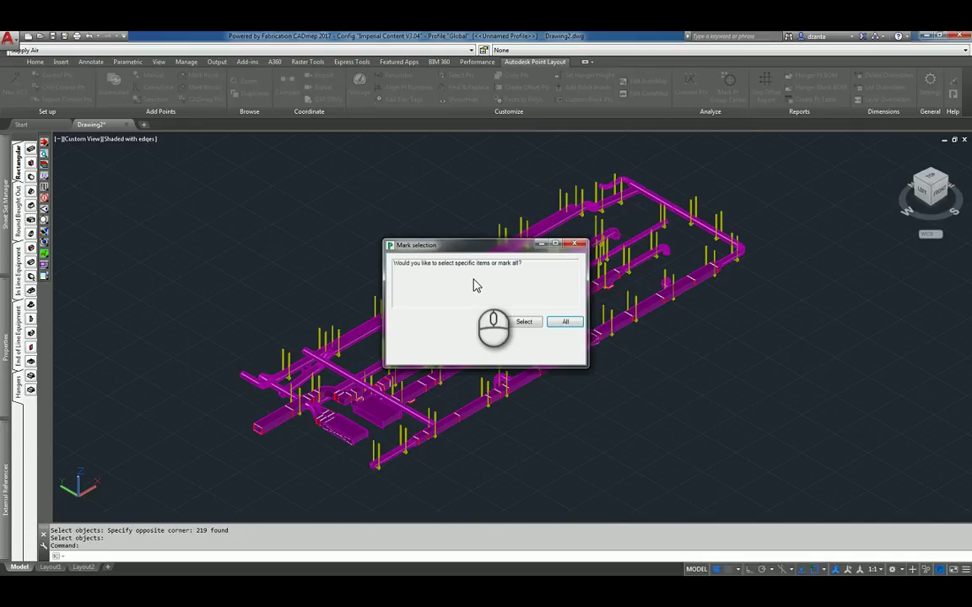
click(561, 321)
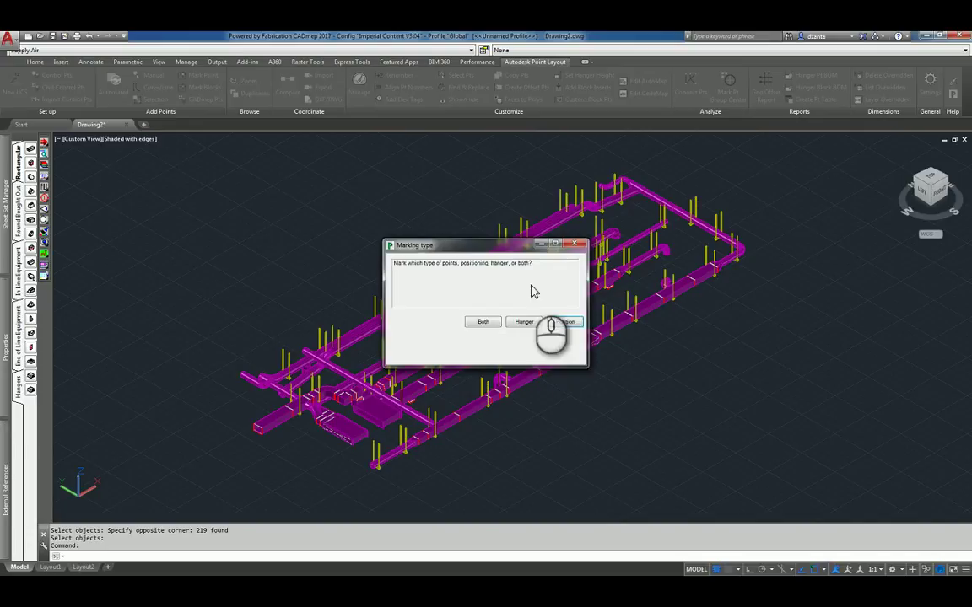
click(525, 321)
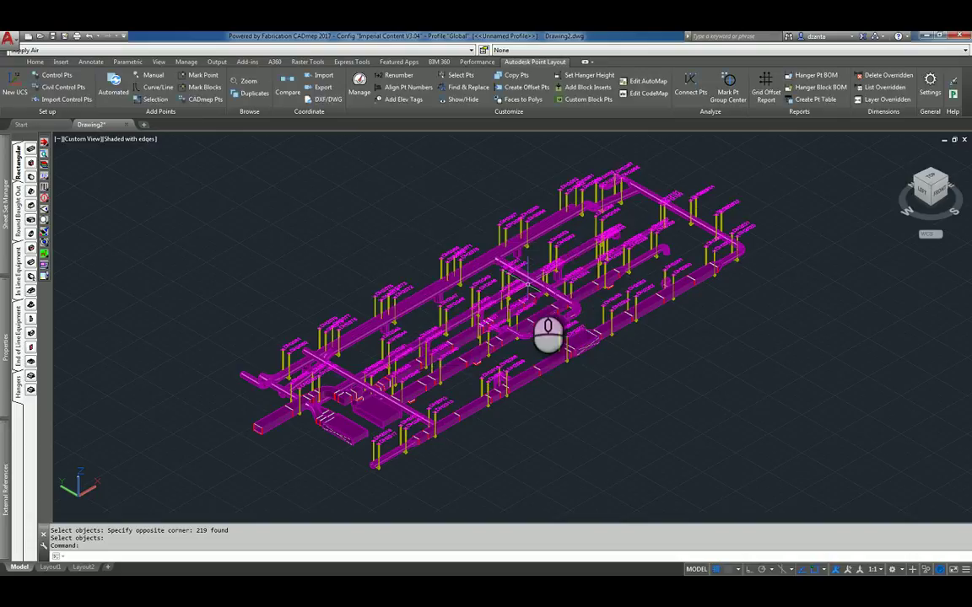
Step: Inspect the DH points on the hanger rods along the duct runs
scroll(388, 496, up, 3)
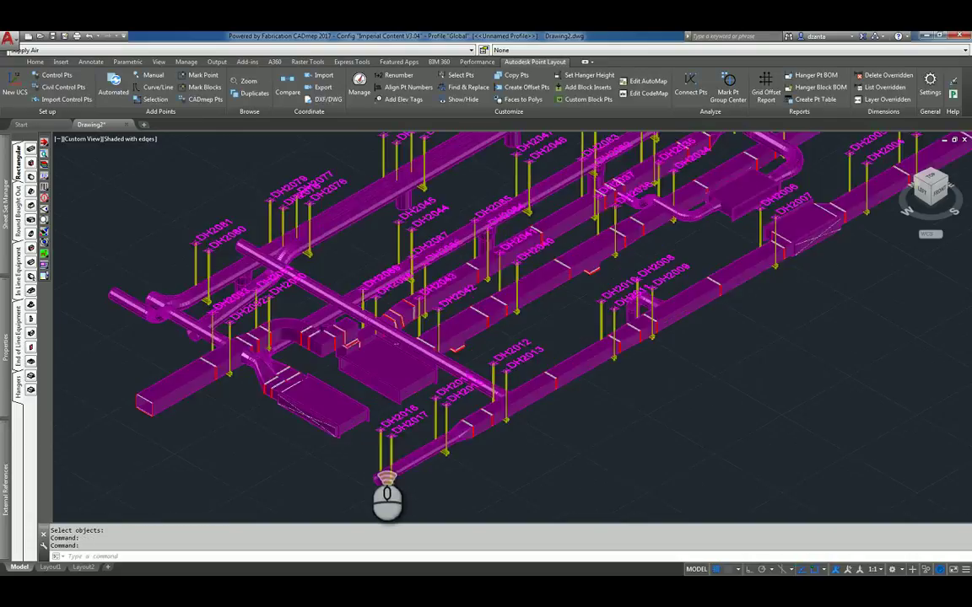
scroll(387, 480, up, 3)
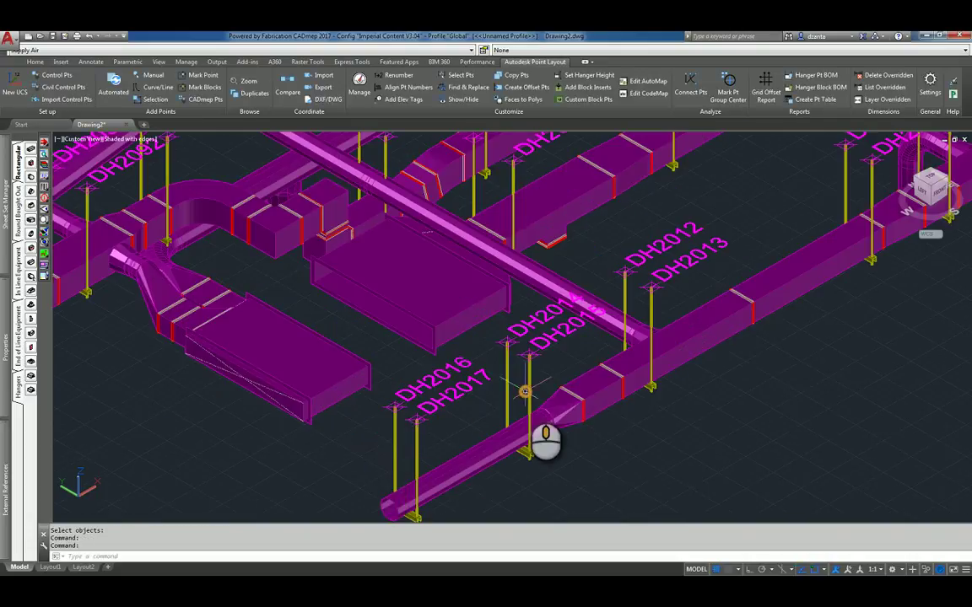
scroll(525, 391, down, 6)
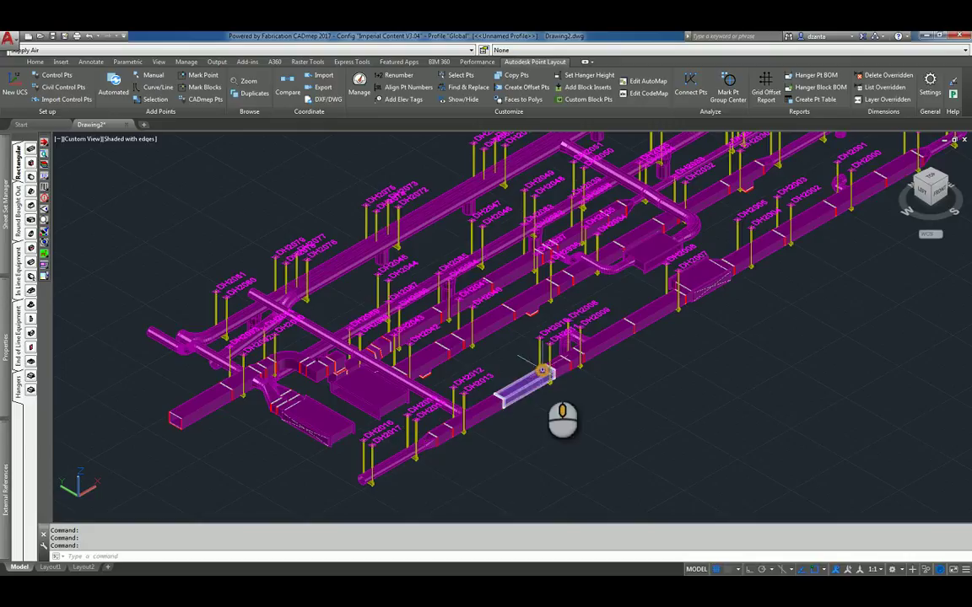
middle_drag(543, 369, 443, 431)
scroll(516, 407, down, 2)
mouse_move(553, 386)
middle_down()
mouse_move(553, 394)
mouse_move(552, 368)
middle_up()
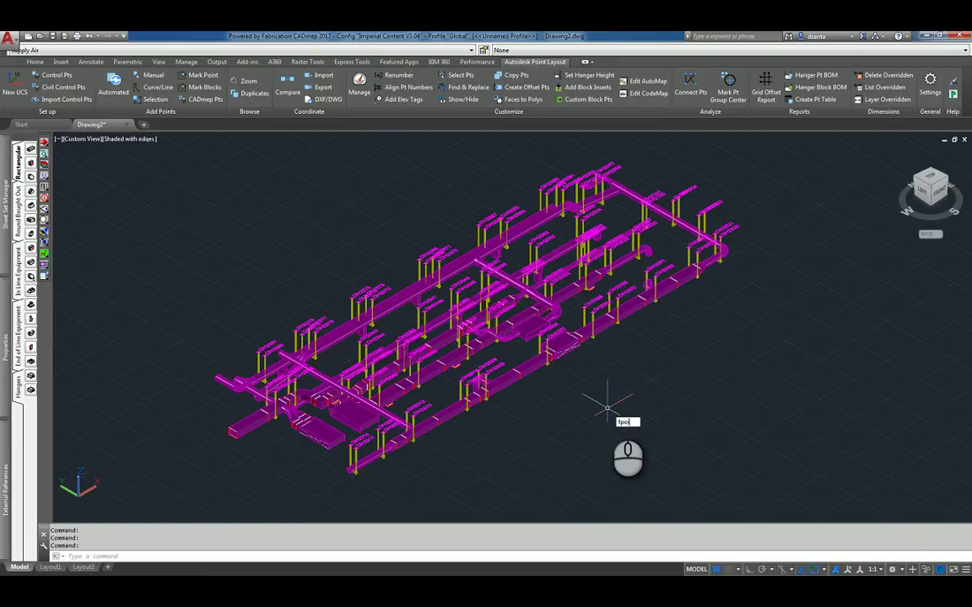
Step: Run FPOINTE on the single hanger at points DH2080 and DH2081, review its field points, and cancel the export
text(nte)
key(Return)
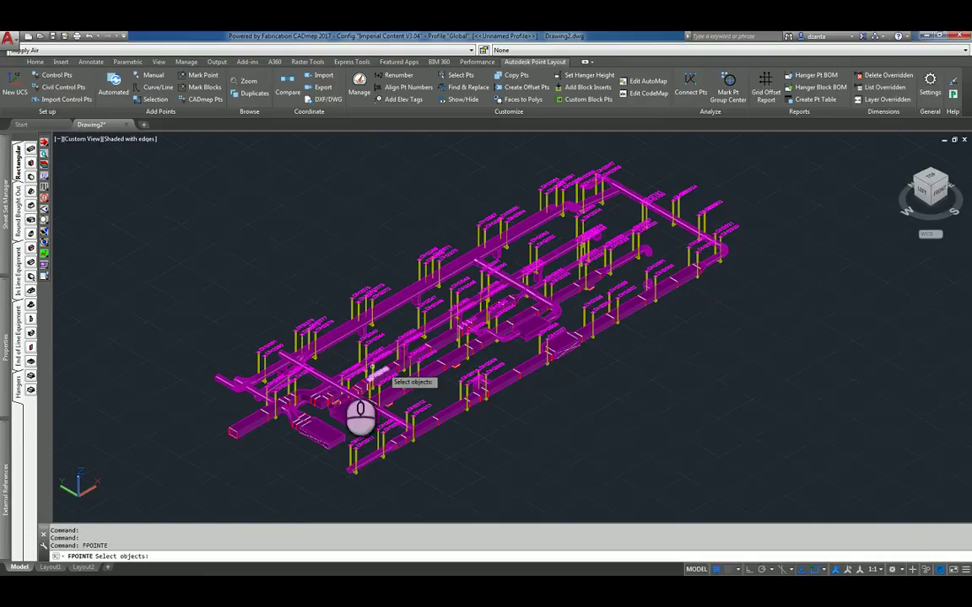
scroll(265, 355, up, 8)
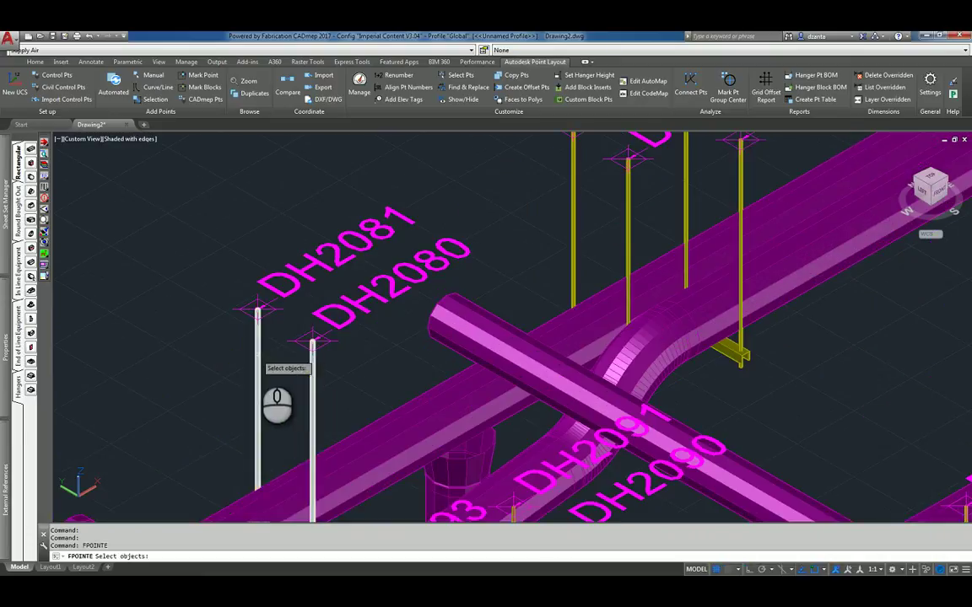
click(257, 353)
scroll(219, 370, down, 2)
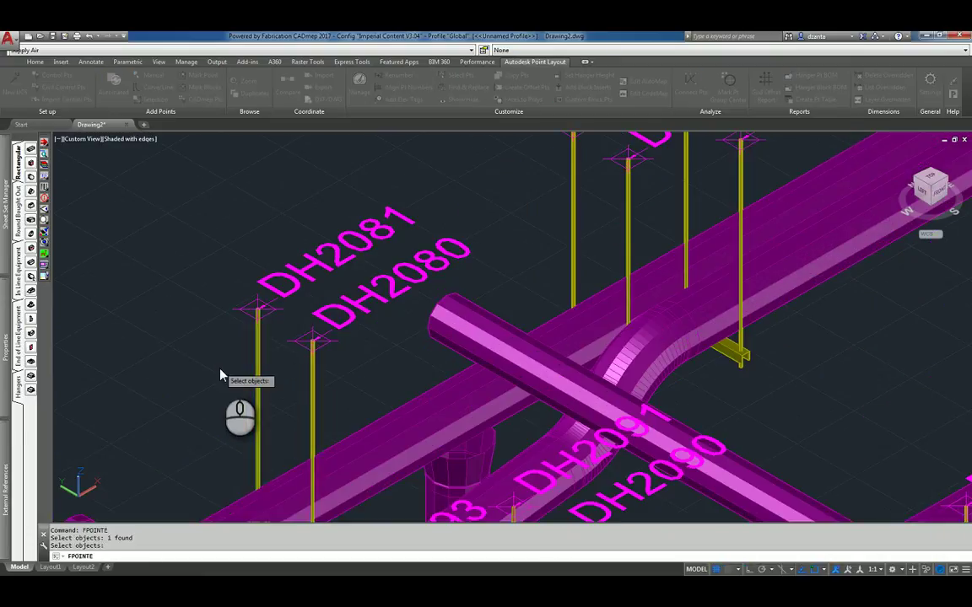
key(Return)
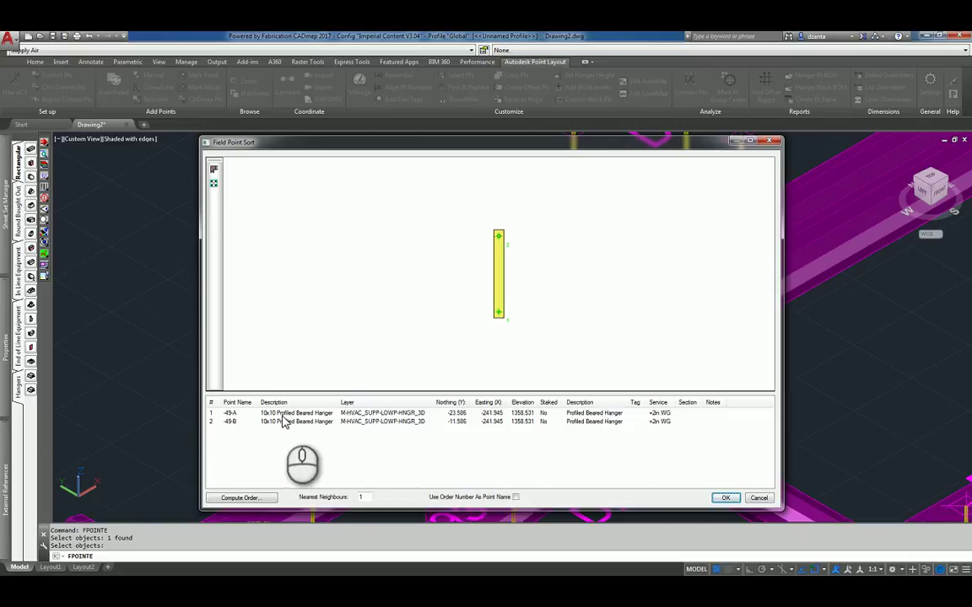
click(724, 497)
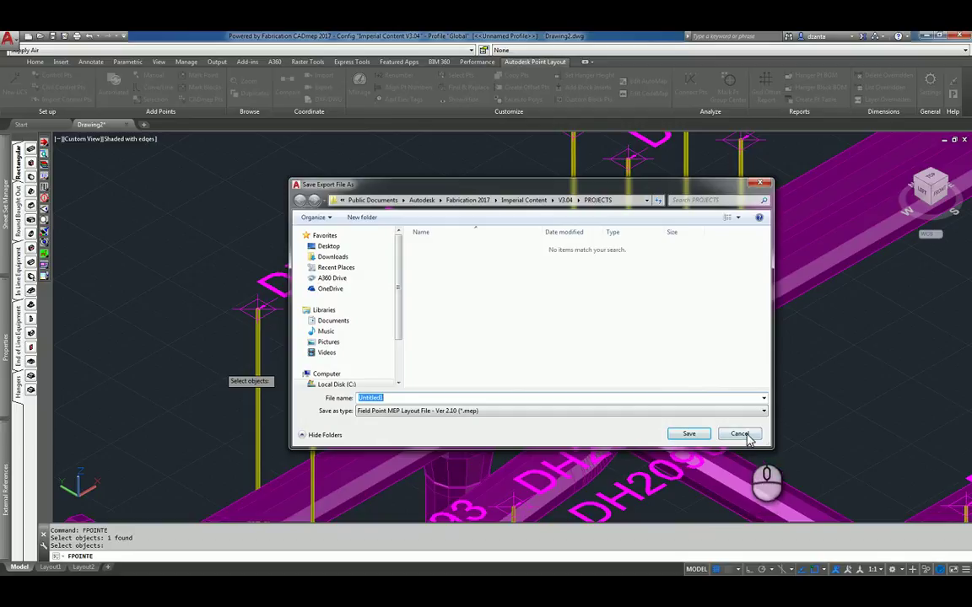
click(687, 433)
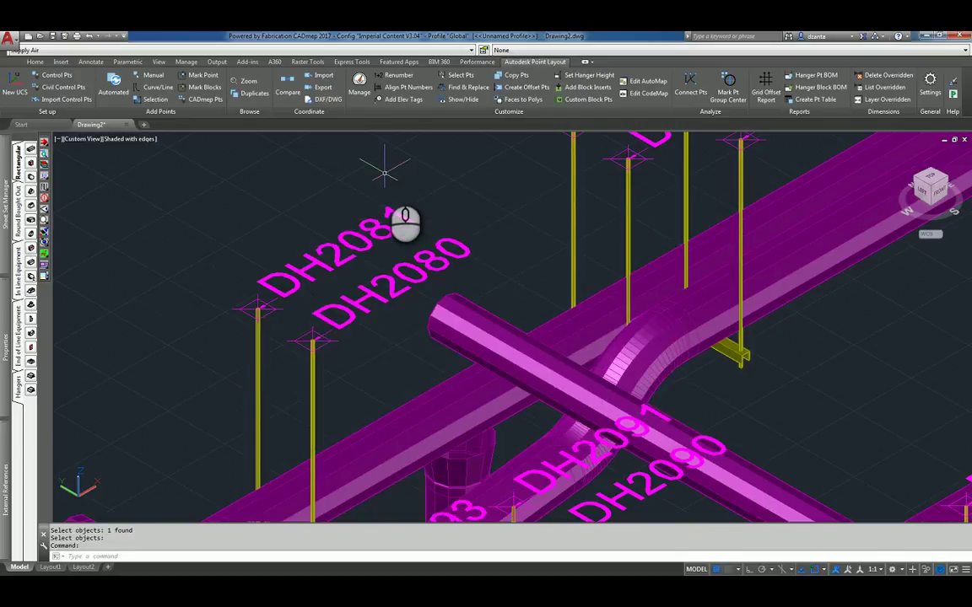
Step: Filter the point manager to DH2028, review its description, system, role, layer and coordinates, and cancel
click(363, 88)
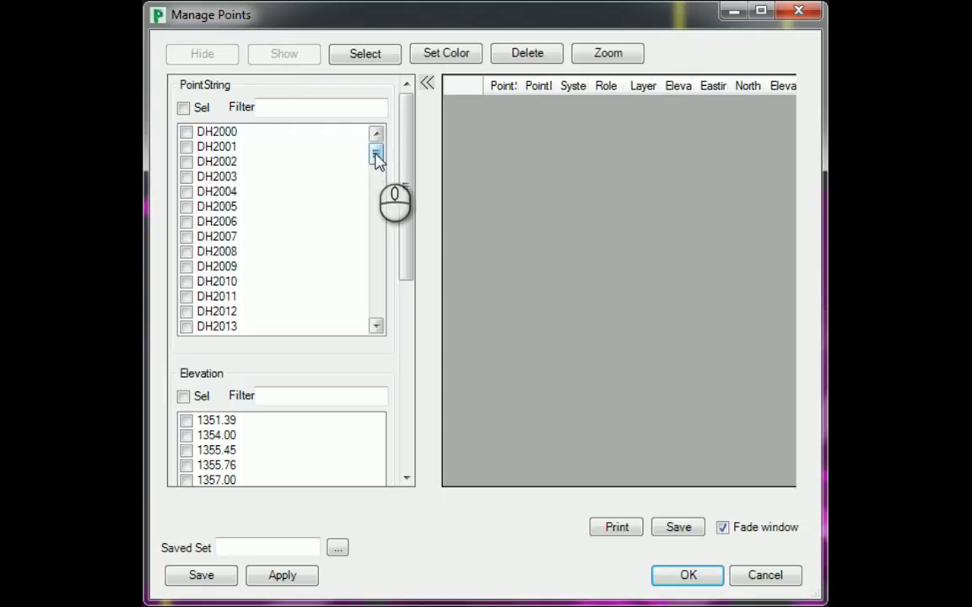
drag(375, 154, 379, 192)
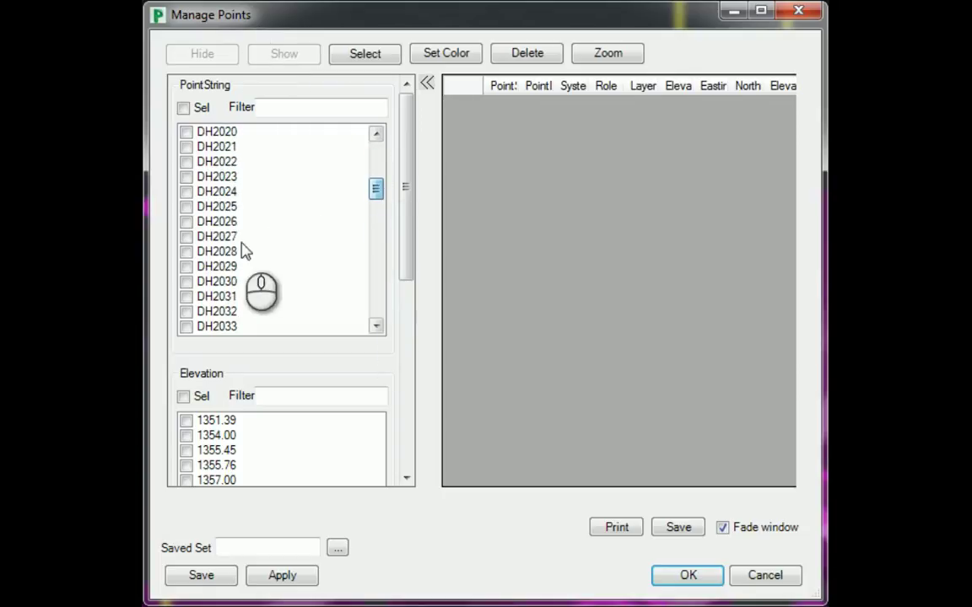
click(218, 252)
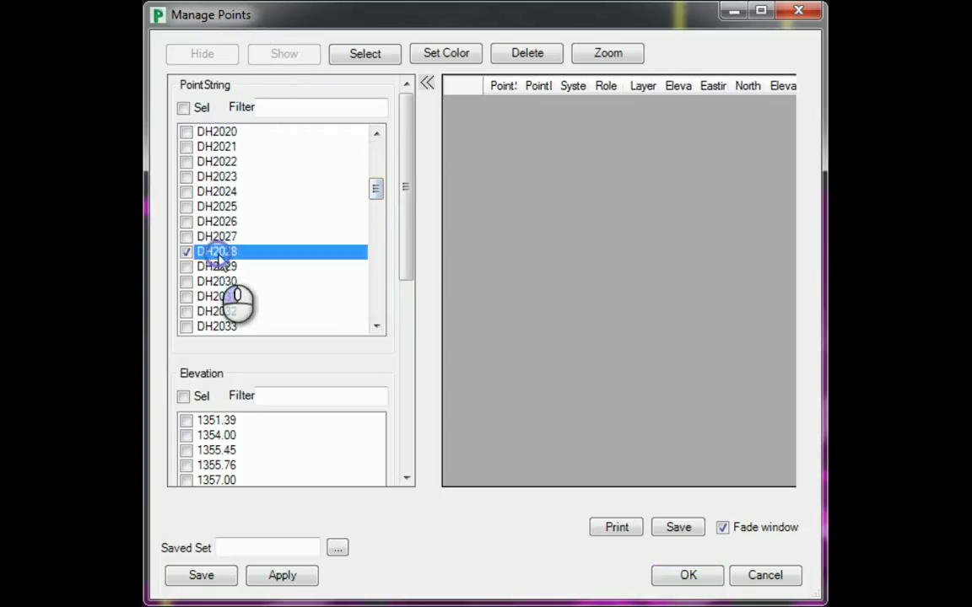
click(282, 576)
drag(821, 595, 970, 581)
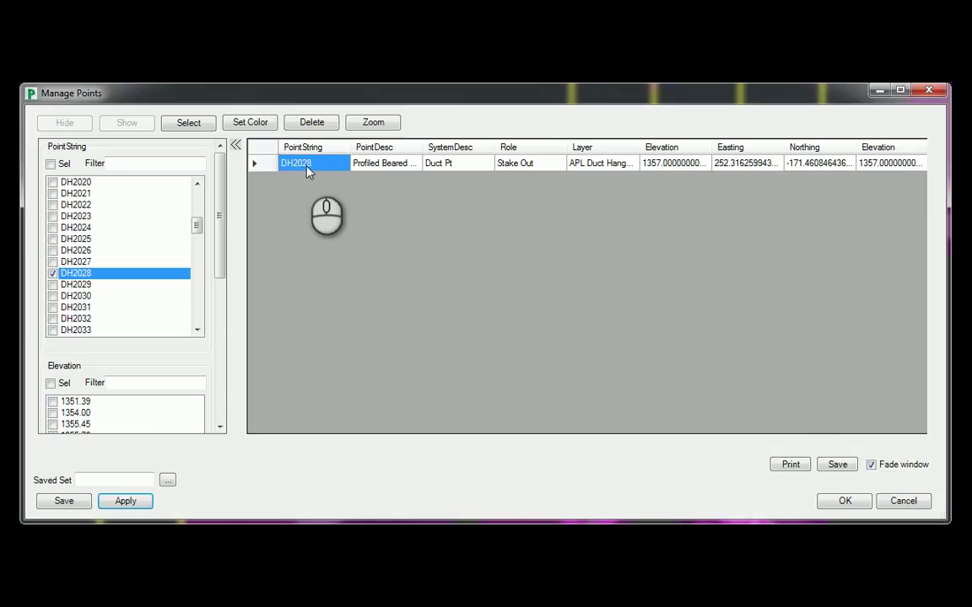
drag(421, 147, 457, 146)
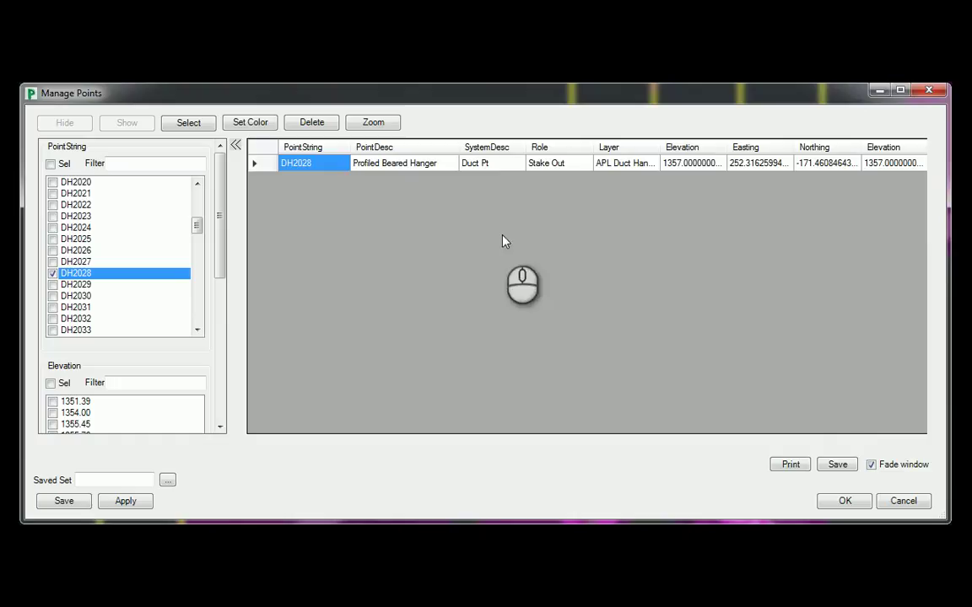
click(902, 501)
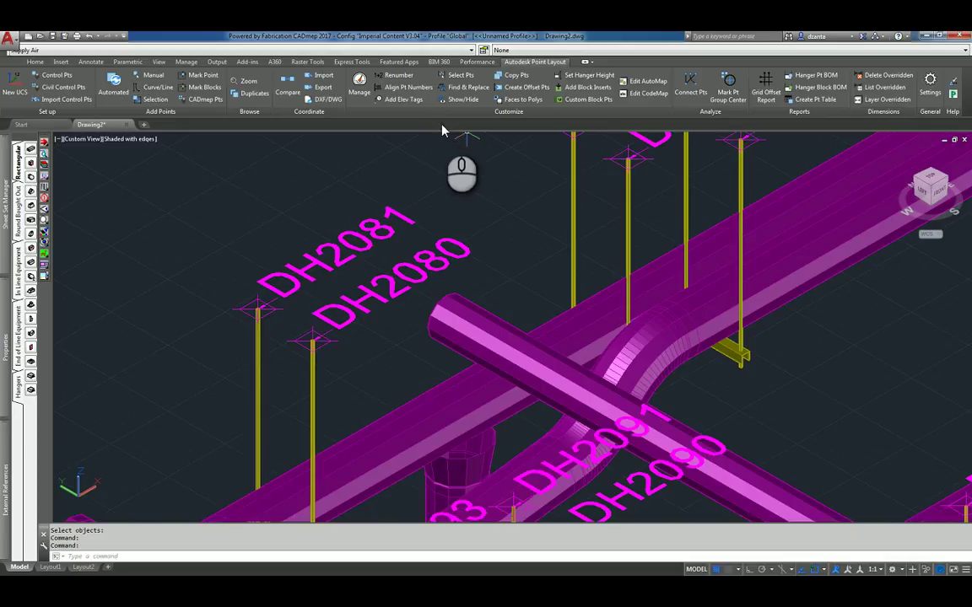
Step: Renumber all duct points starting at 2001, running from the upper left to the lower right of the layout
scroll(499, 223, down, 4)
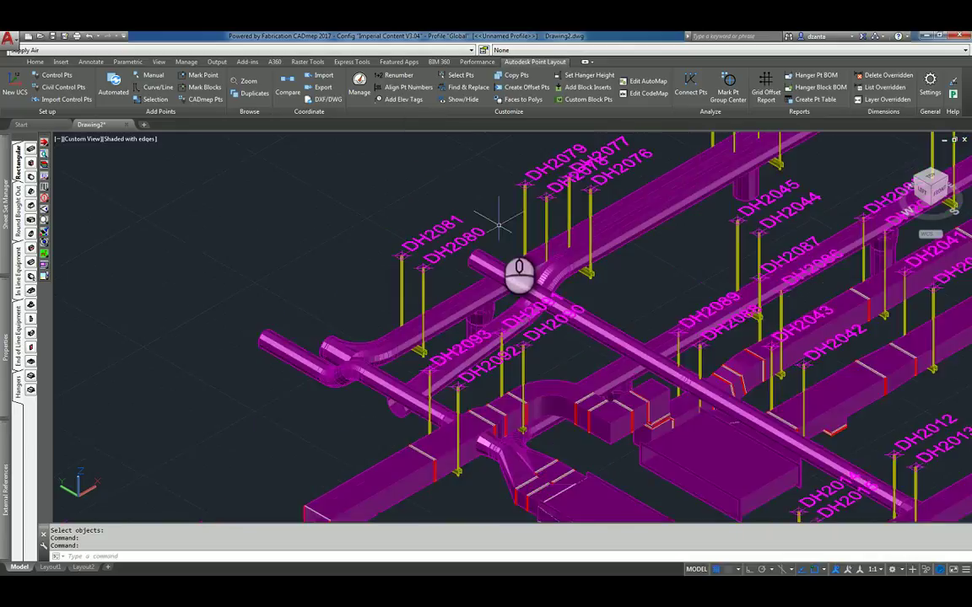
scroll(499, 225, down, 4)
scroll(615, 245, down, 2)
middle_drag(616, 246, 427, 312)
scroll(426, 312, up, 2)
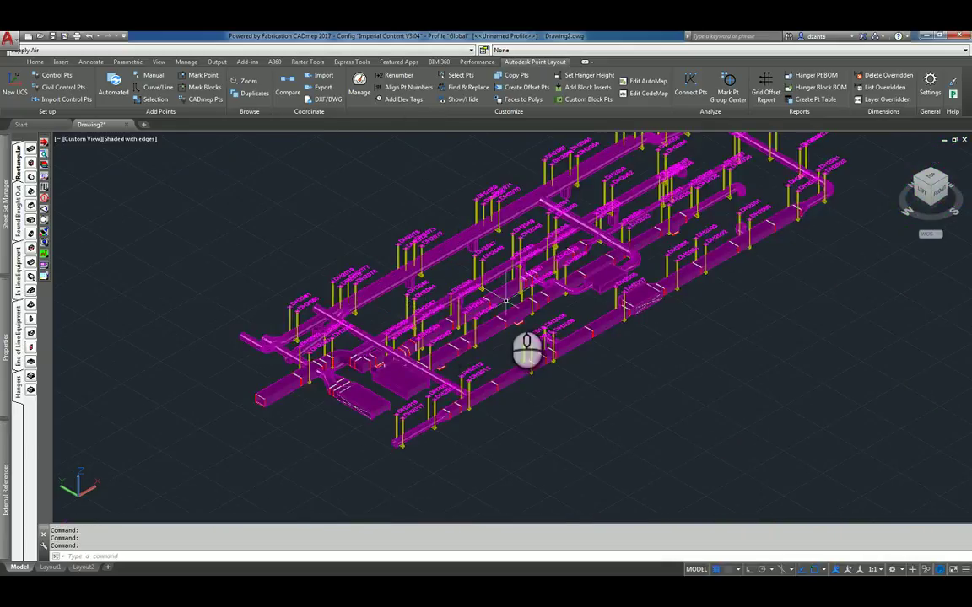
middle_drag(506, 301, 469, 359)
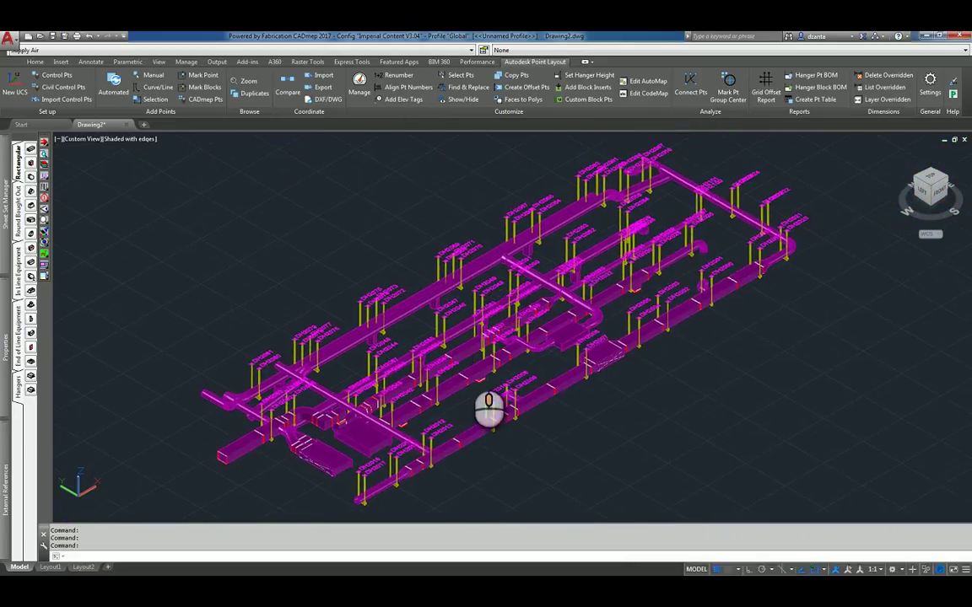
click(402, 76)
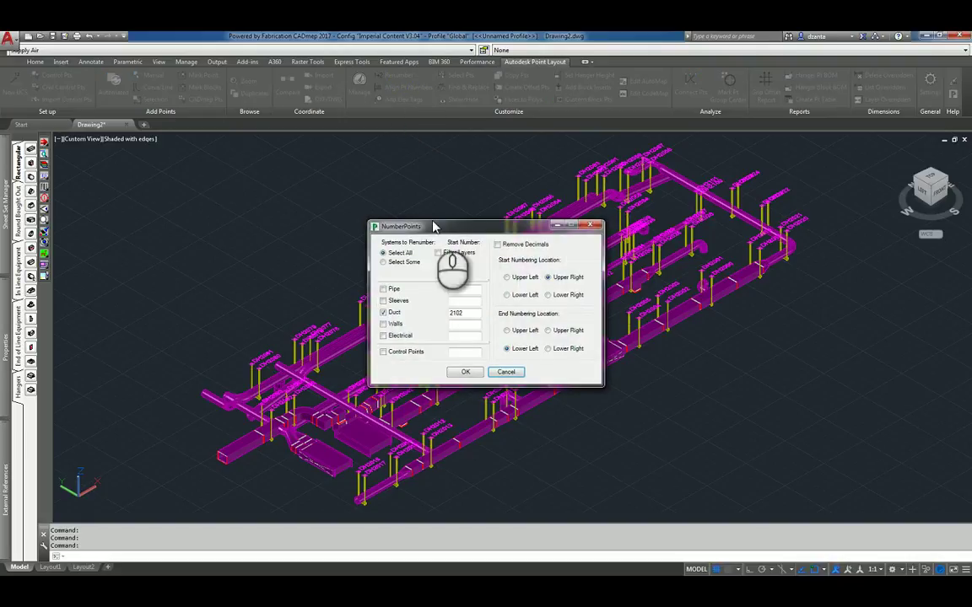
drag(432, 226, 253, 168)
click(298, 286)
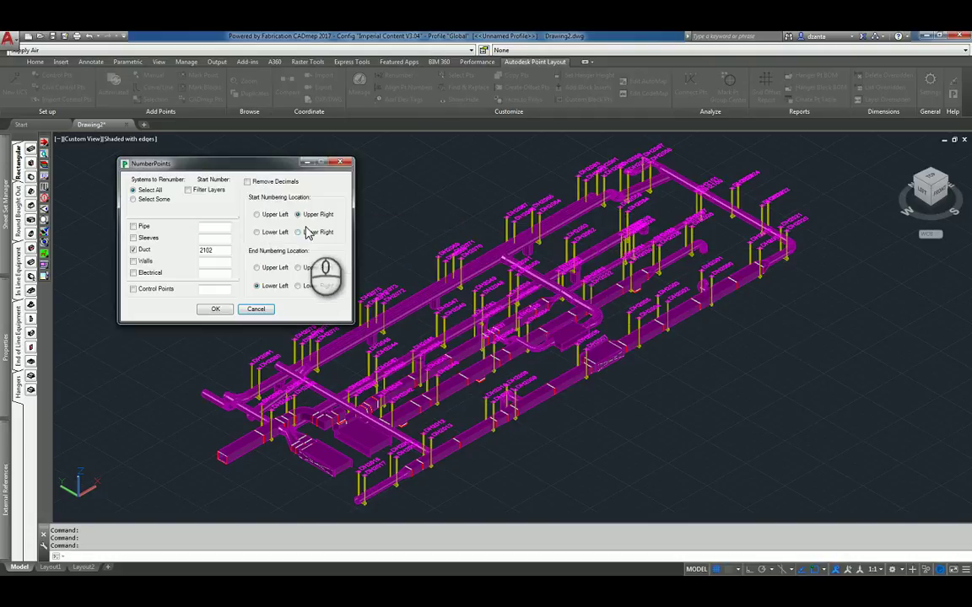
click(276, 216)
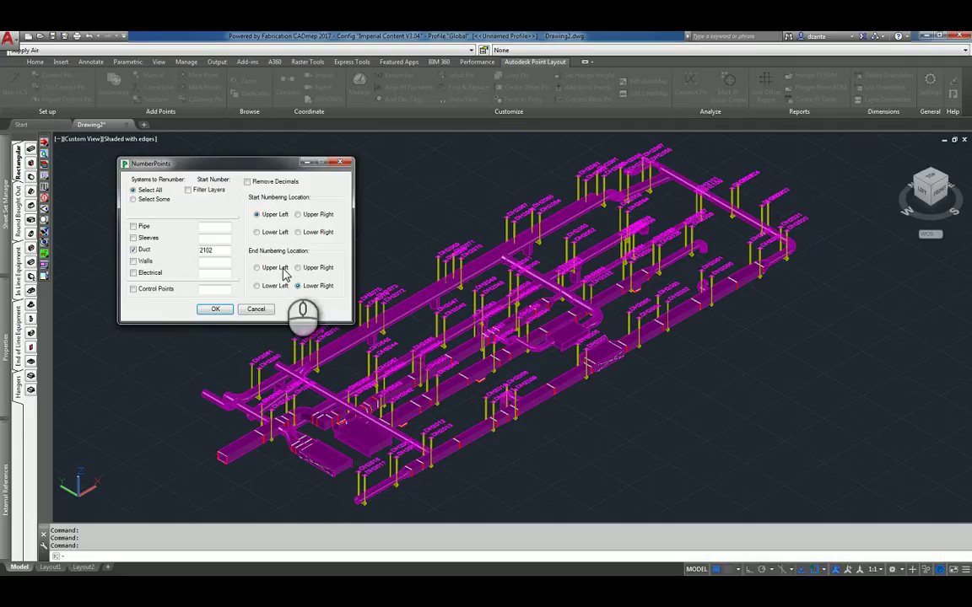
double_click(203, 252)
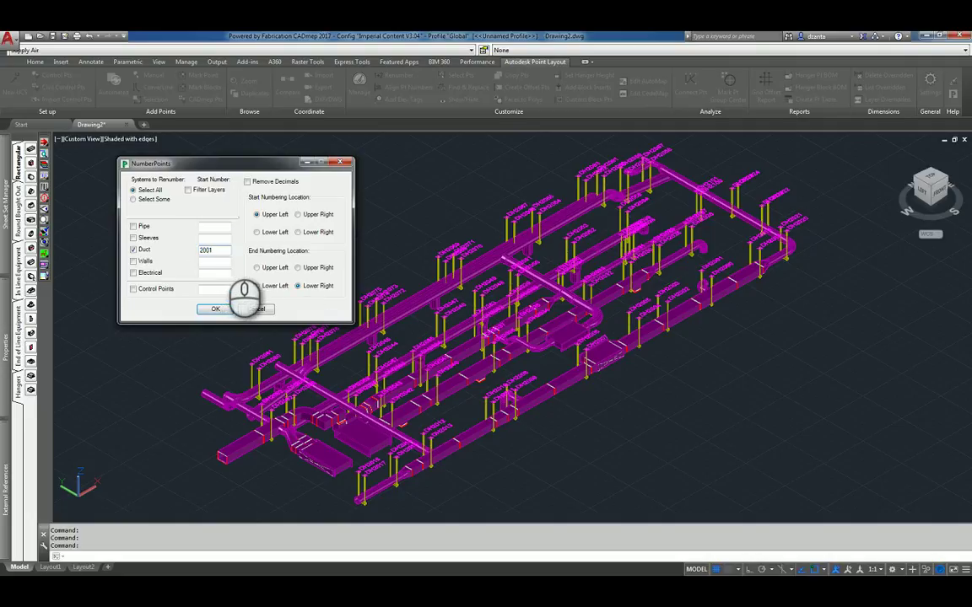
click(216, 310)
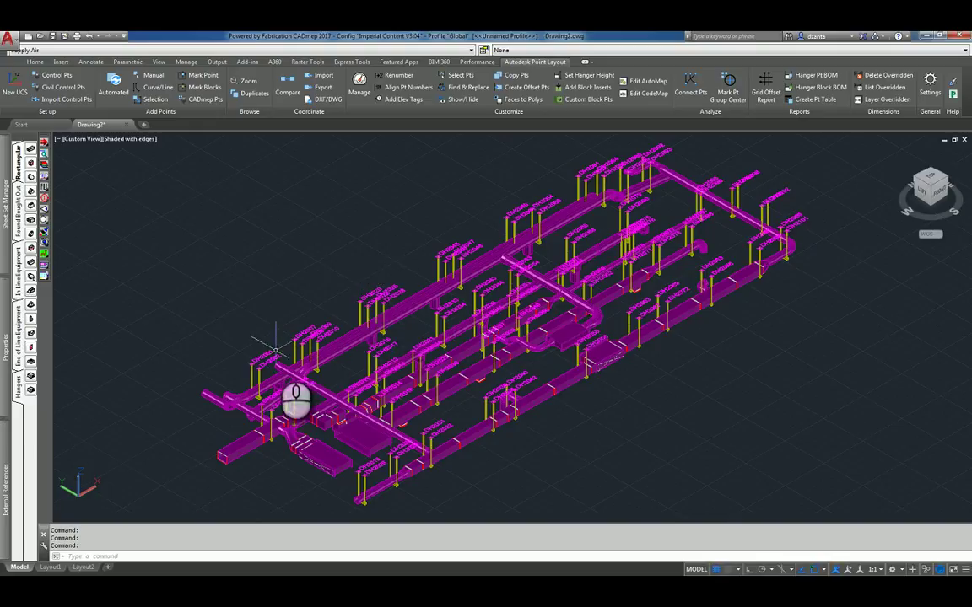
Step: Inspect the renumbered duct hanger points from DH2001 onward across the duct runs
scroll(275, 348, up, 5)
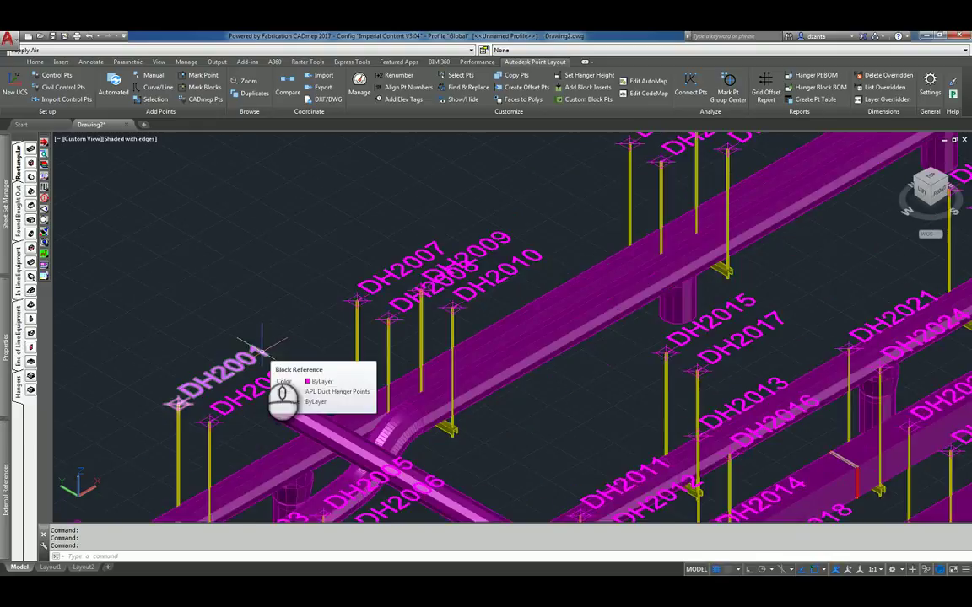
scroll(346, 380, down, 4)
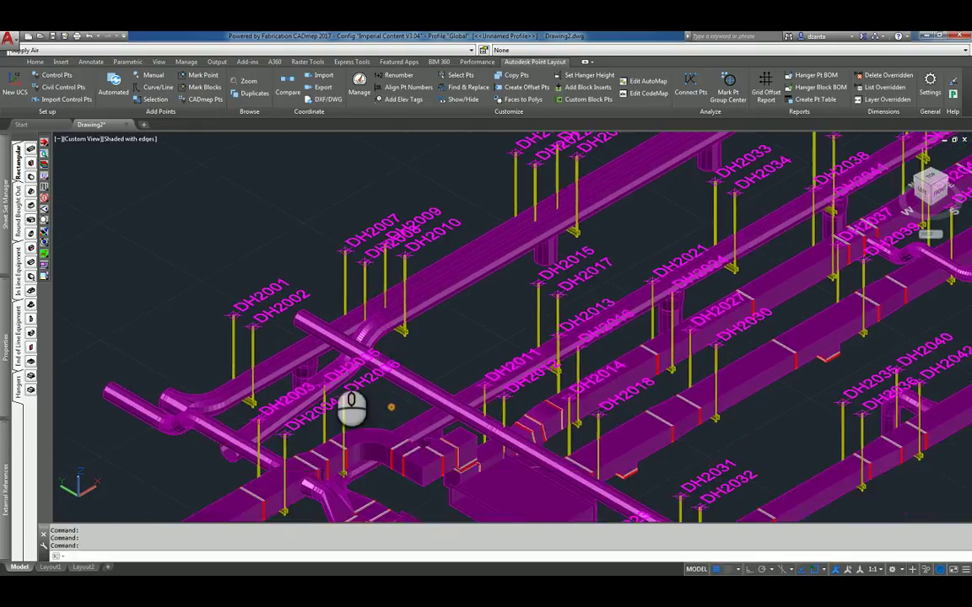
scroll(454, 422, down, 5)
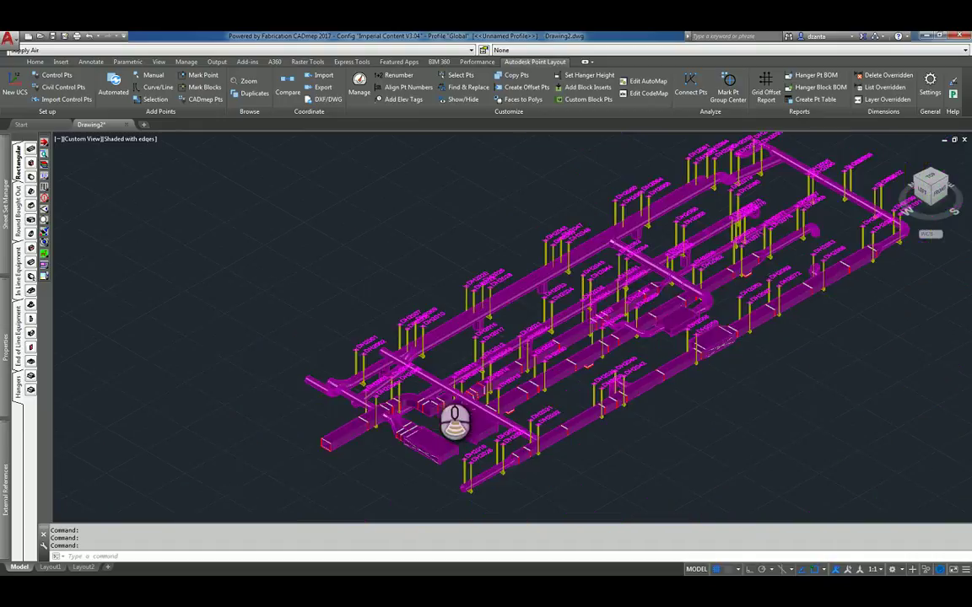
middle_drag(495, 407, 425, 423)
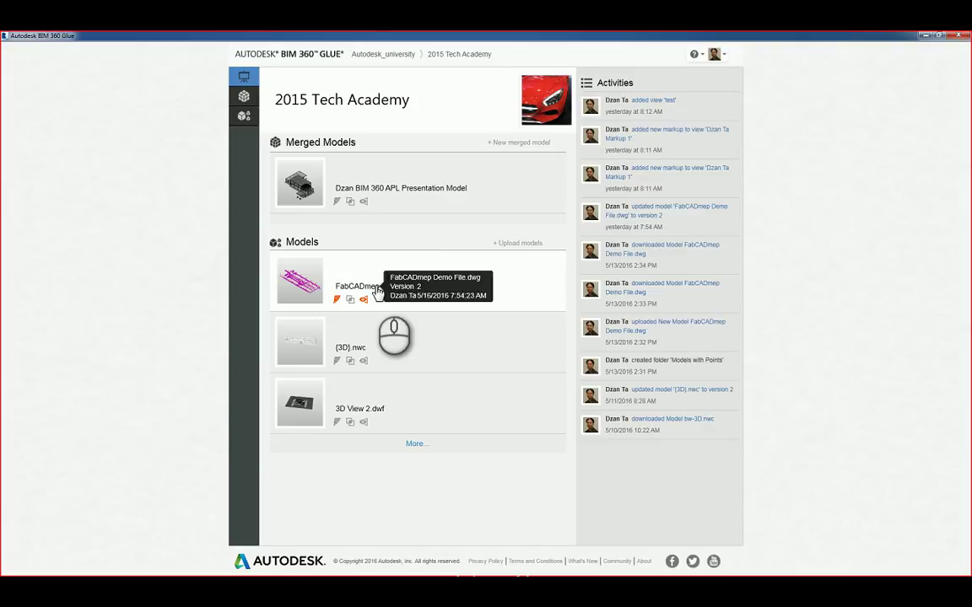
Step: In BIM 360 Glue, open the merged BIM 360 APL Presentation Model and highlight its 3D-working.dwf model
click(387, 188)
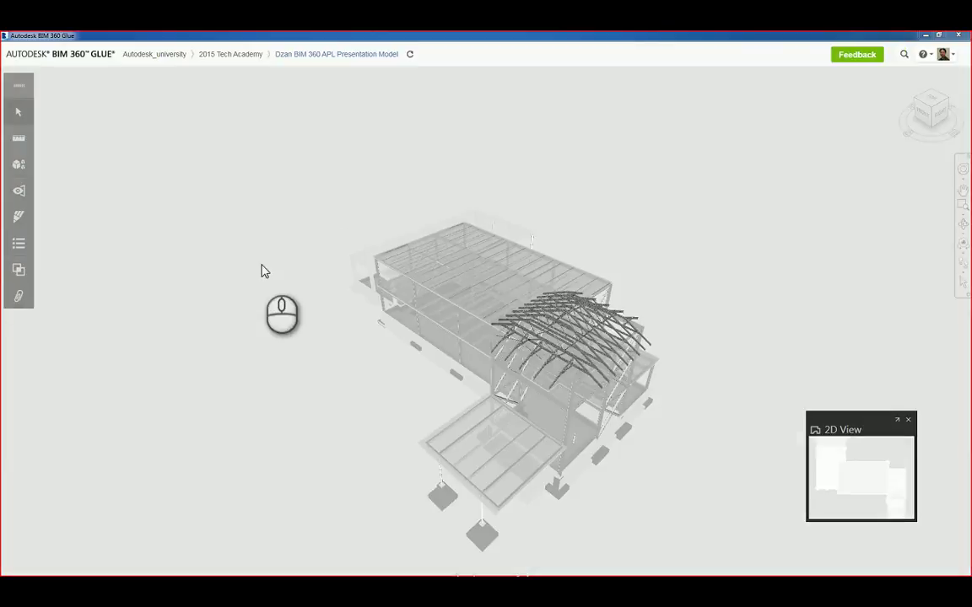
click(20, 167)
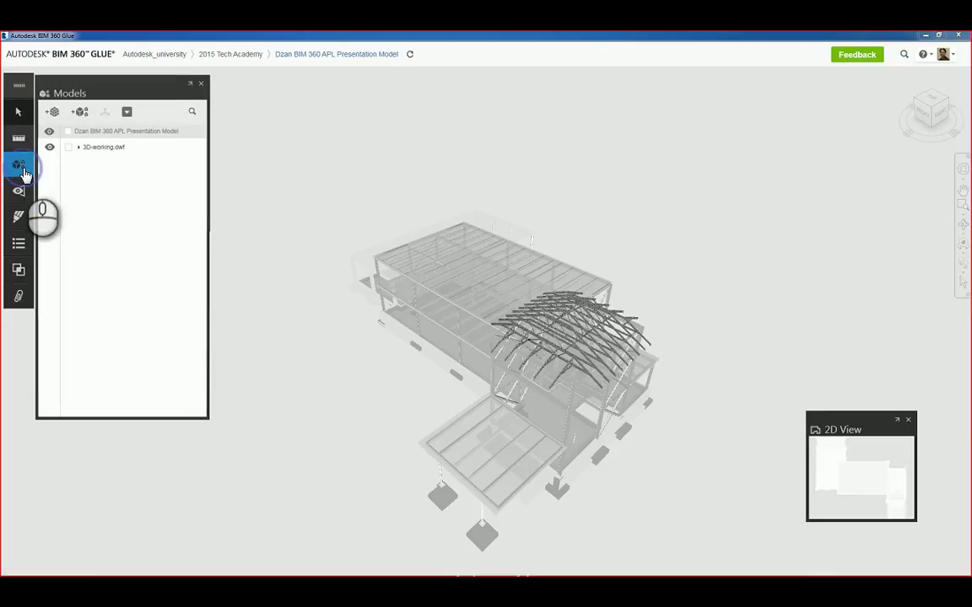
click(100, 156)
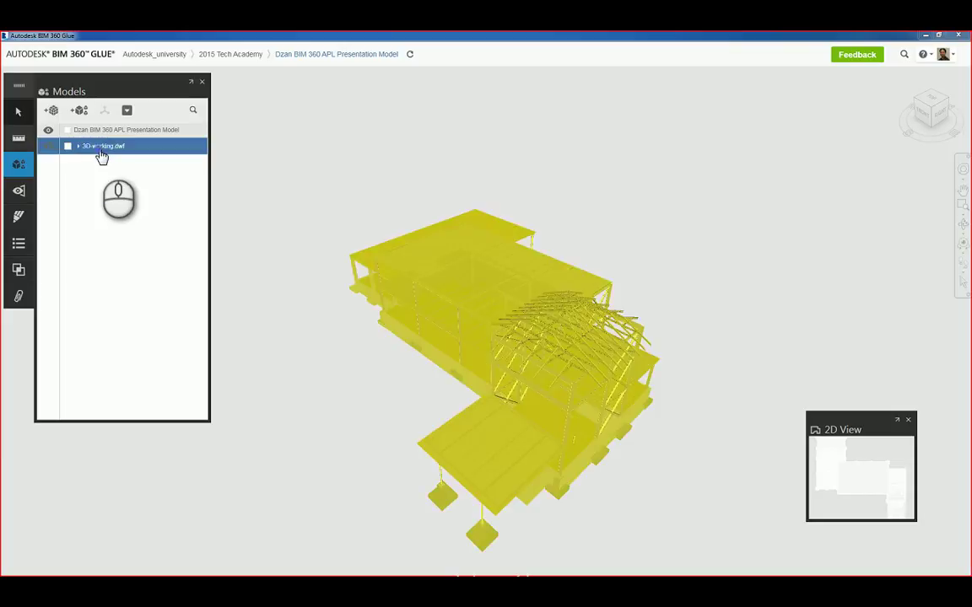
click(67, 147)
click(48, 131)
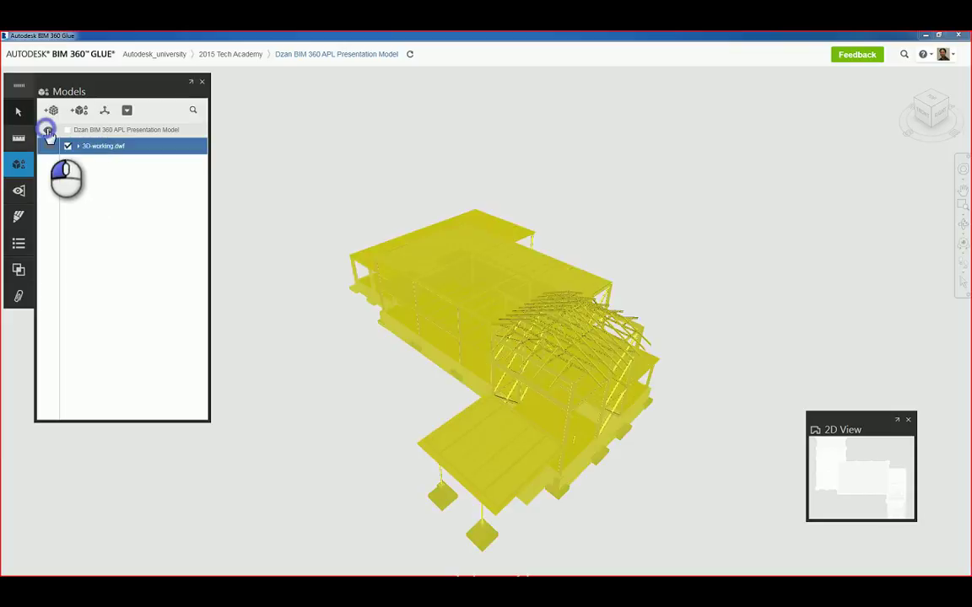
click(48, 130)
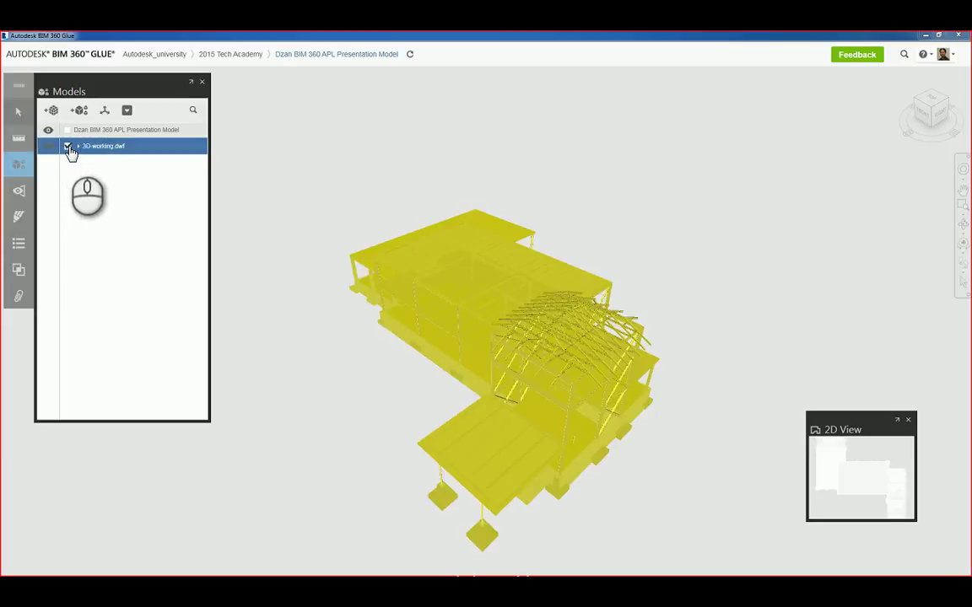
click(68, 146)
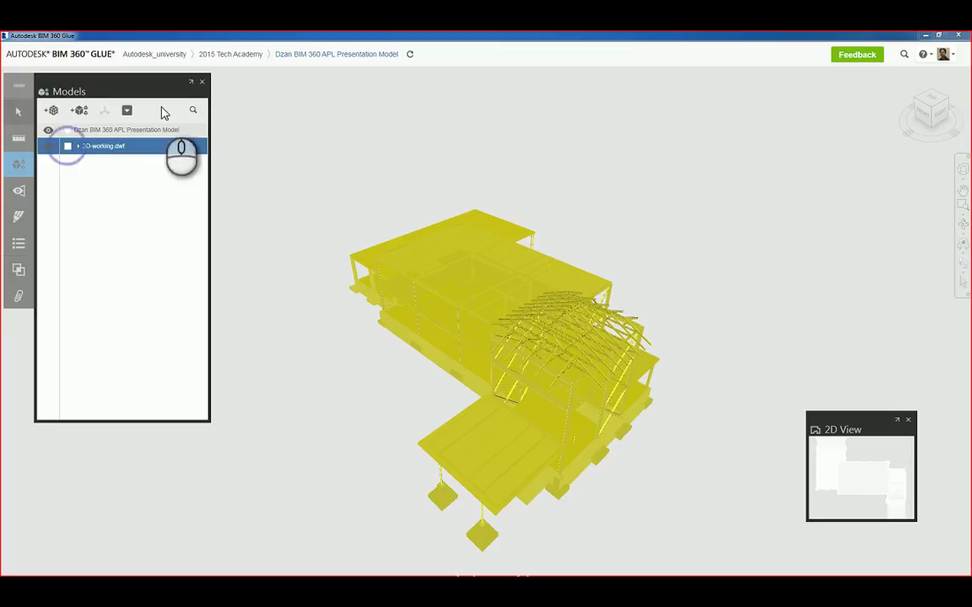
click(202, 81)
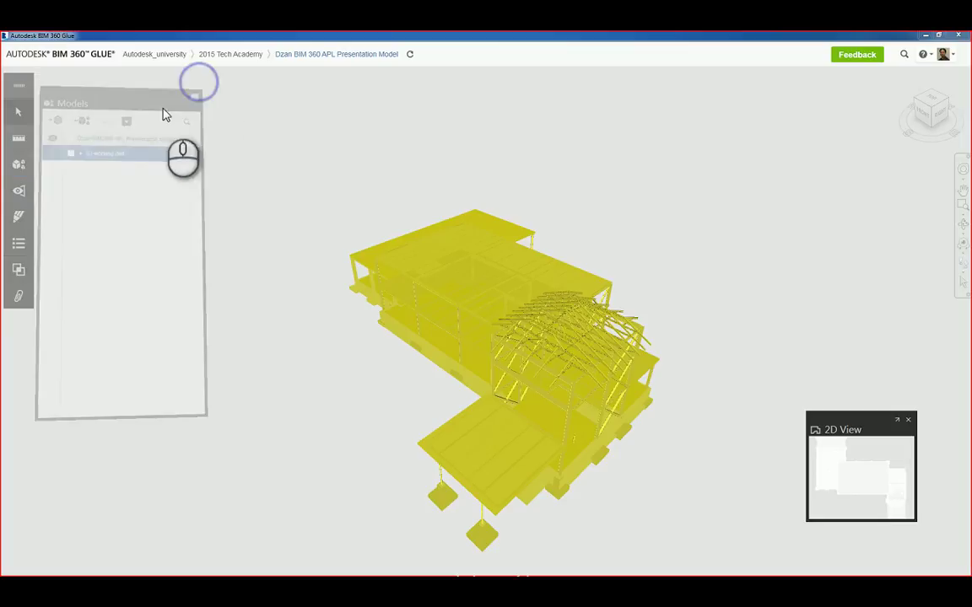
Step: Review the shared views Back Deck Area, Parapet Hip Roof Area, Isolated Footings Right Area and Main 3D View, ending on Parapet Hip Roof Area
click(28, 189)
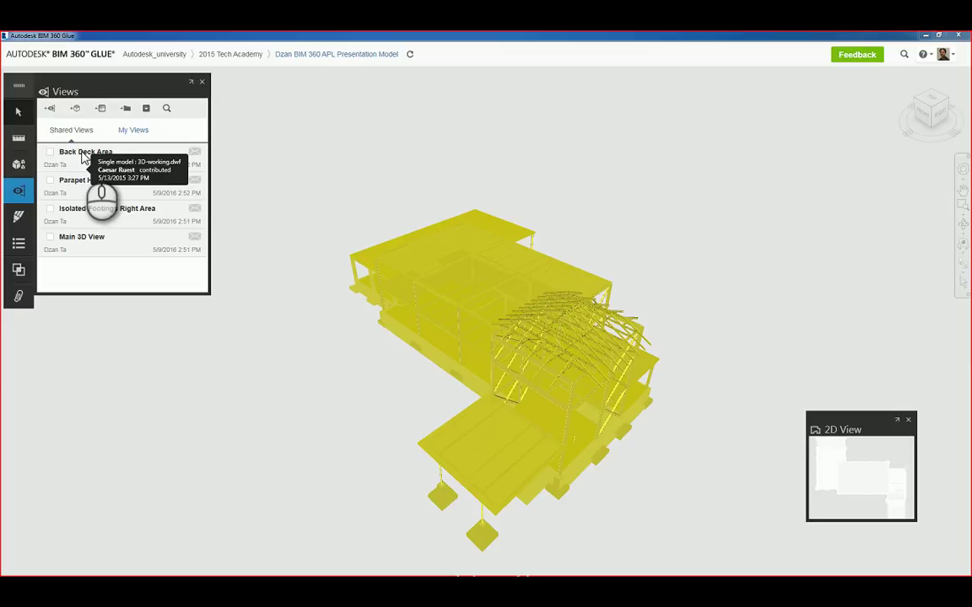
click(85, 154)
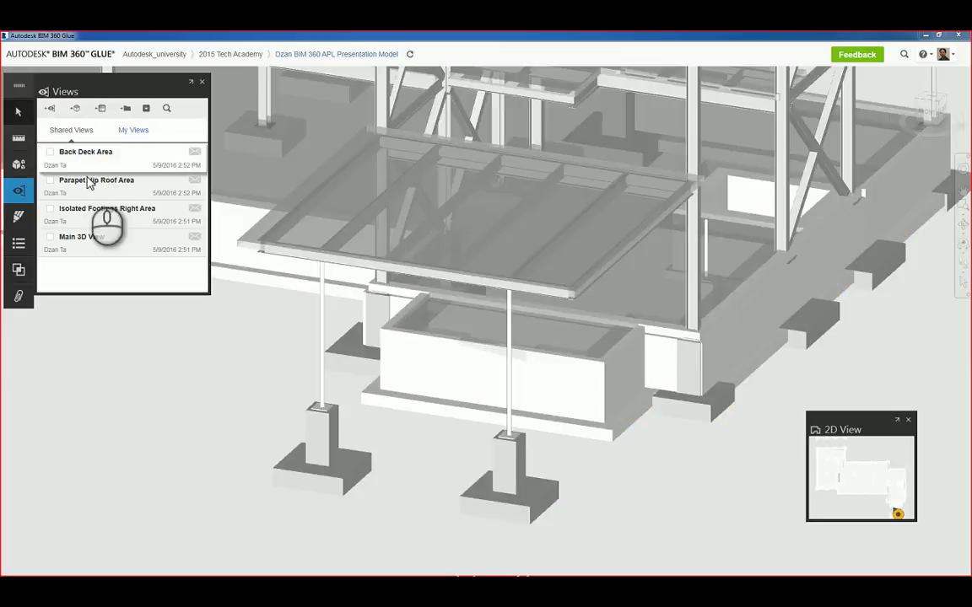
click(89, 182)
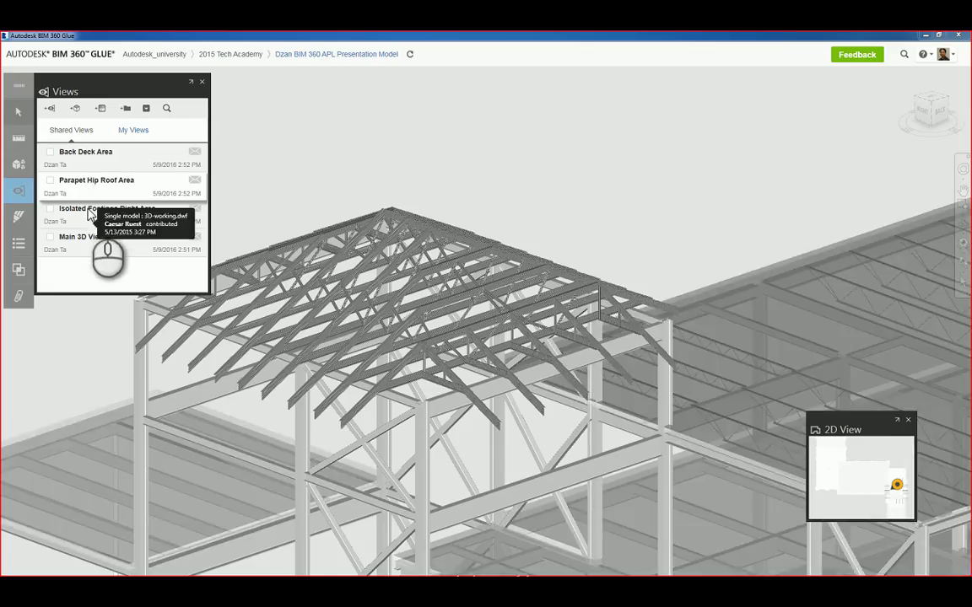
click(90, 211)
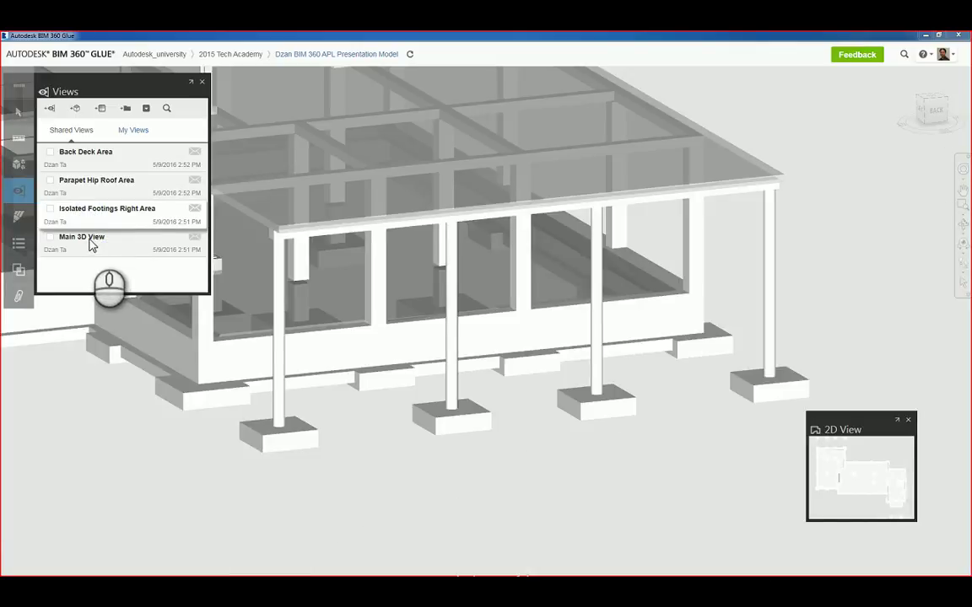
click(91, 243)
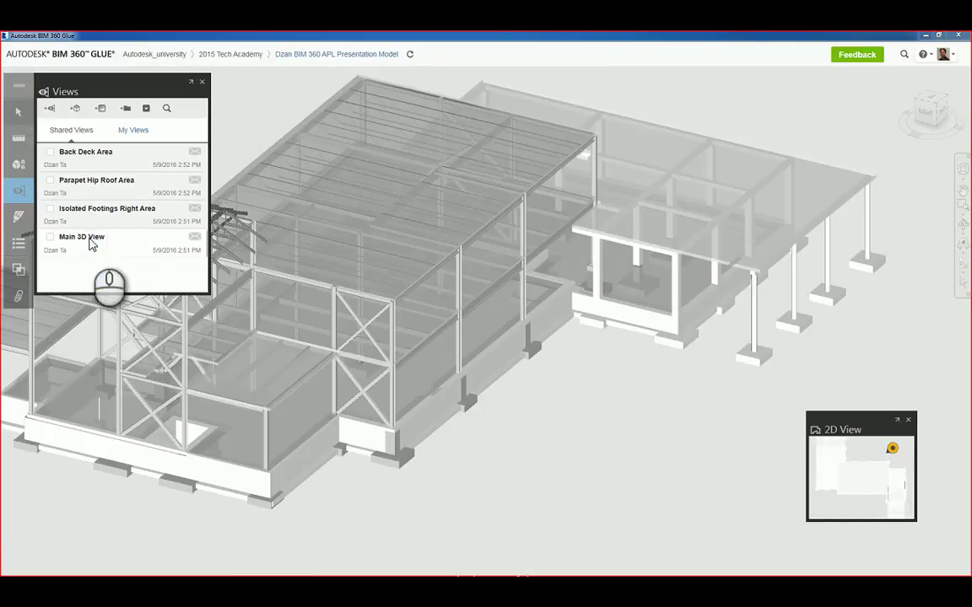
click(98, 184)
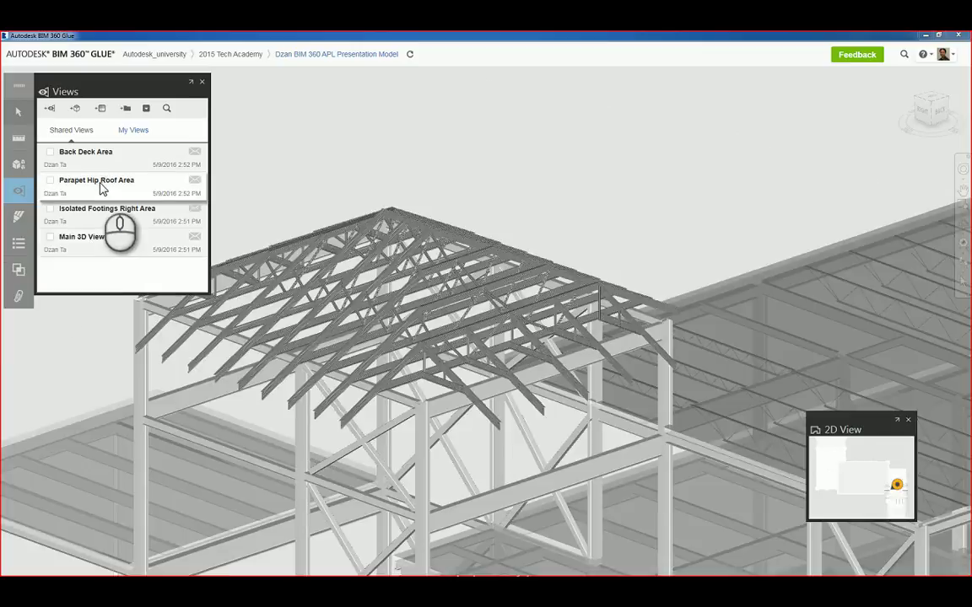
Step: Start a new markup on the Parapet Hip Roof Area view and circle the roof corner connection above the column in red
click(24, 220)
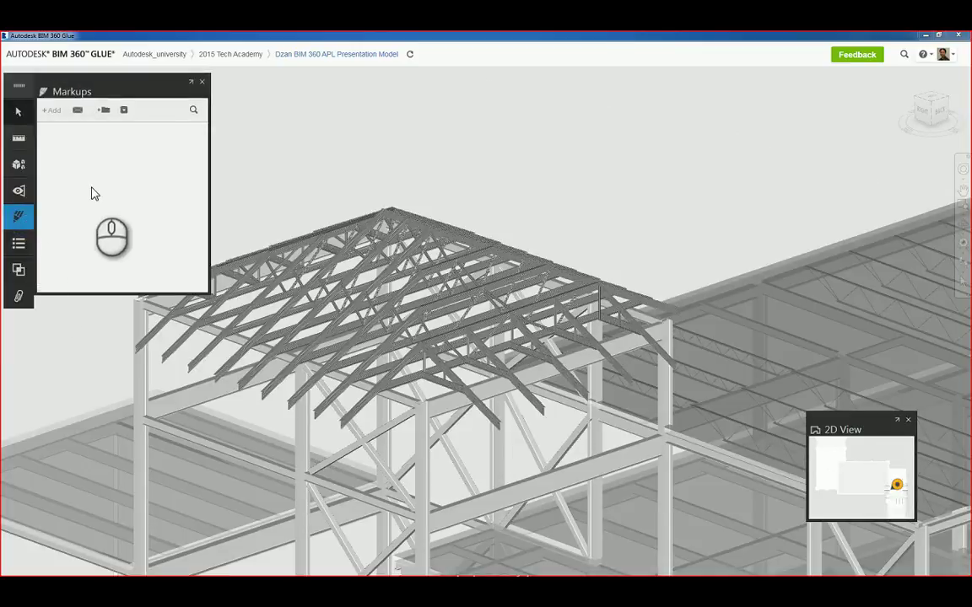
click(51, 110)
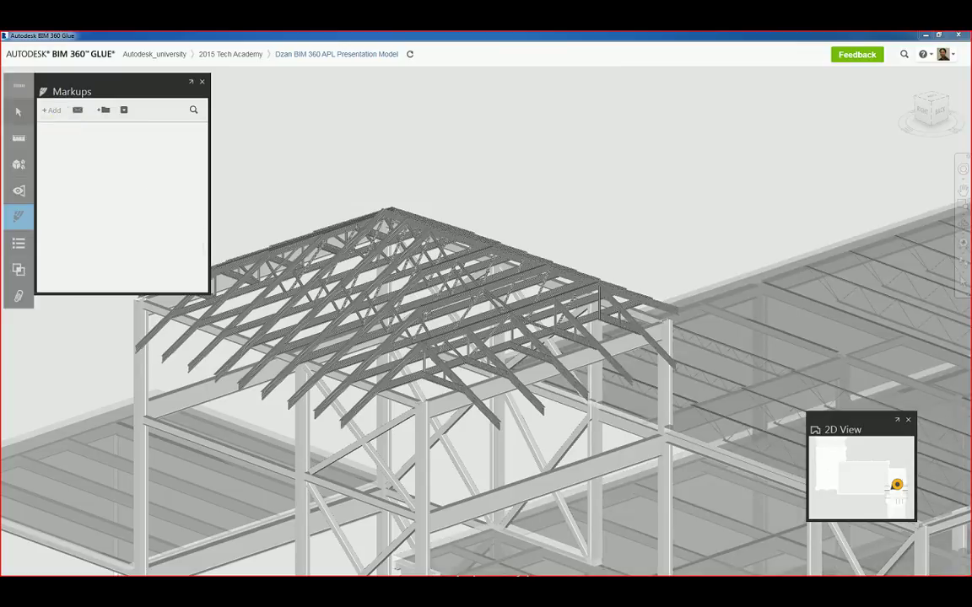
drag(760, 277, 555, 541)
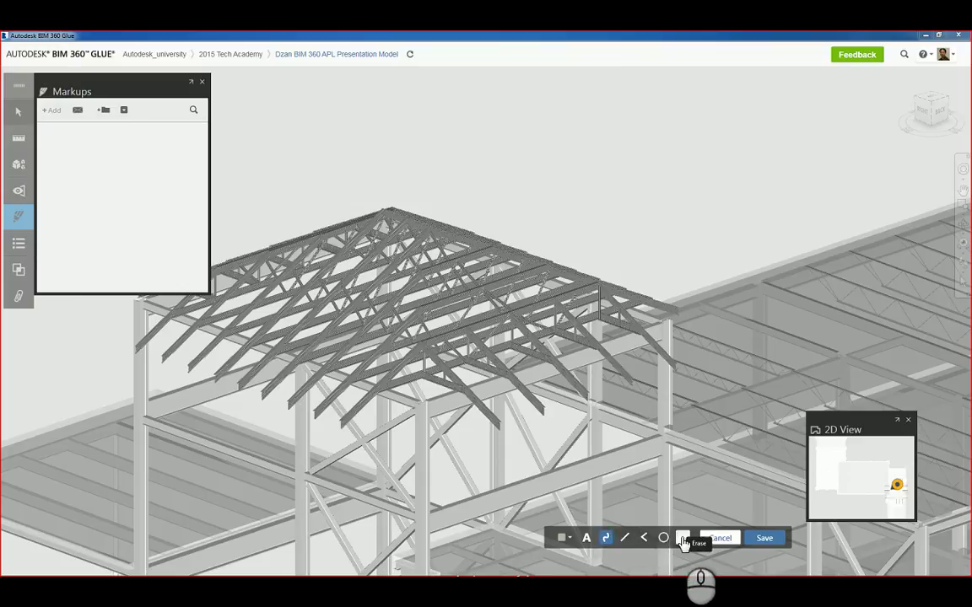
click(565, 538)
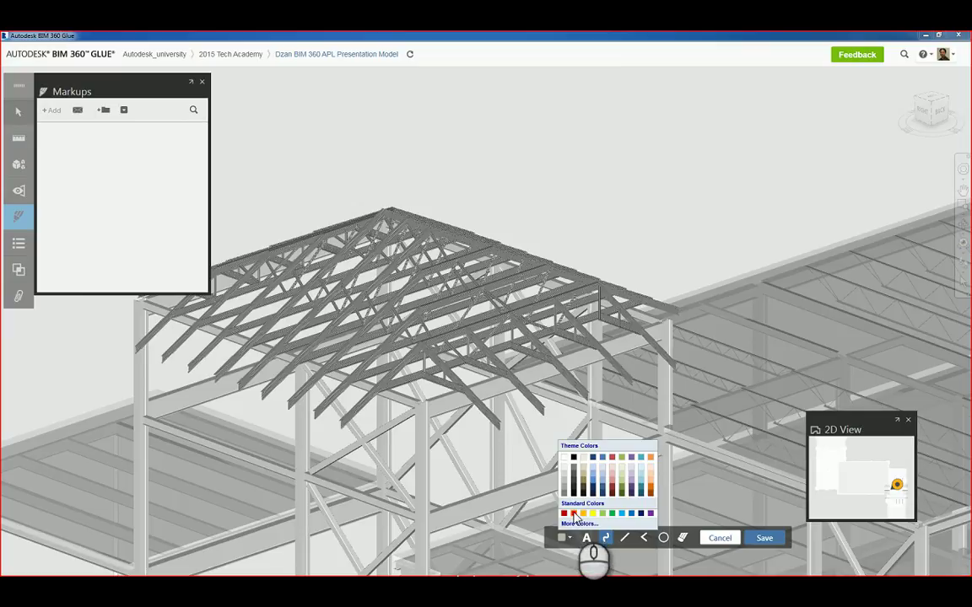
click(574, 513)
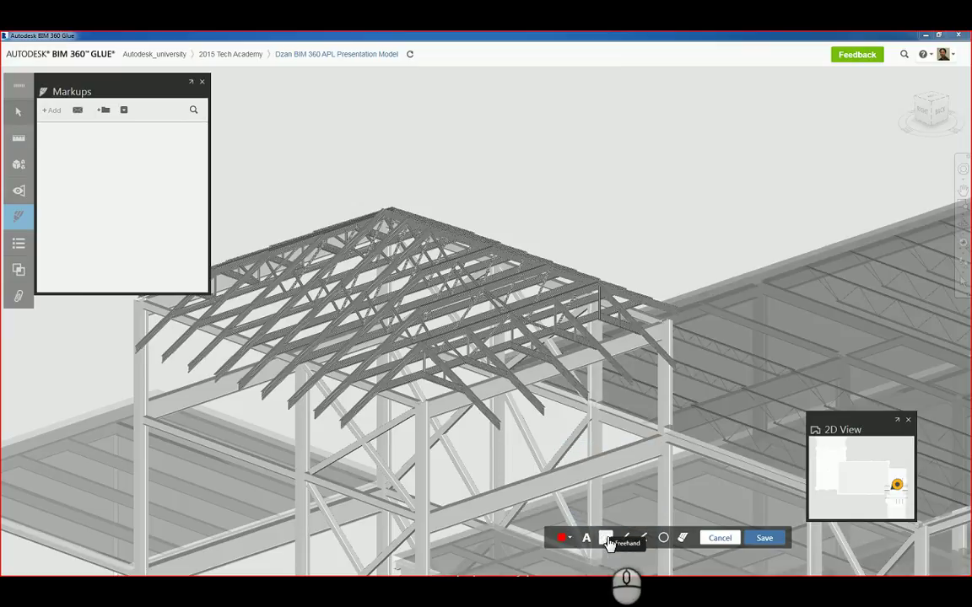
click(664, 539)
drag(632, 284, 702, 377)
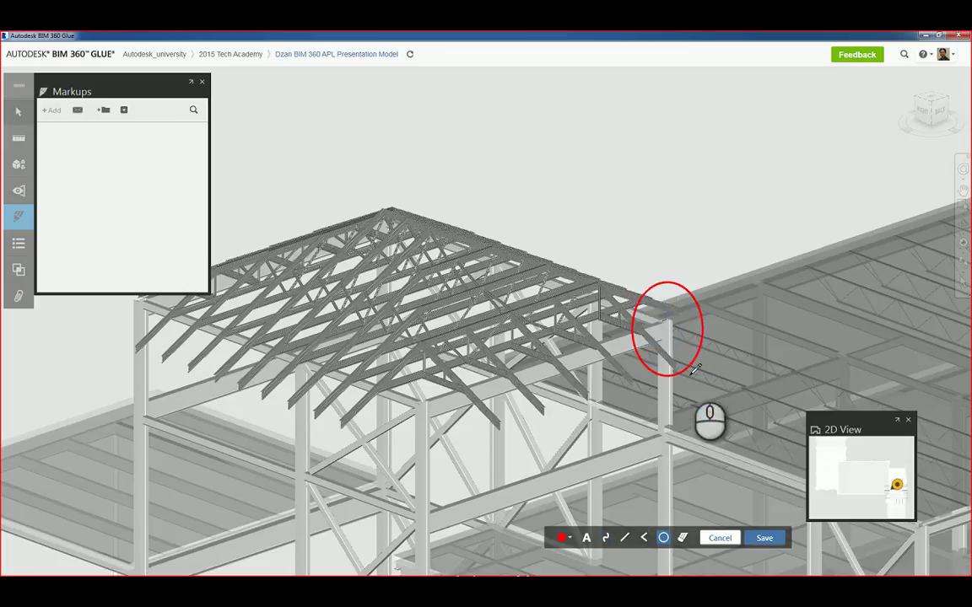
Step: Add a leader line above the circle with the text "Verify Connection being use", and save the markup
click(624, 538)
drag(646, 288, 650, 236)
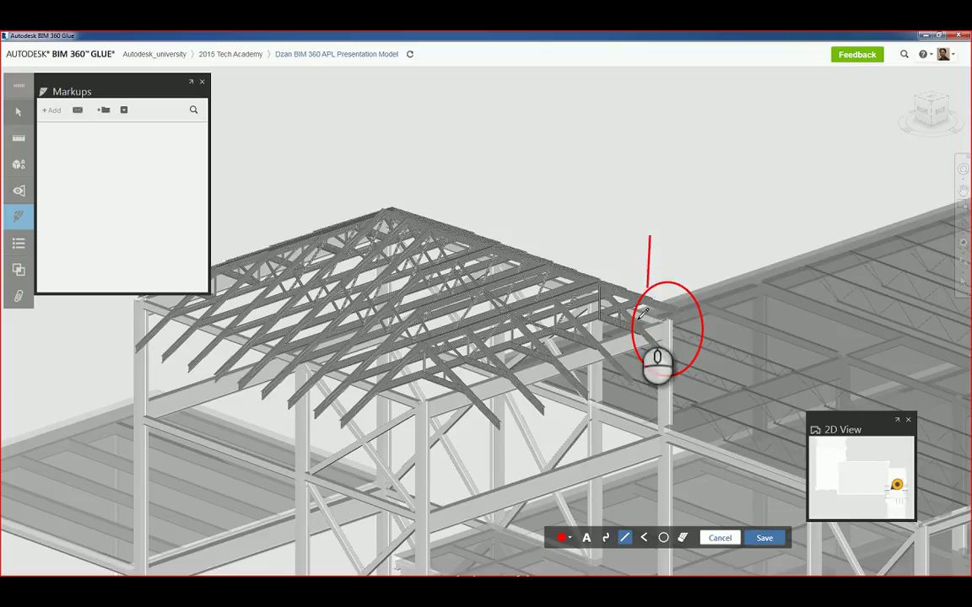
click(586, 538)
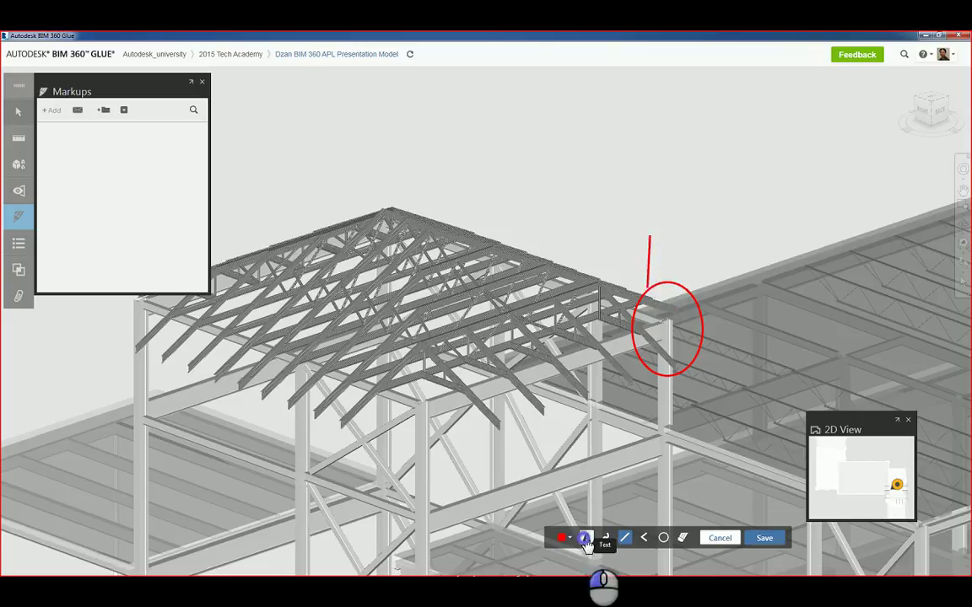
click(620, 199)
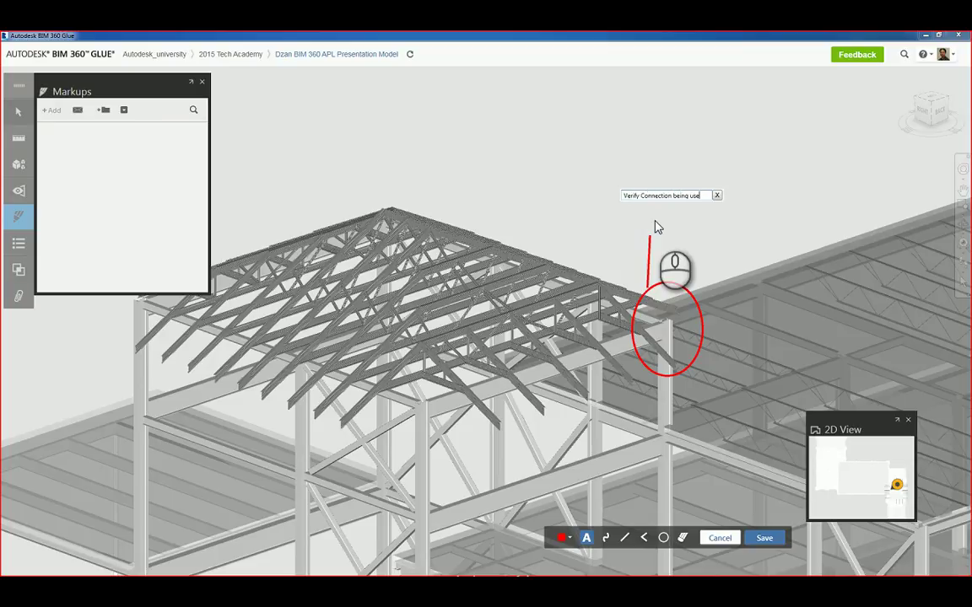
click(657, 220)
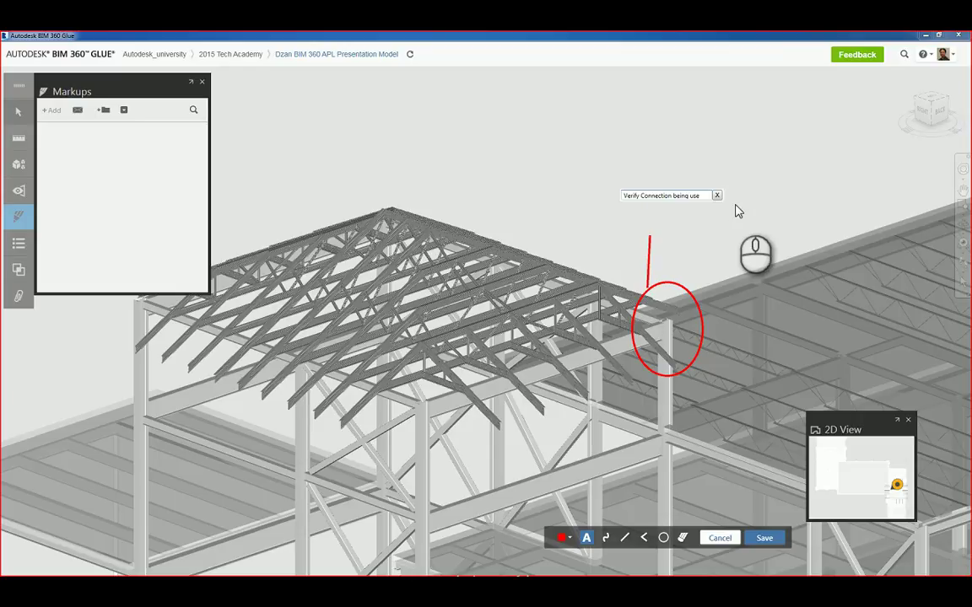
click(762, 542)
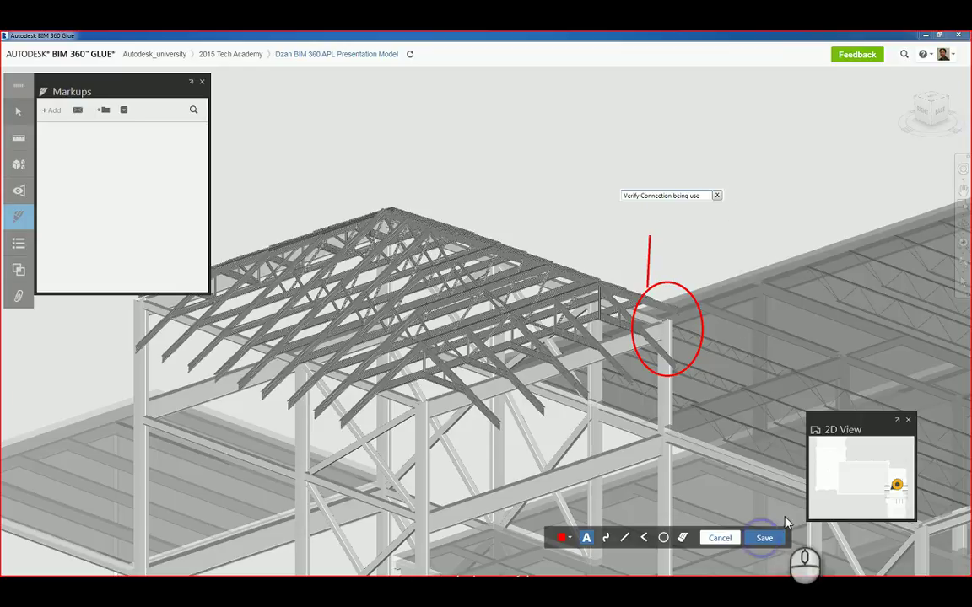
key(Return)
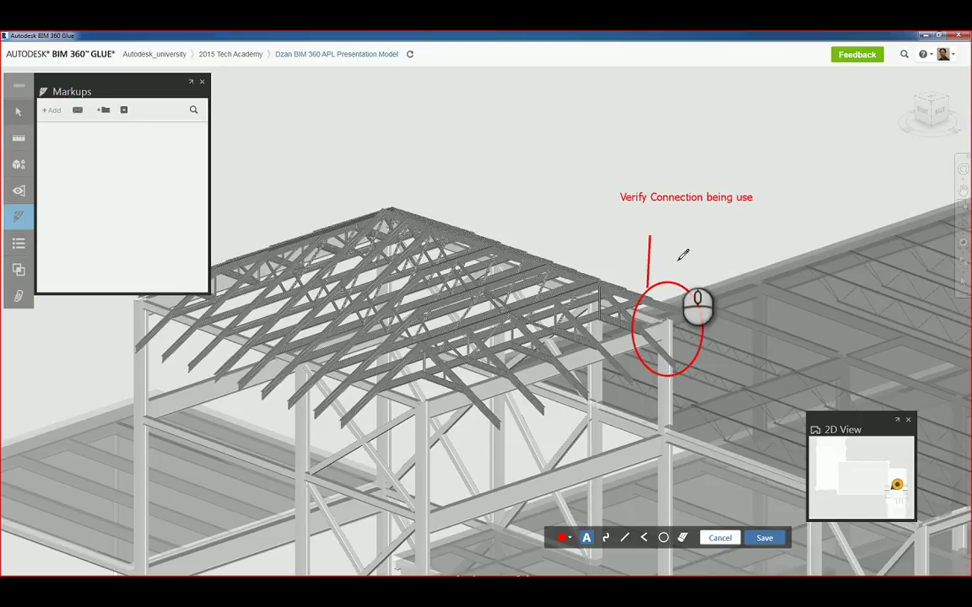
click(764, 539)
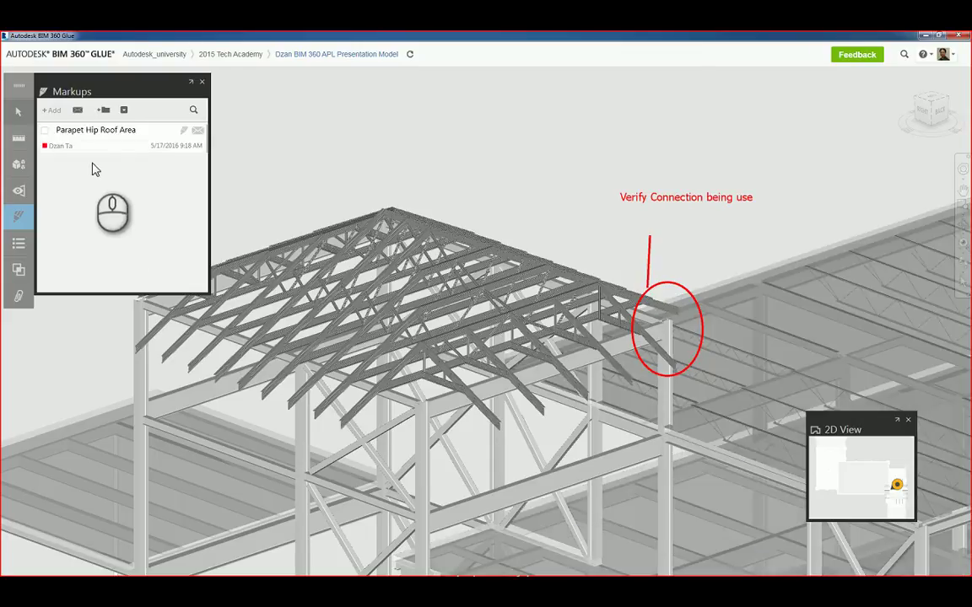
Step: Check the presentation model's activities, then open FabCADmep Demo File.dwg from the 2015 Tech Academy project
click(22, 245)
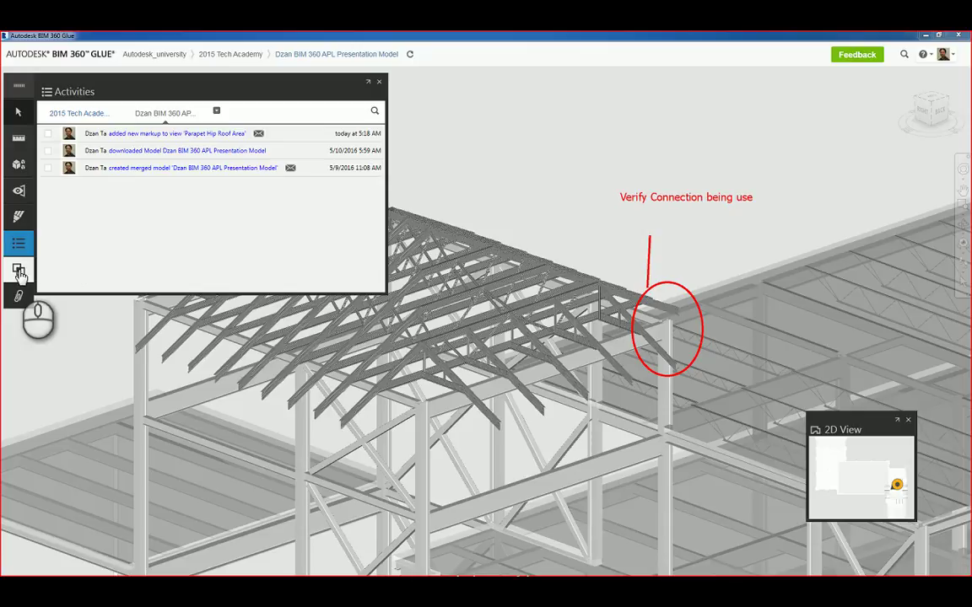
click(228, 54)
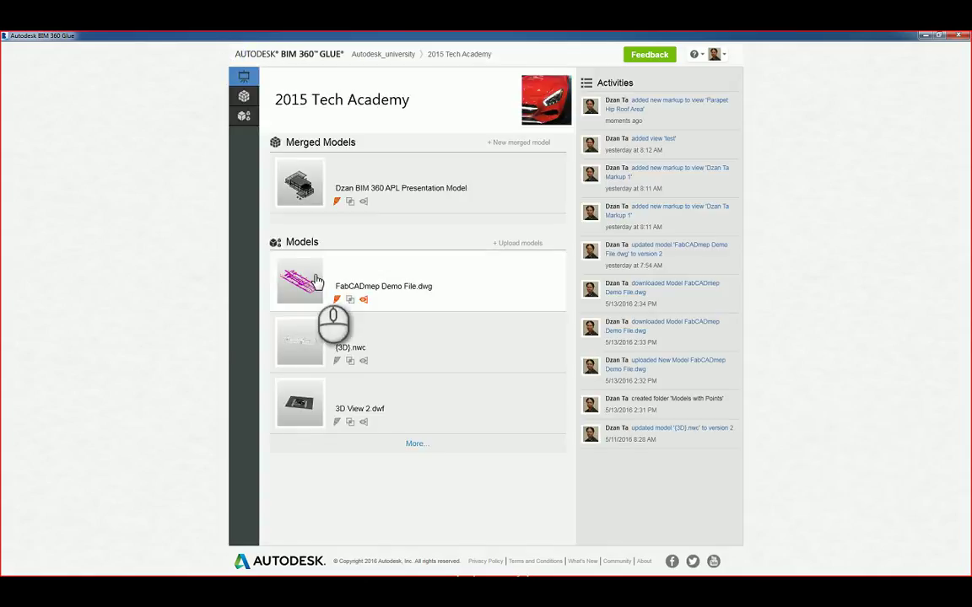
click(393, 286)
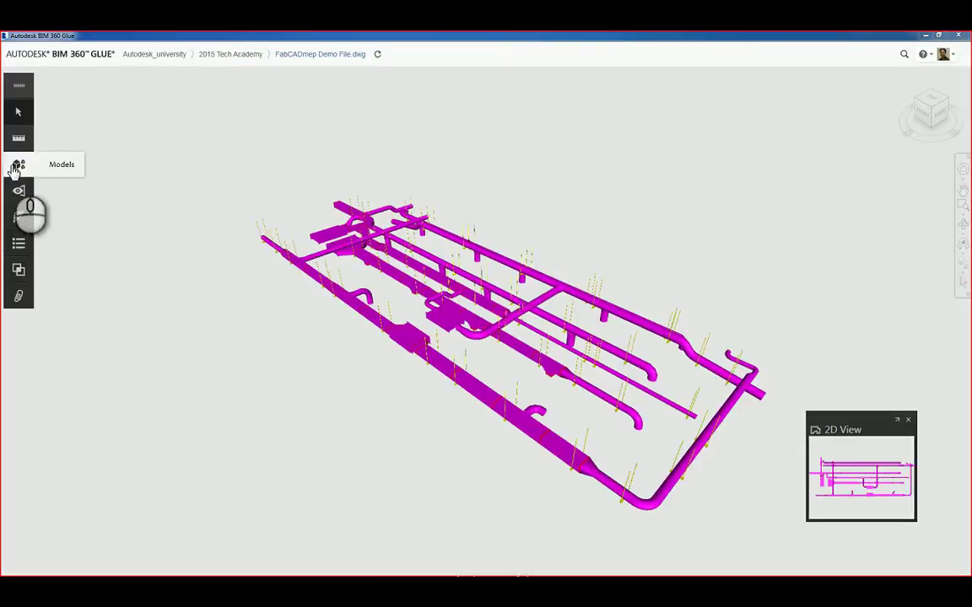
Step: Review the FabCADmep model's shared views, its model list with the visibility toggle, and its activity history
click(19, 194)
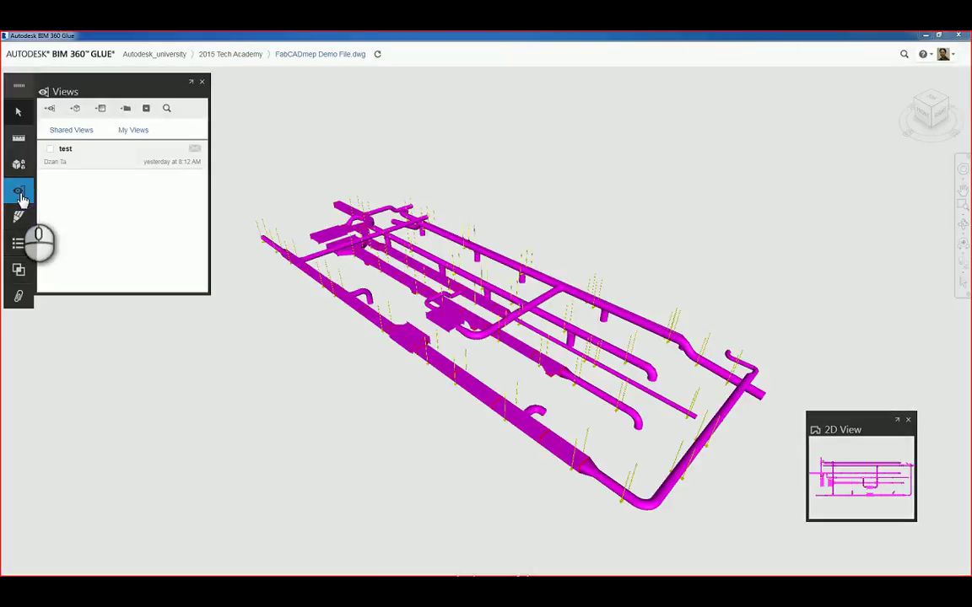
click(202, 81)
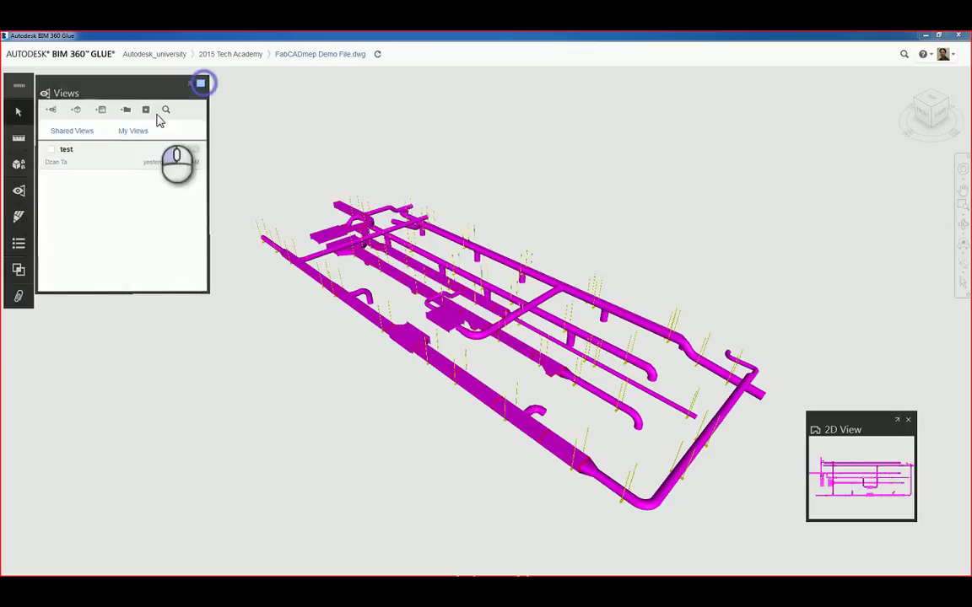
click(23, 167)
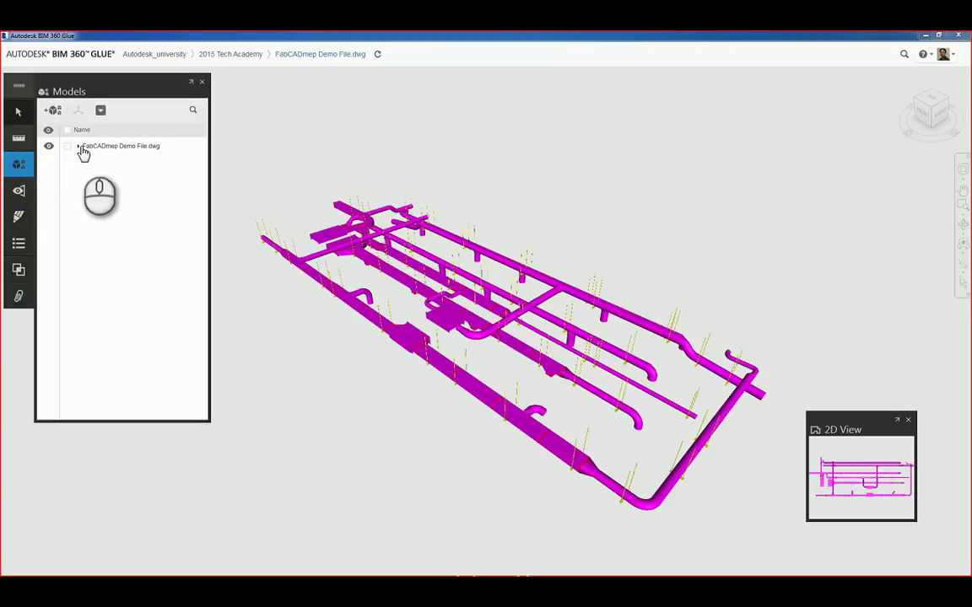
click(68, 147)
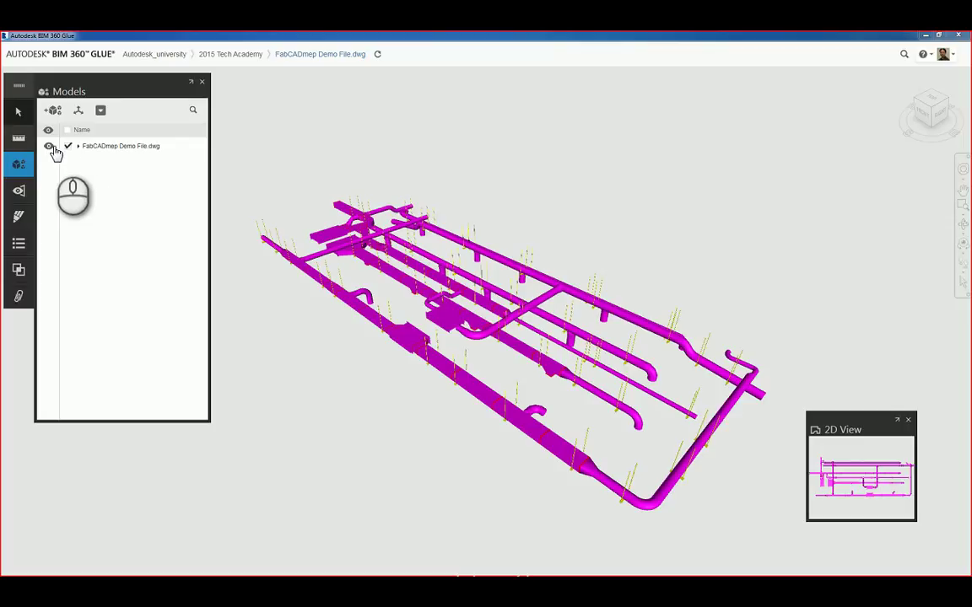
click(49, 147)
click(49, 147)
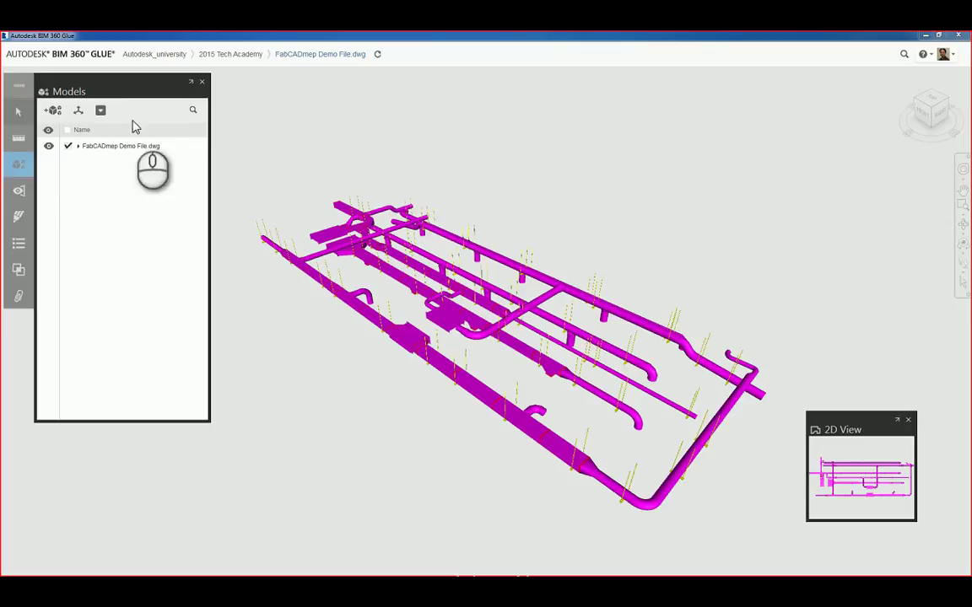
click(202, 81)
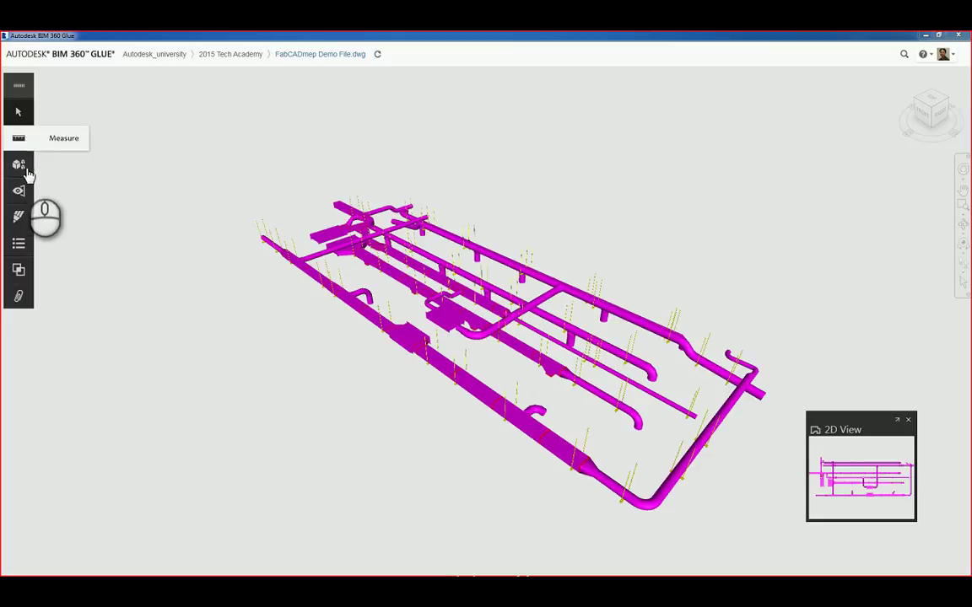
click(20, 243)
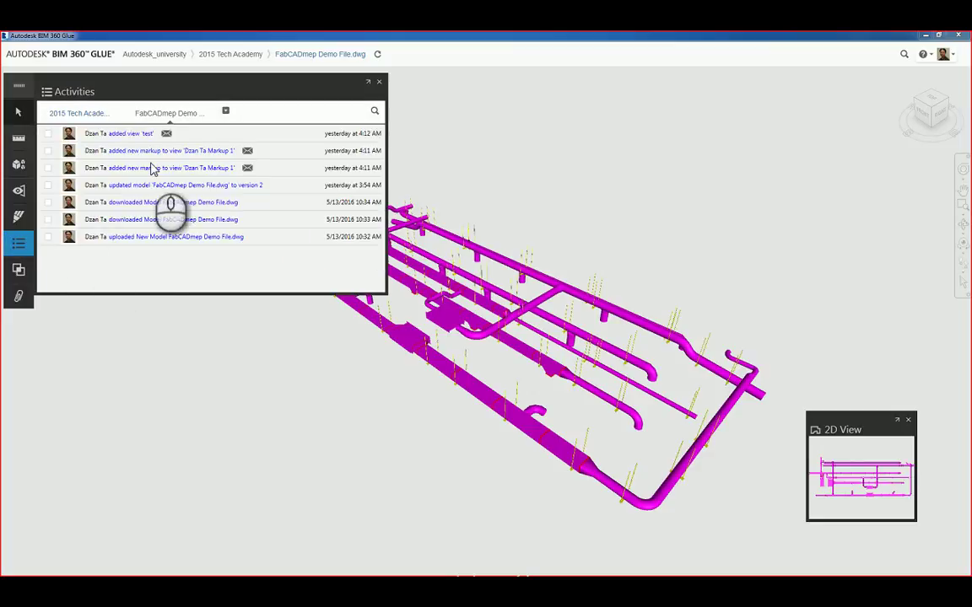
click(379, 82)
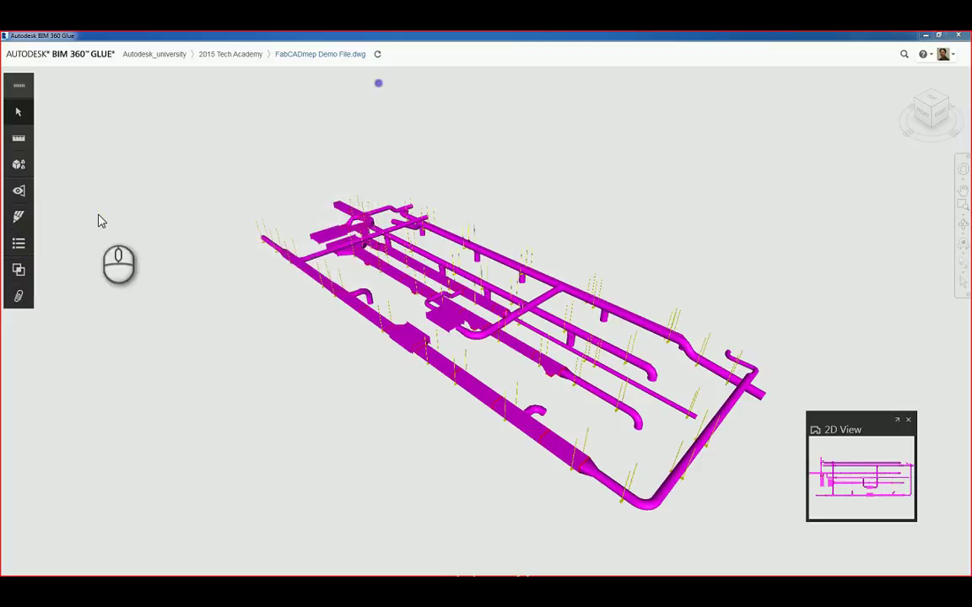
Step: Set up a clash analysis comparing FabCADmep Demo File.dwg against itself
click(20, 271)
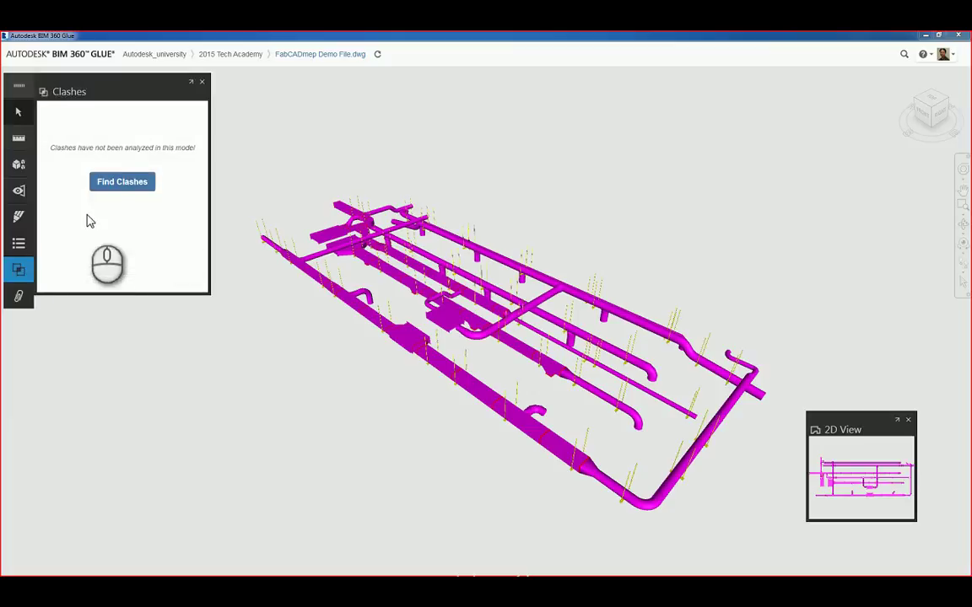
click(135, 186)
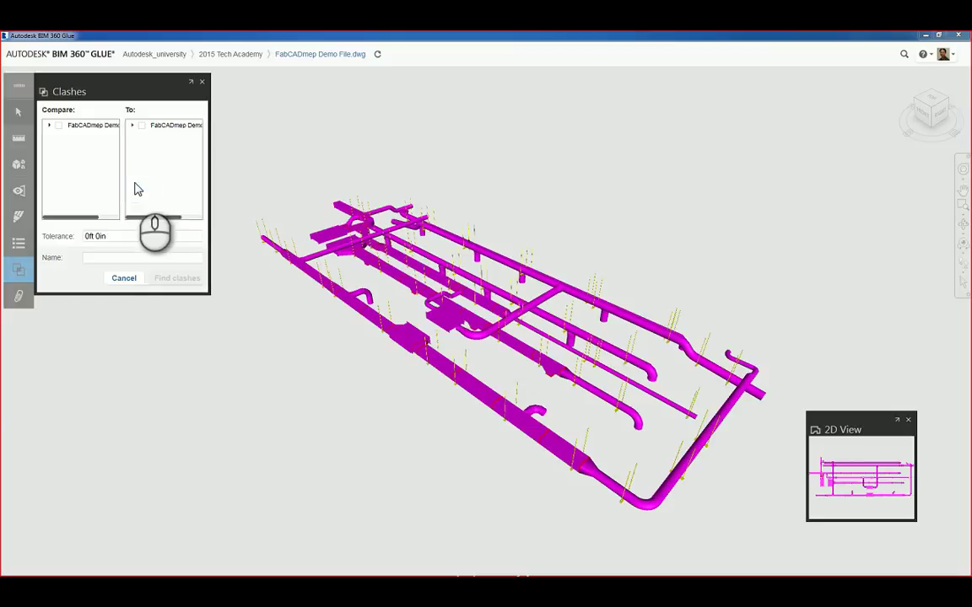
click(58, 125)
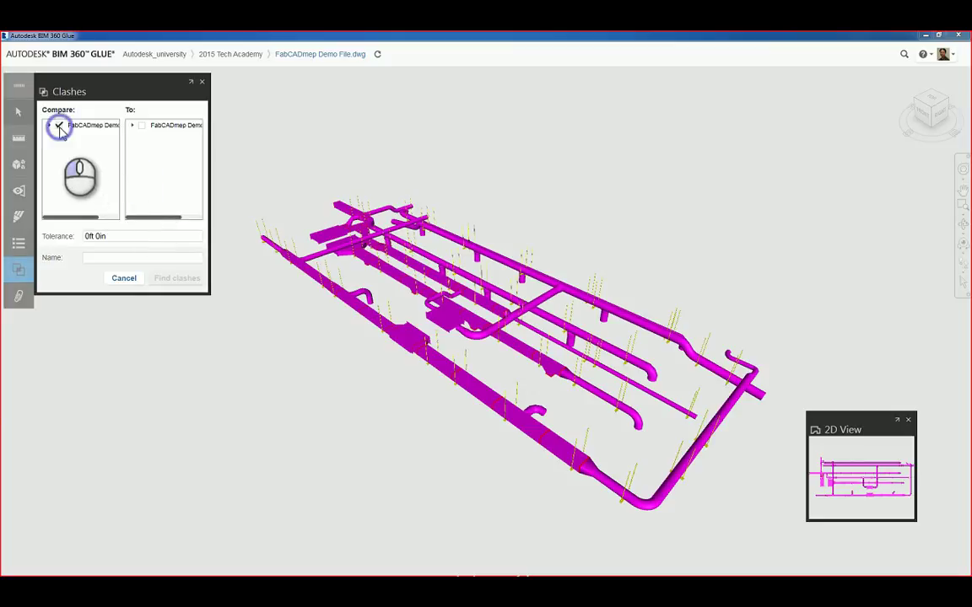
click(141, 125)
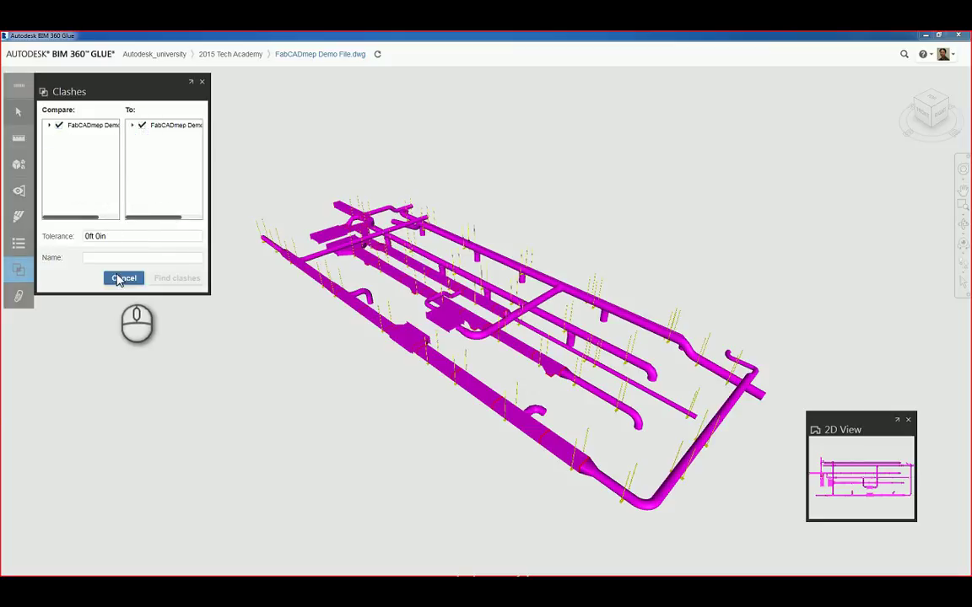
Step: Set the clash tolerance to 1", name the test "test clash 1", and run the clash analysis
click(94, 239)
triple_click(94, 239)
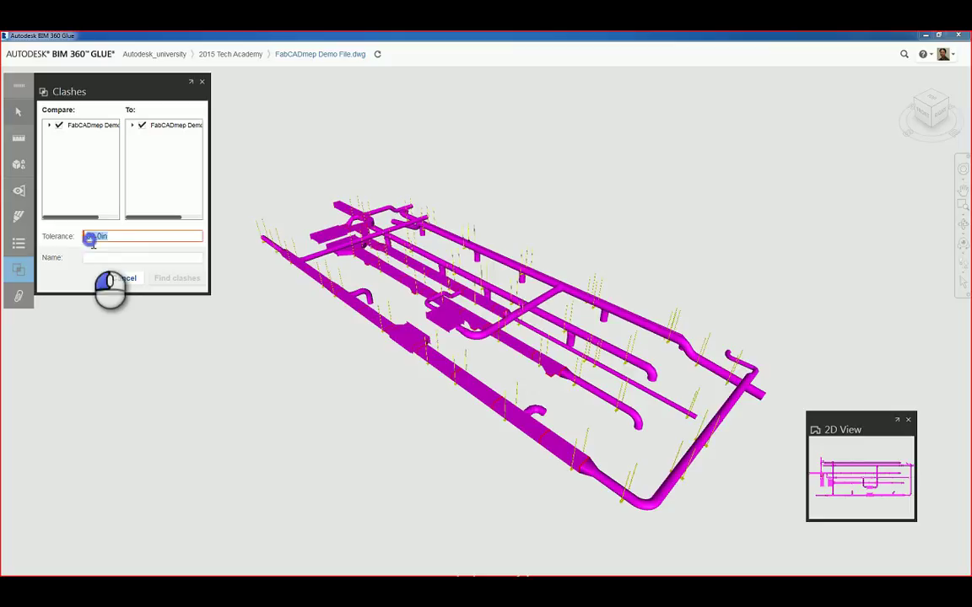
click(90, 257)
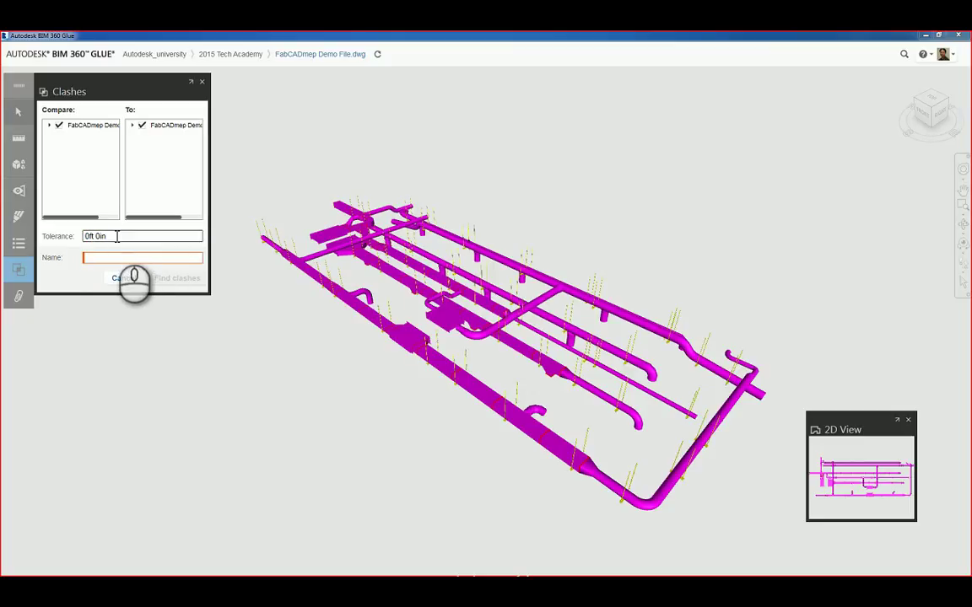
drag(117, 236, 75, 240)
text(1')
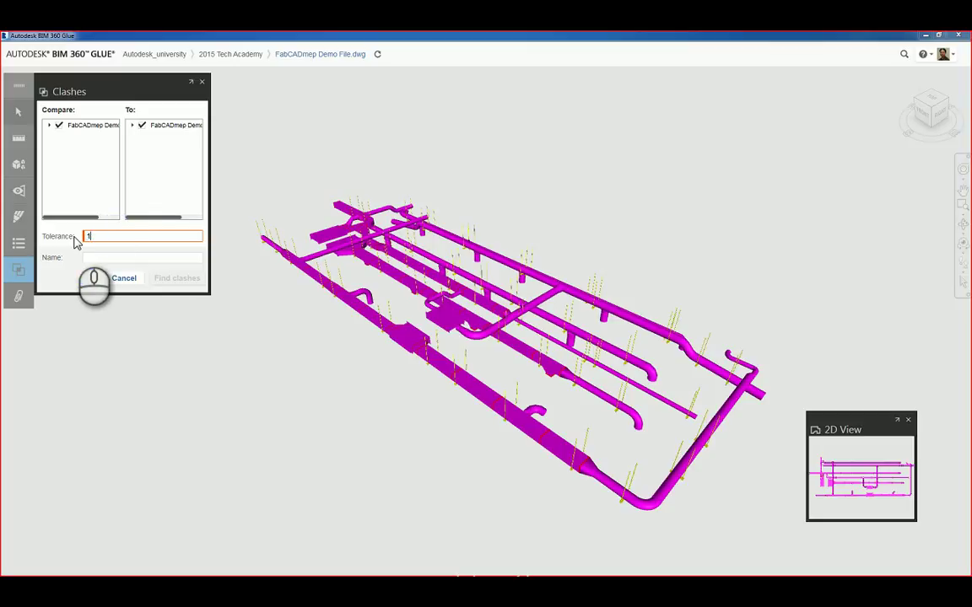
click(95, 256)
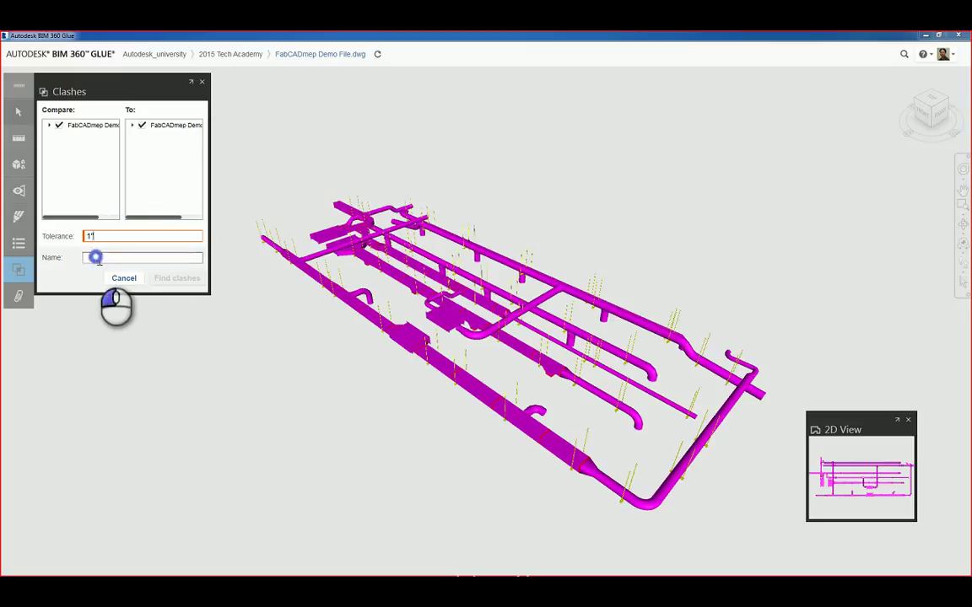
text(test clash 1)
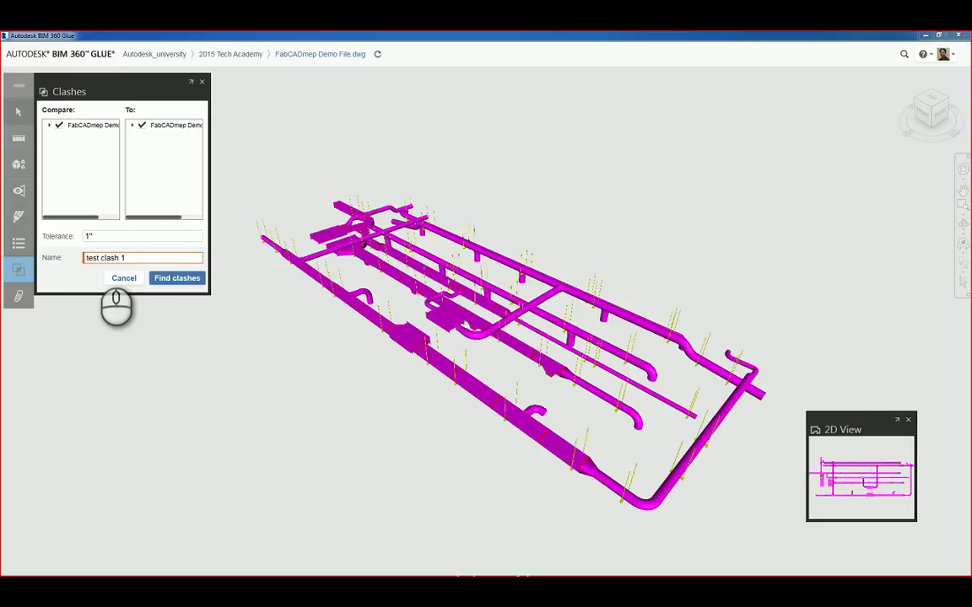
click(166, 278)
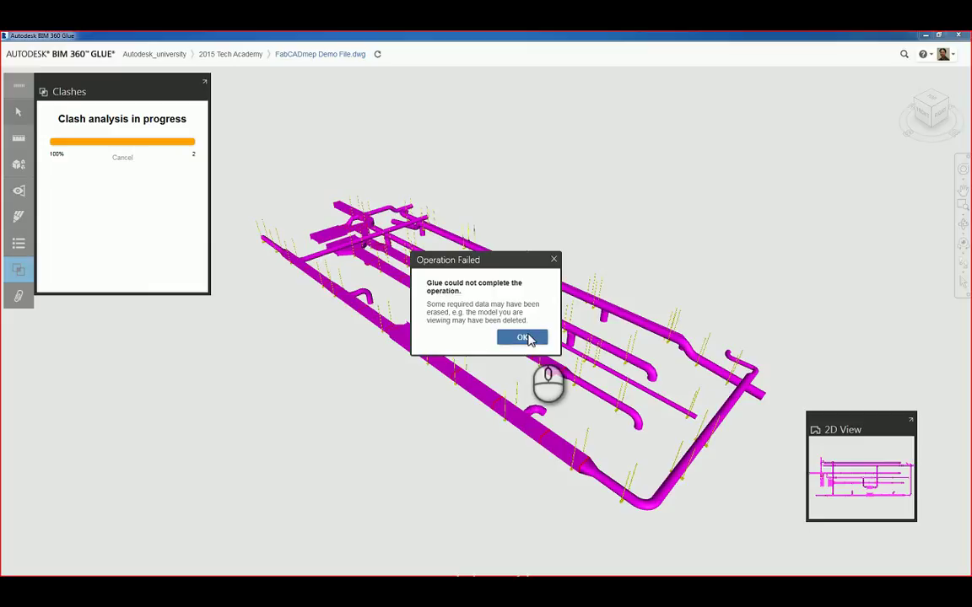
click(527, 339)
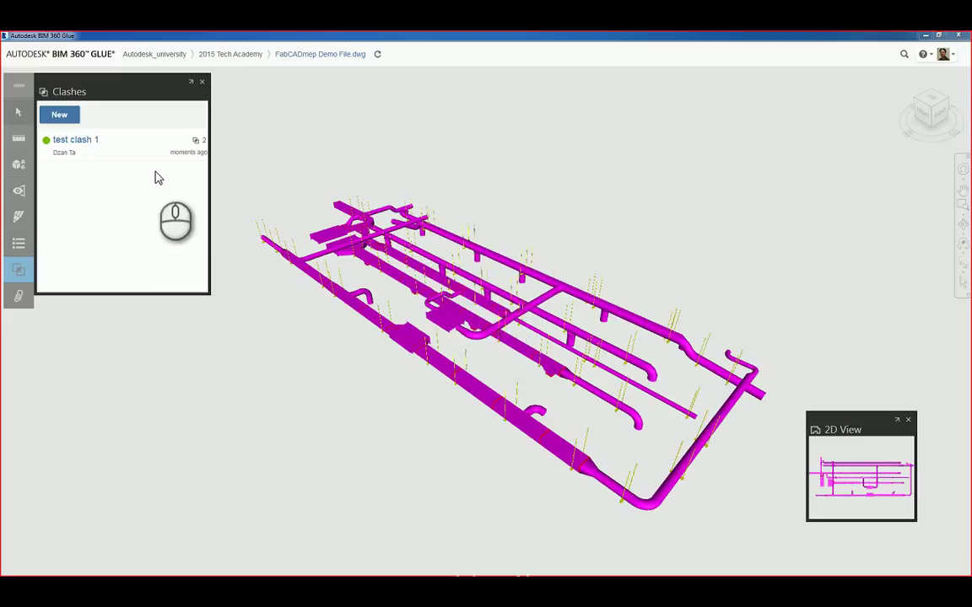
Step: Close the clash results and check the attachments list of the FabCADmep model
click(202, 81)
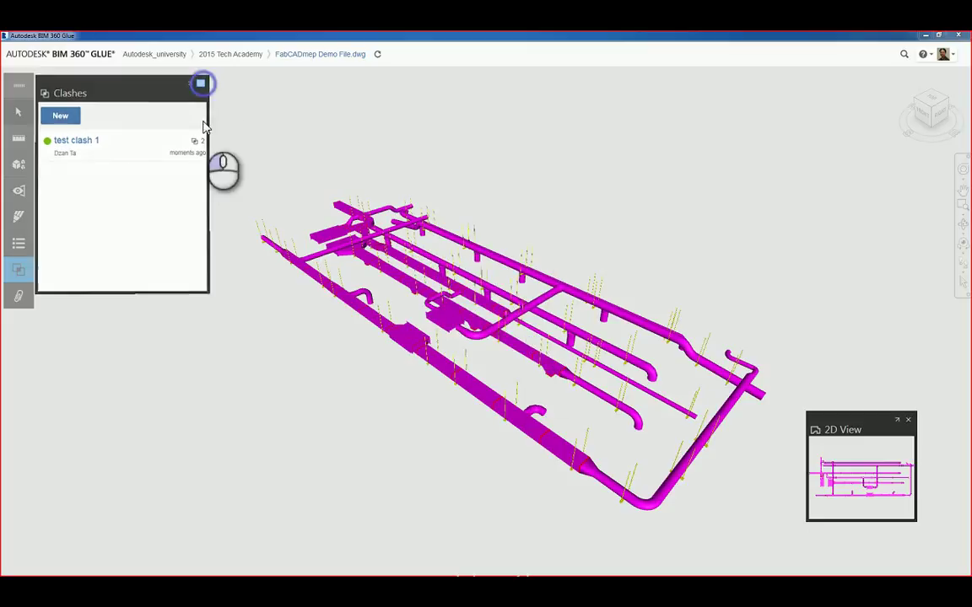
click(20, 297)
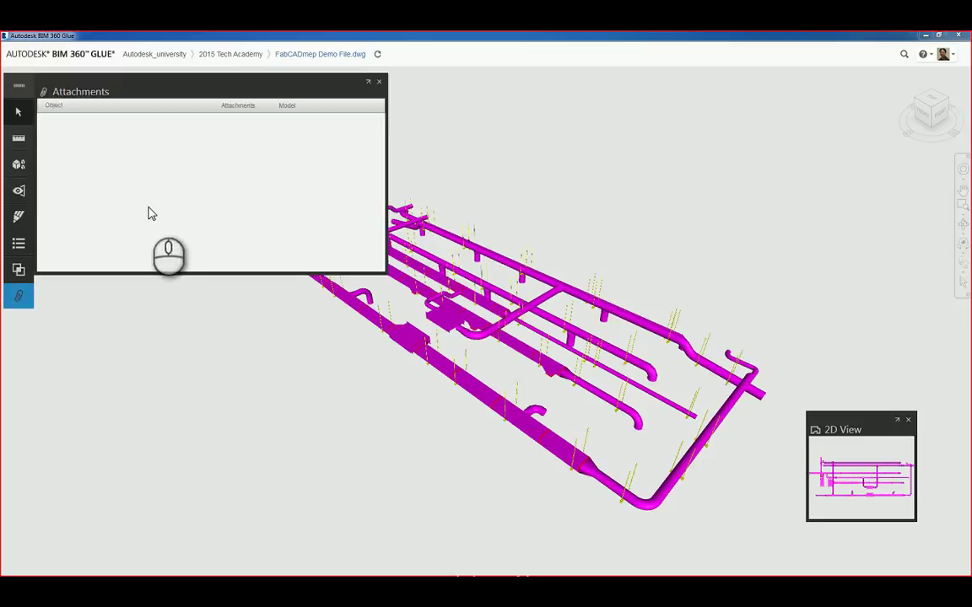
click(377, 85)
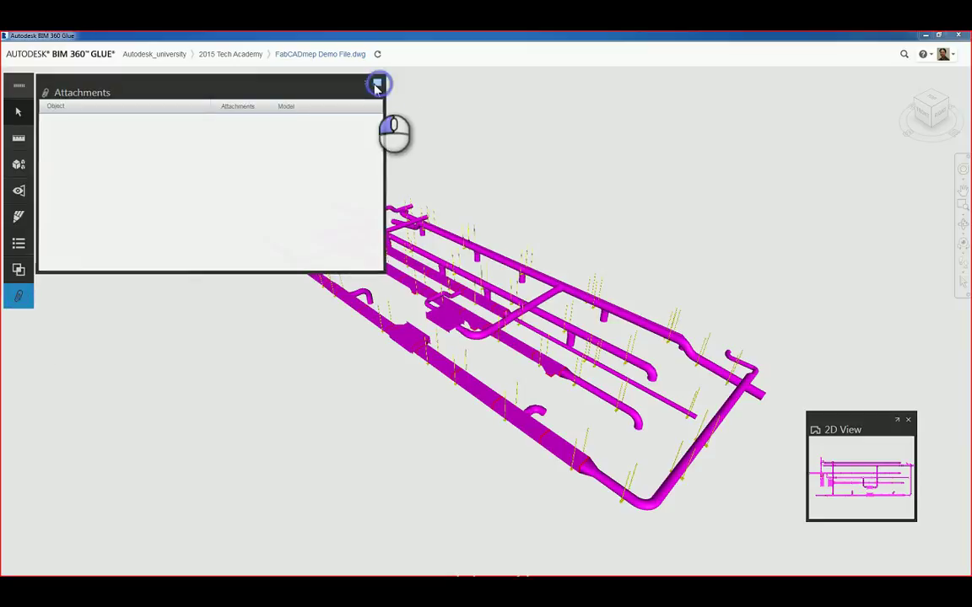